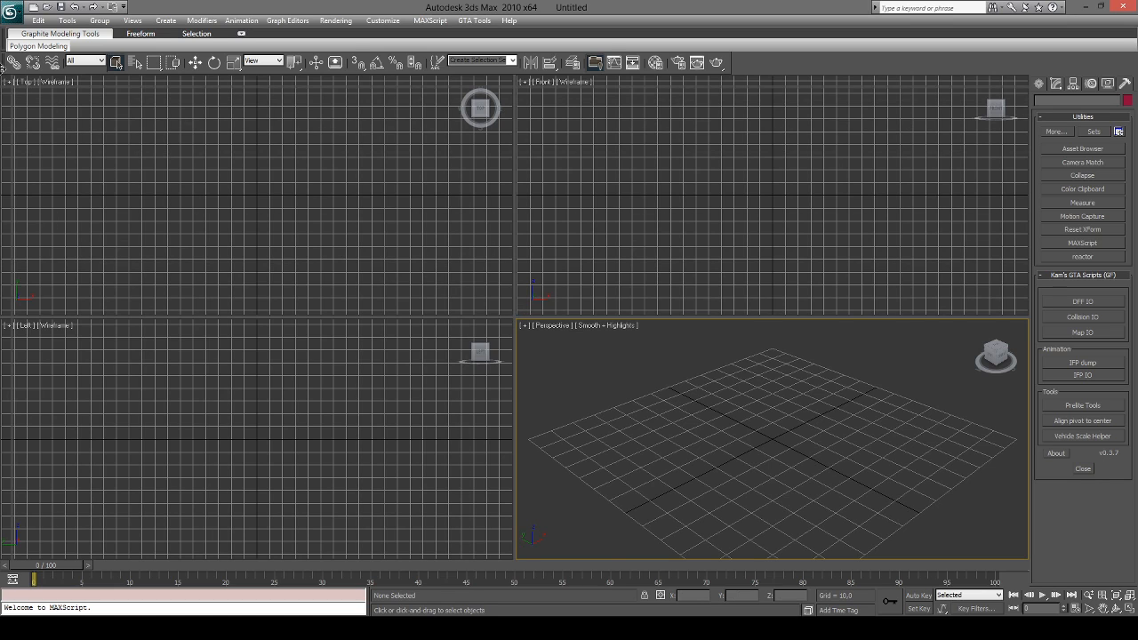
Step: Enlarge the Perspective viewport so that it fills the whole workspace
key("alt+w")
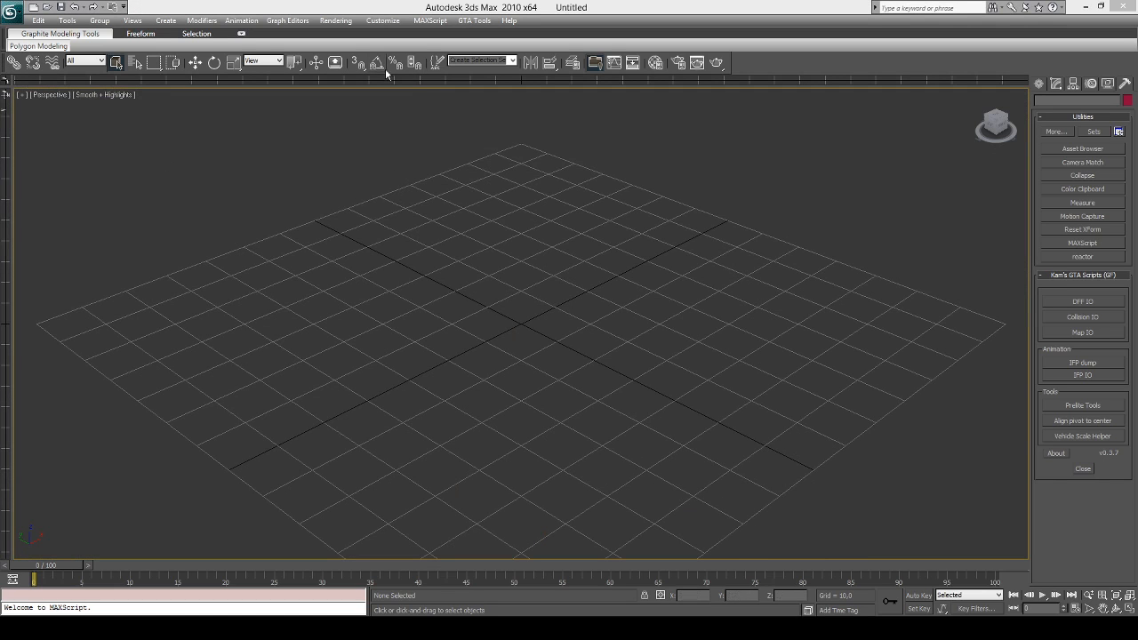
left_click_drag(423, 86, 452, 372)
scroll(528, 172, "up", 5)
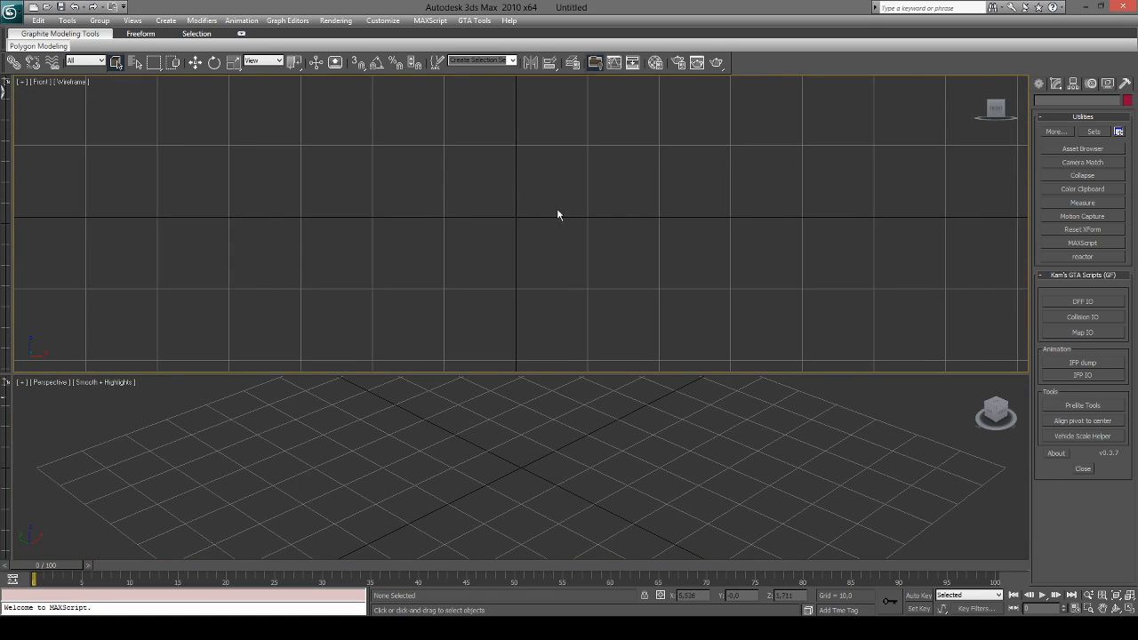
scroll(523, 251, "down", 2)
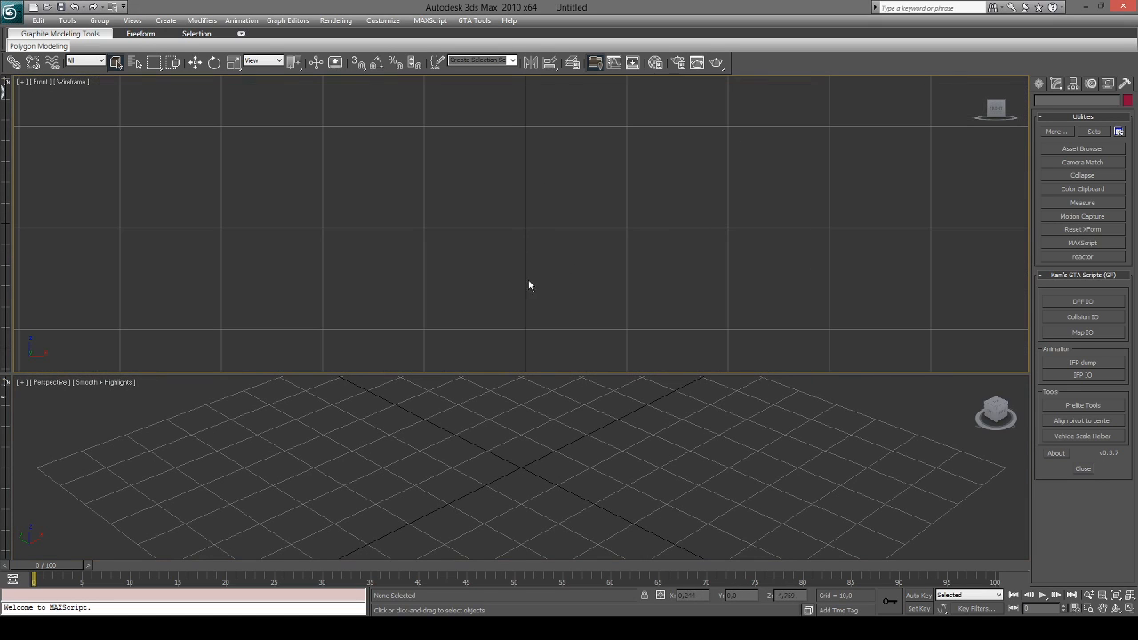
left_click_drag(538, 373, 569, 82)
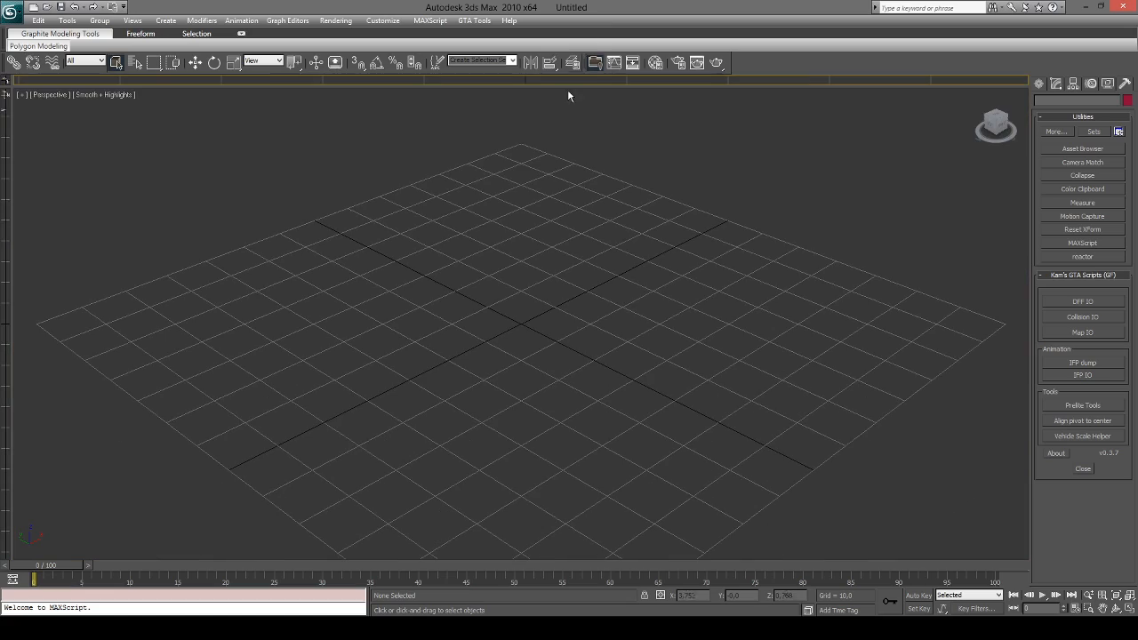
Step: Turn on viewport clipping for the Perspective view and lower its near clipping limit
middle_click_drag(616, 301, 663, 314)
scroll(723, 315, "up", 4)
scroll(664, 315, "down", 2)
left_click(987, 124)
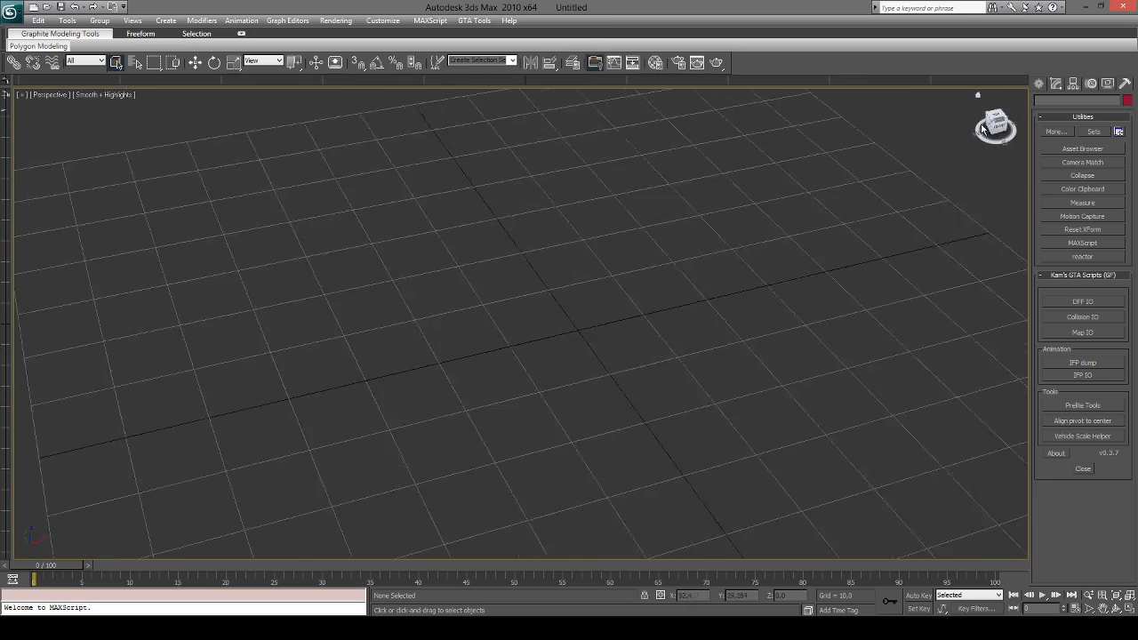
left_click(49, 94)
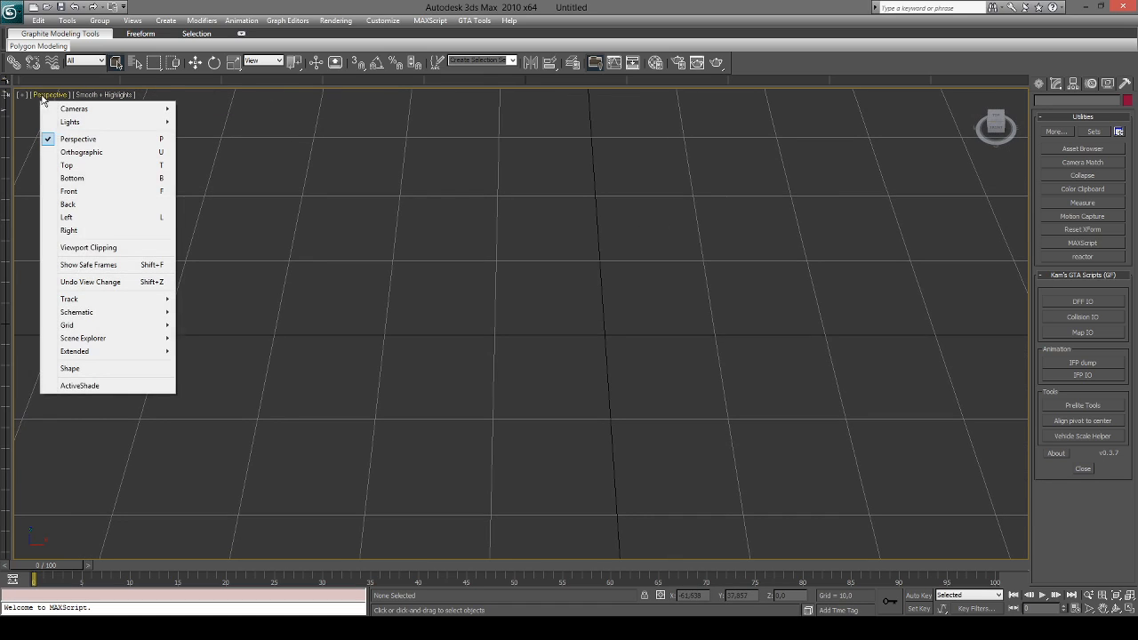
left_click(89, 249)
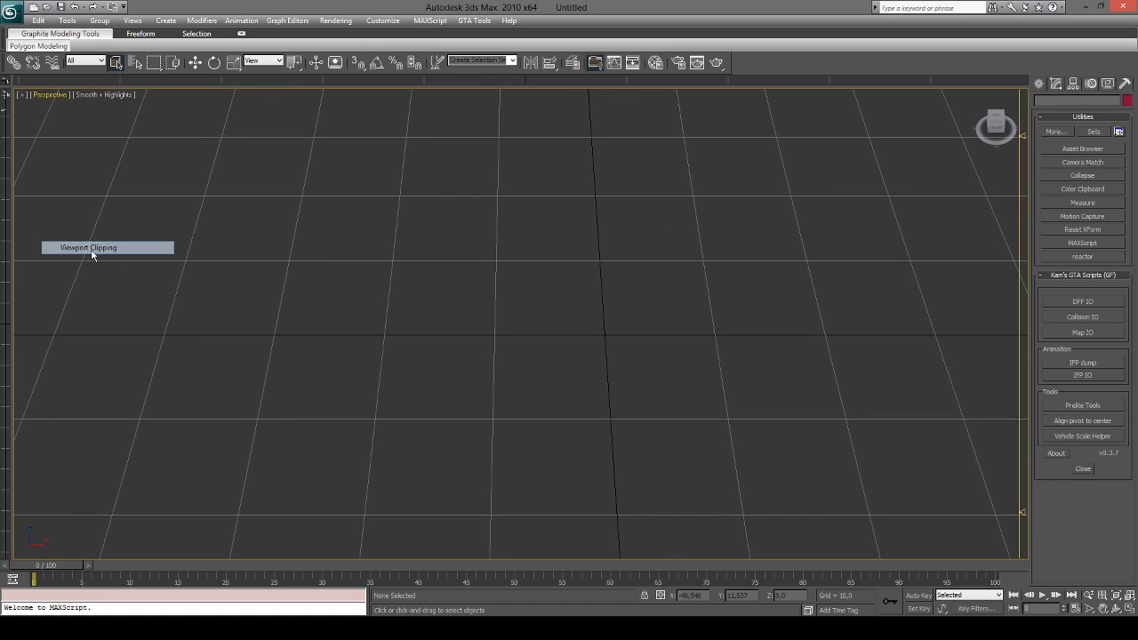
left_click_drag(1022, 512, 1023, 550)
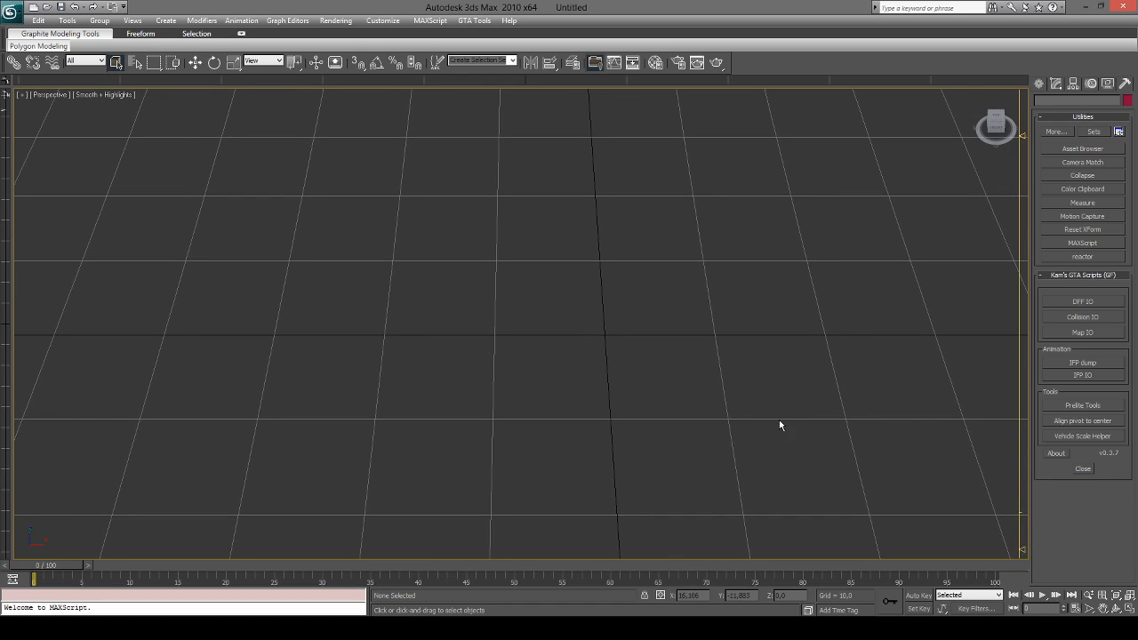
middle_click_drag(708, 259, 645, 210)
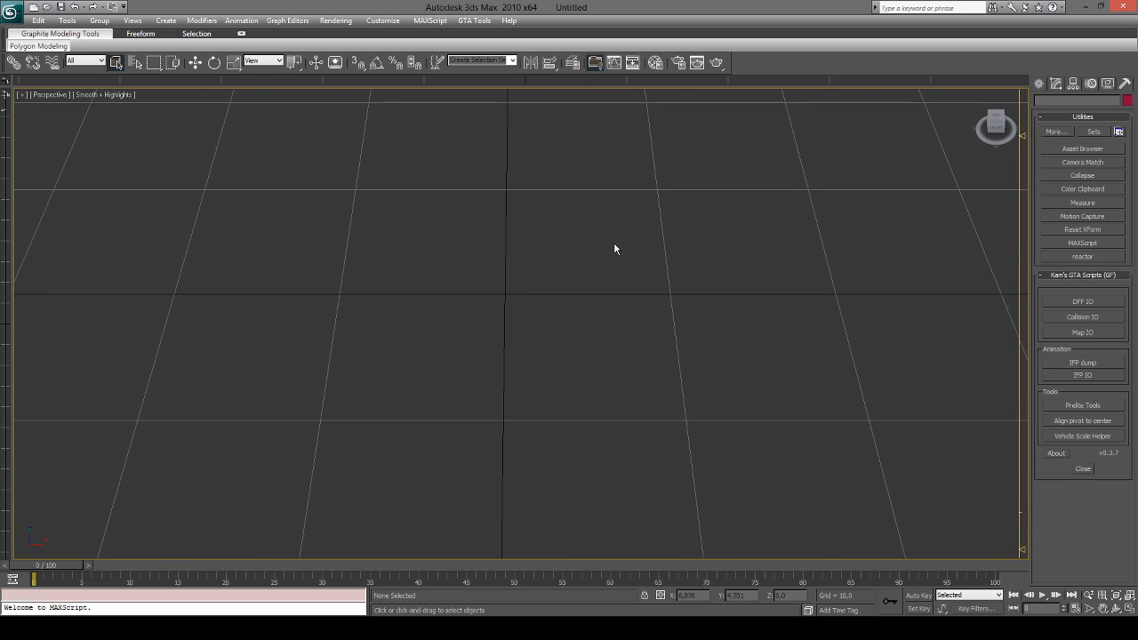
middle_click_drag(614, 246, 642, 290)
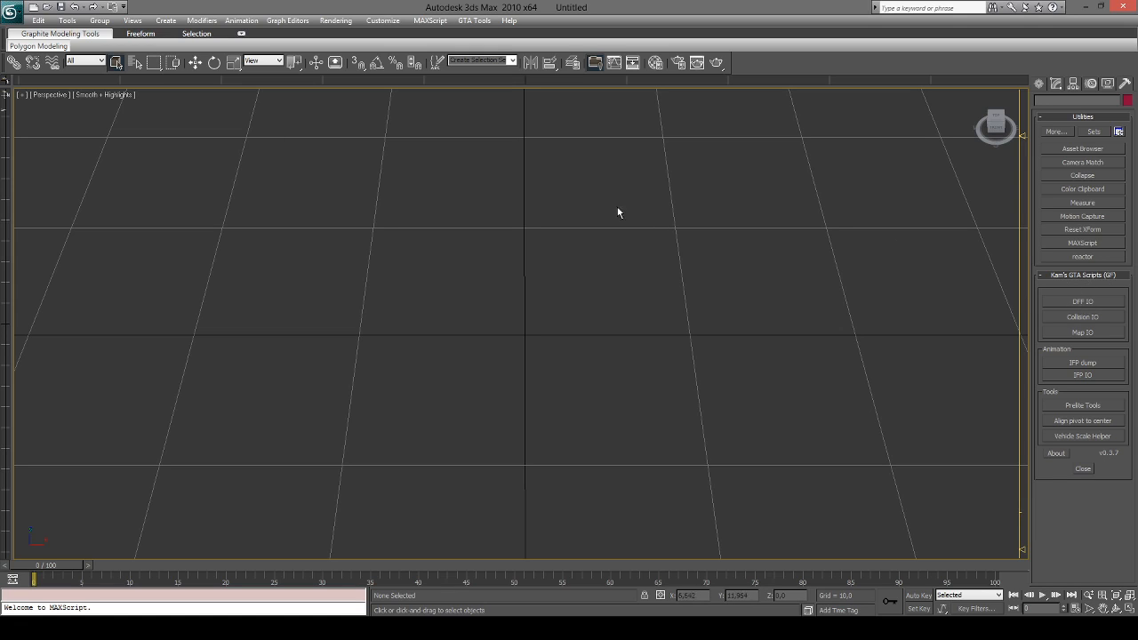
Step: Run the GTA_DFF_IO.ms script from the GTA_Tools folder, then move its window clear of the toolbar and make it taller
left_click(429, 20)
left_click(436, 61)
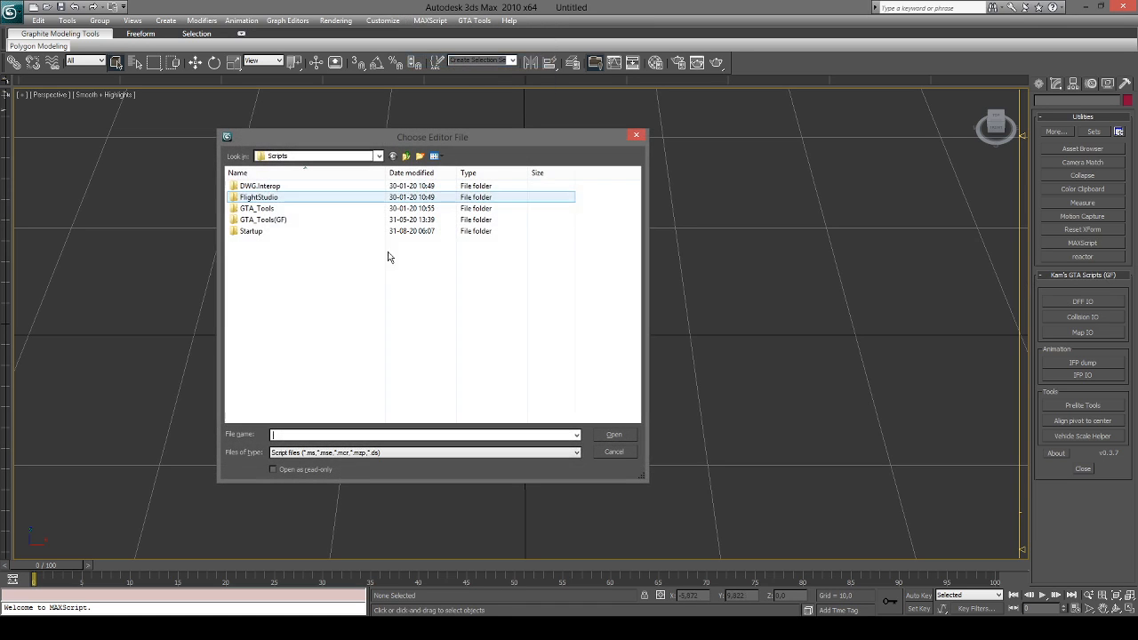
double_click(275, 208)
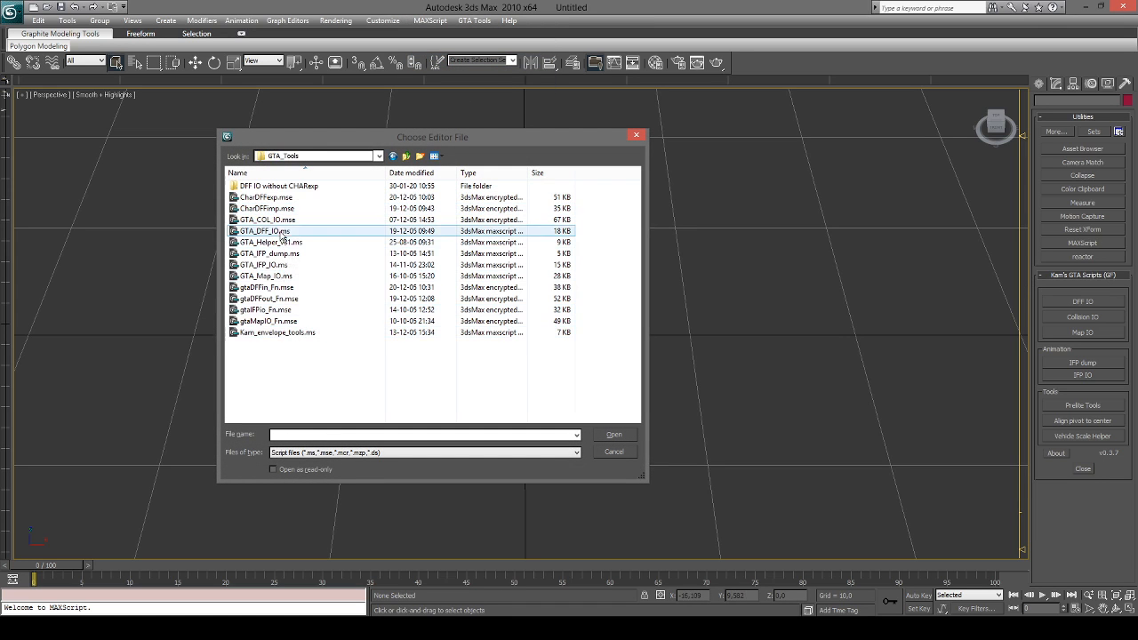
left_click(283, 232)
double_click(283, 232)
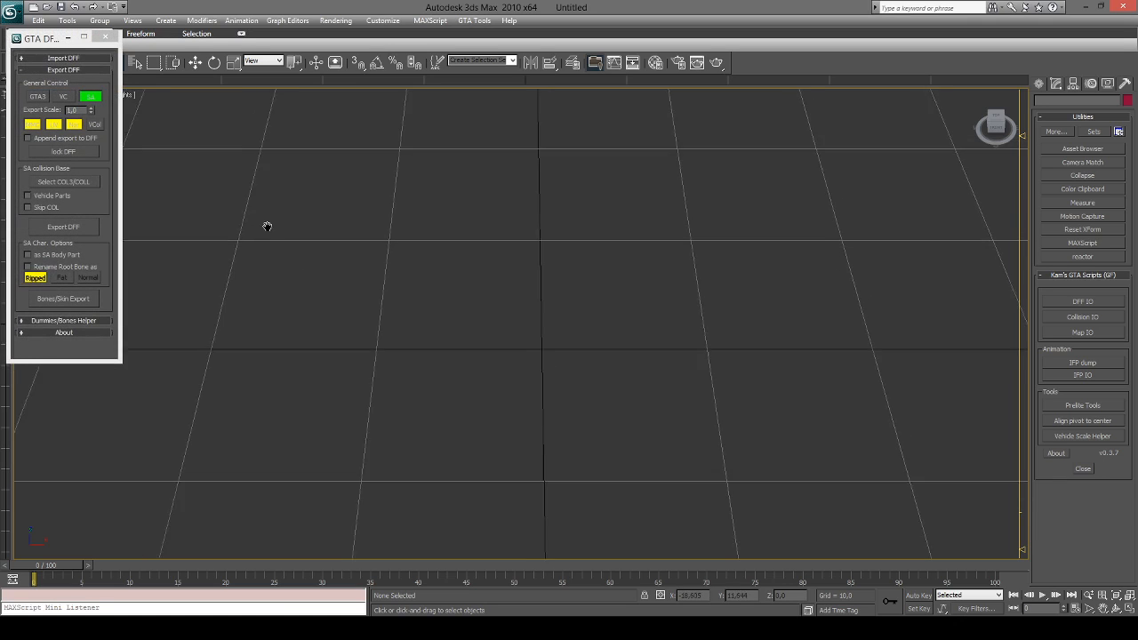
left_click_drag(45, 41, 50, 82)
left_click_drag(121, 390, 123, 411)
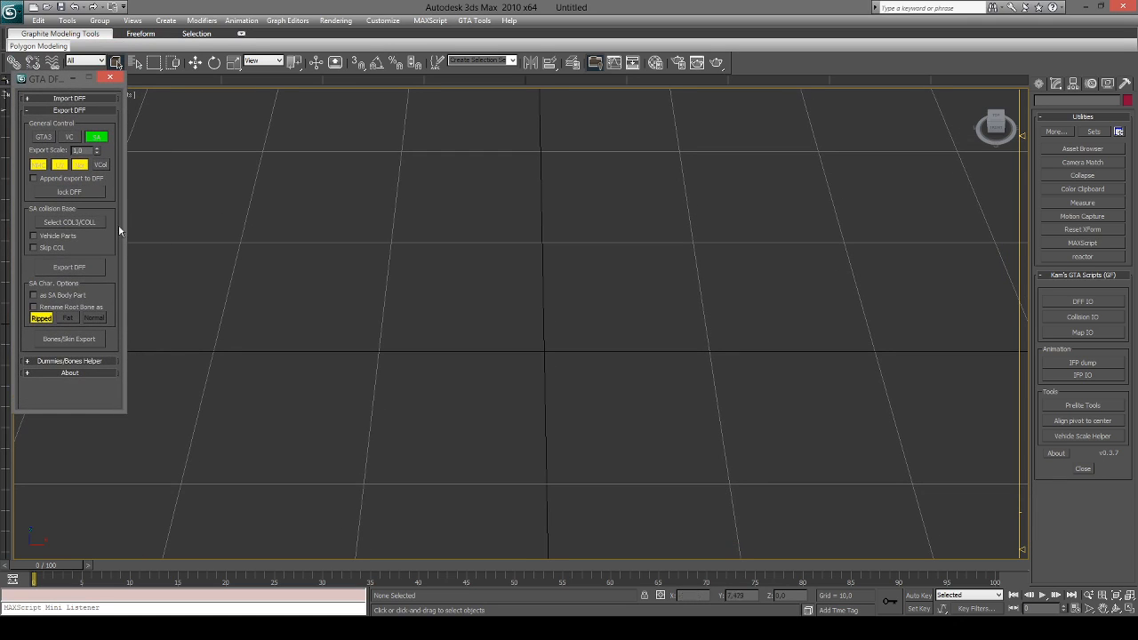
Step: Import rigged.dff from the Tutorial 1 folder with automatic skinning after import enabled
left_click(61, 99)
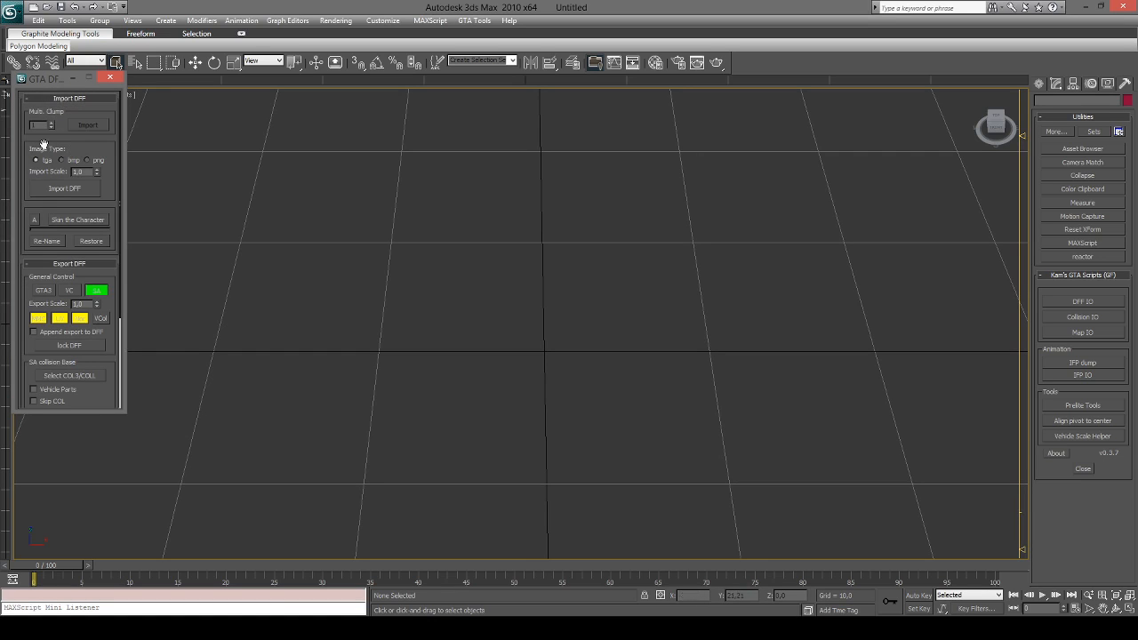
left_click(35, 220)
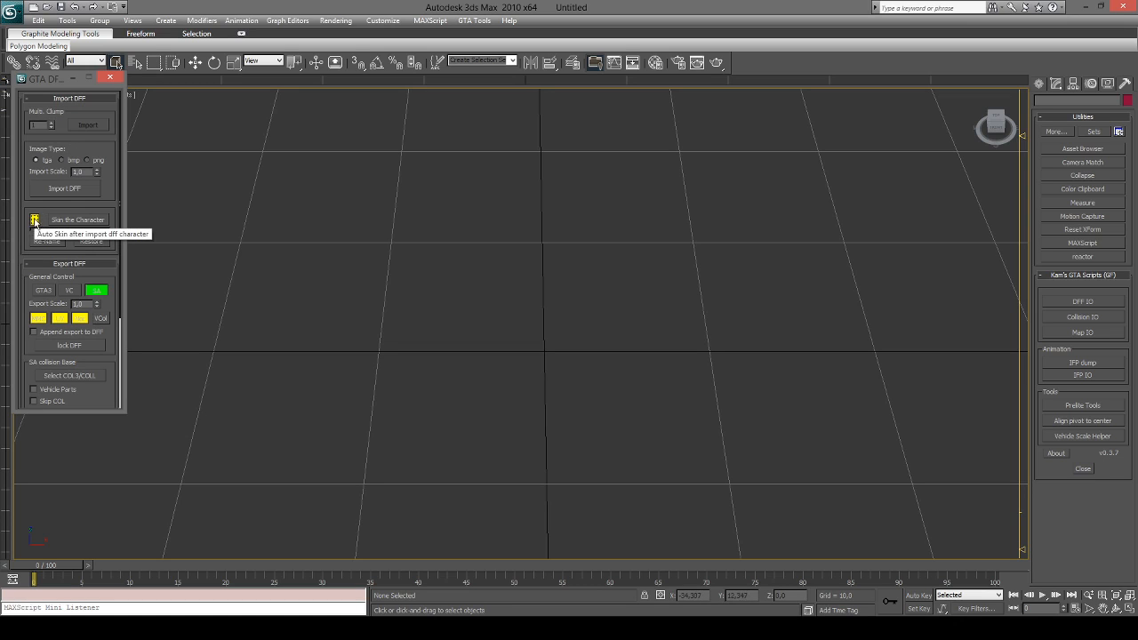
left_click(64, 188)
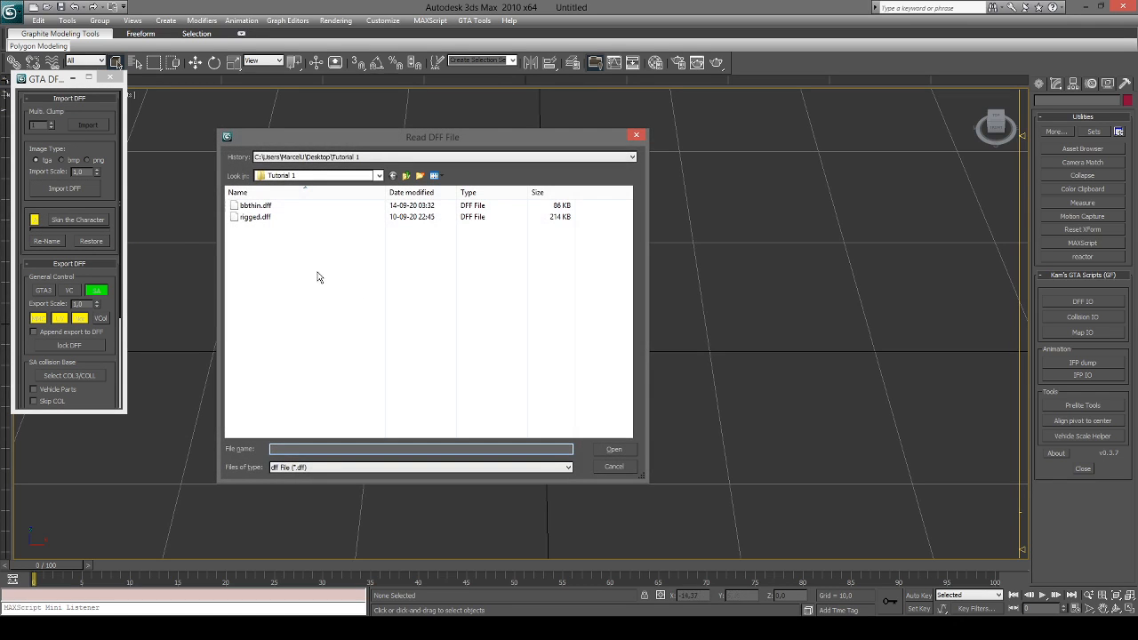
left_click(253, 222)
double_click(253, 217)
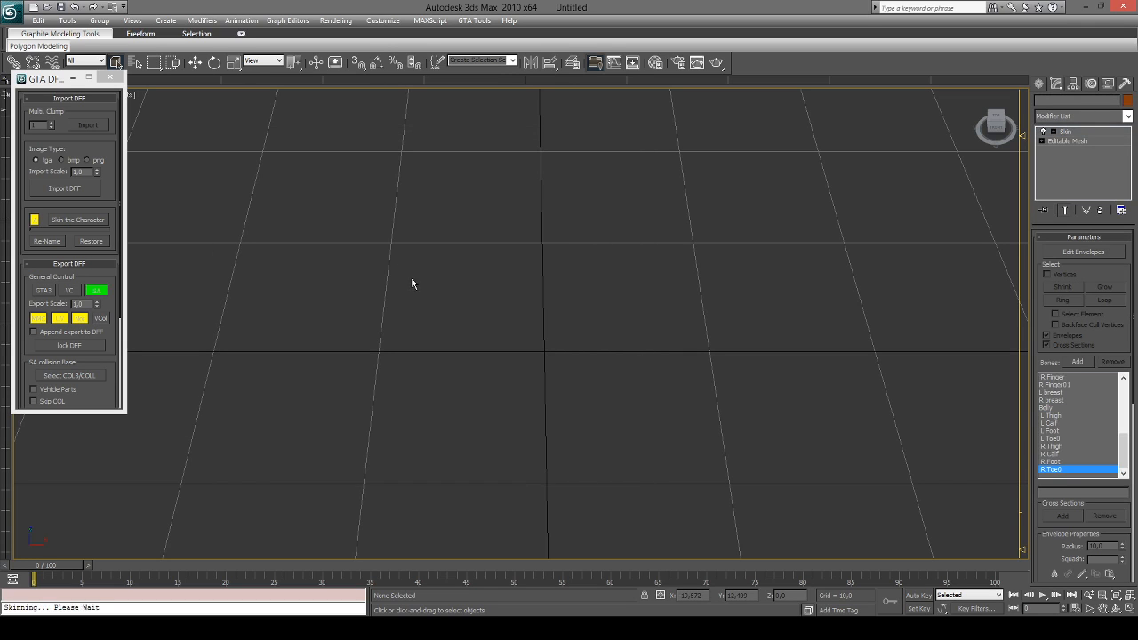
key("z")
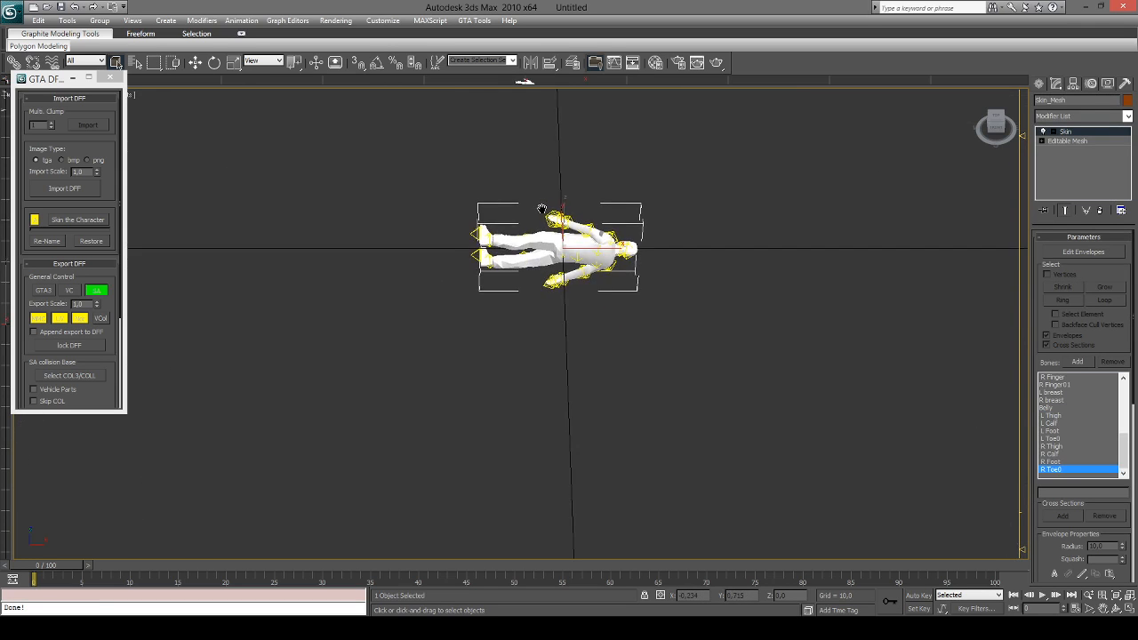
Step: Rotate the whole character, mesh and bones together, so that it stands upright in the front view
left_click(996, 129)
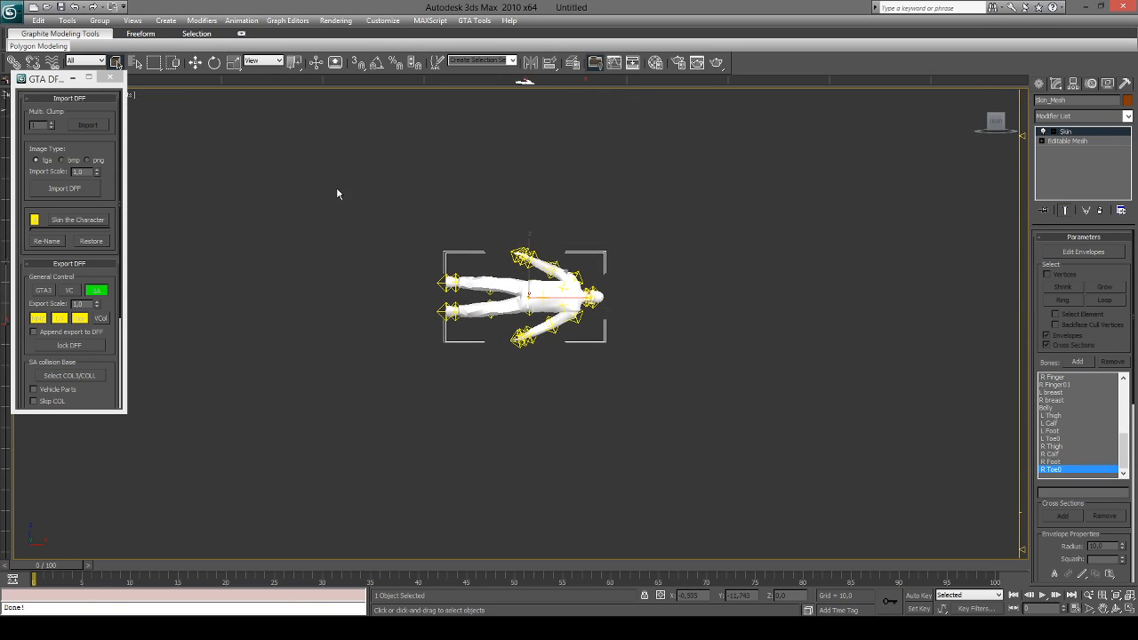
key("ctrl+a")
left_click(214, 64)
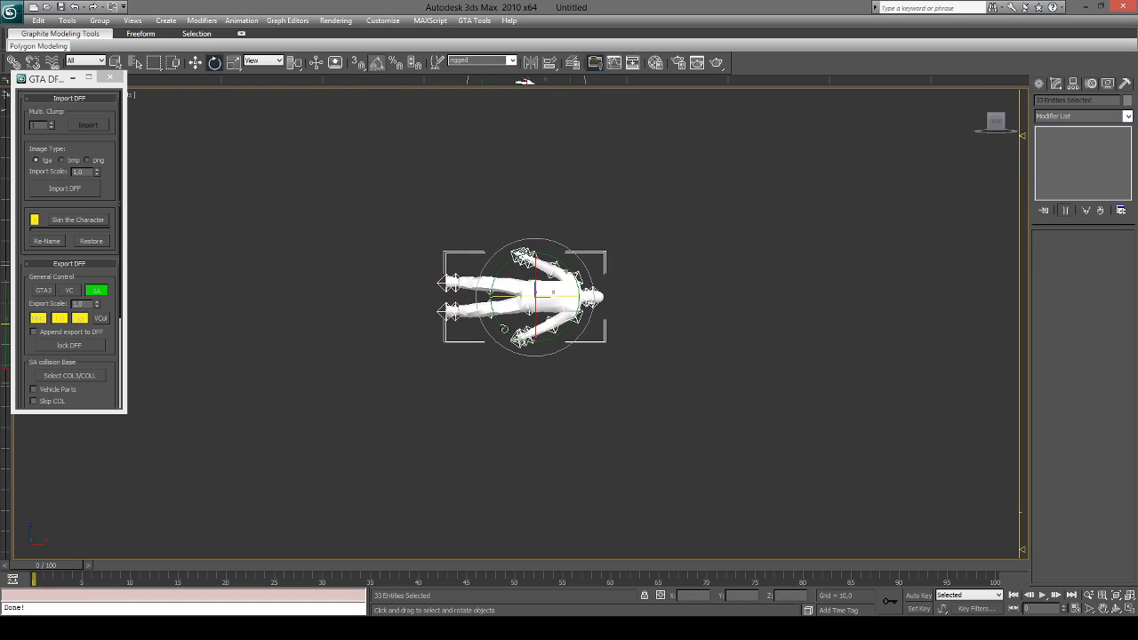
left_click_drag(505, 329, 494, 294)
left_click_drag(552, 343, 461, 299)
key("z")
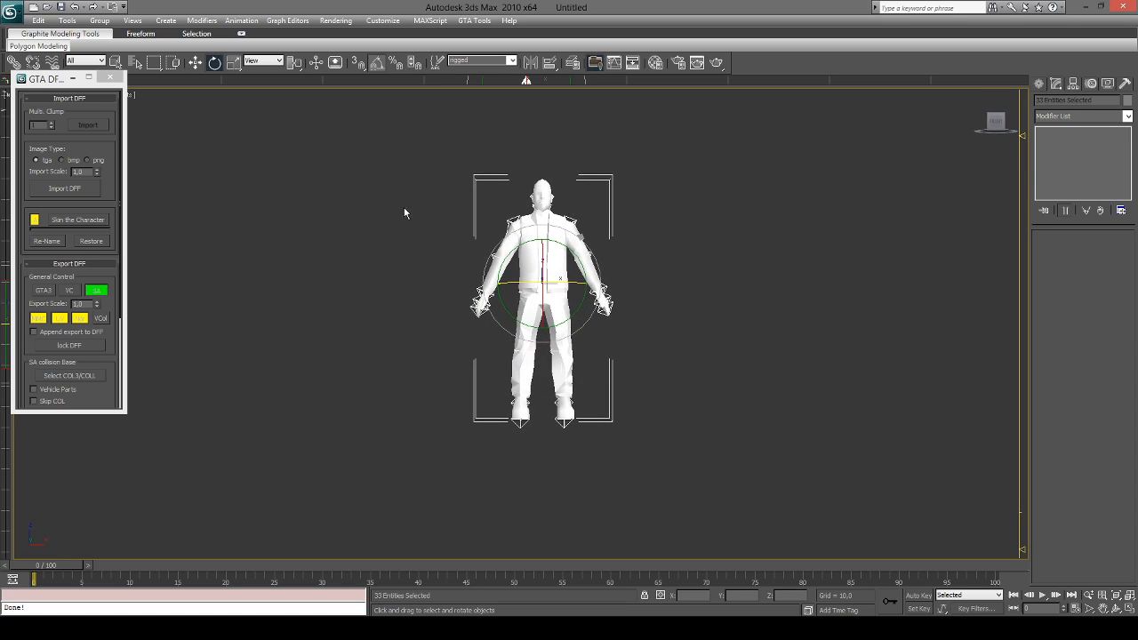
middle_click_drag(649, 305, 616, 315)
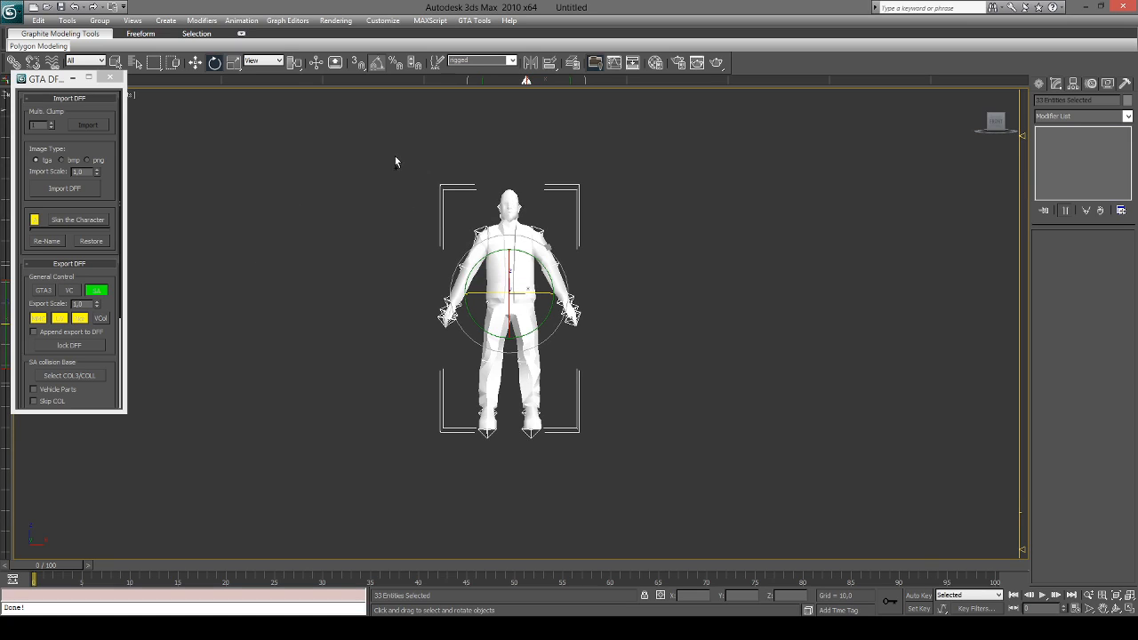
Step: Delete all the character's bone helpers, leaving the skin mesh out of the selection
left_click_drag(361, 125, 751, 537)
left_click_drag(741, 480, 377, 126)
left_click(503, 240, "alt")
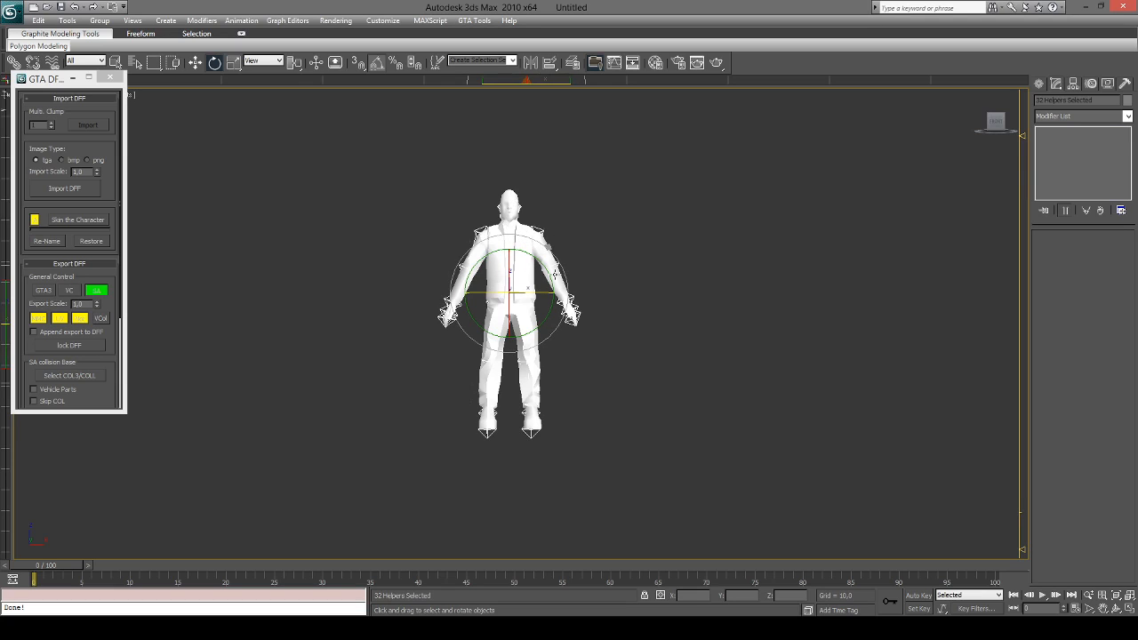
key("Delete")
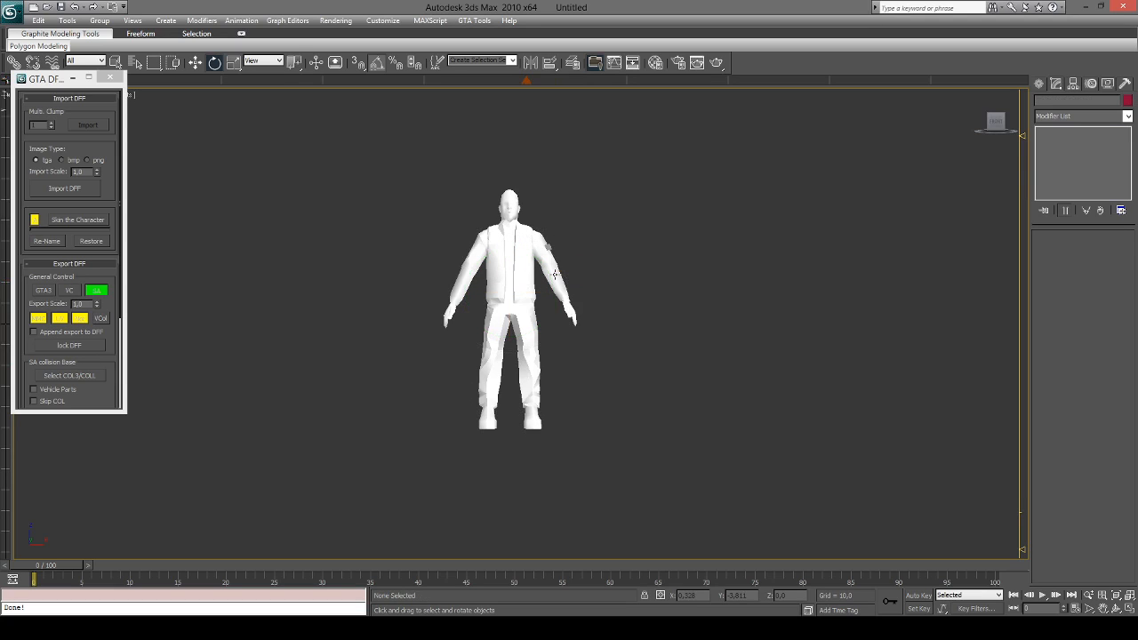
Step: Select the character's skin mesh and enter the Polygon sub-object level of its Editable Mesh
left_click(513, 267)
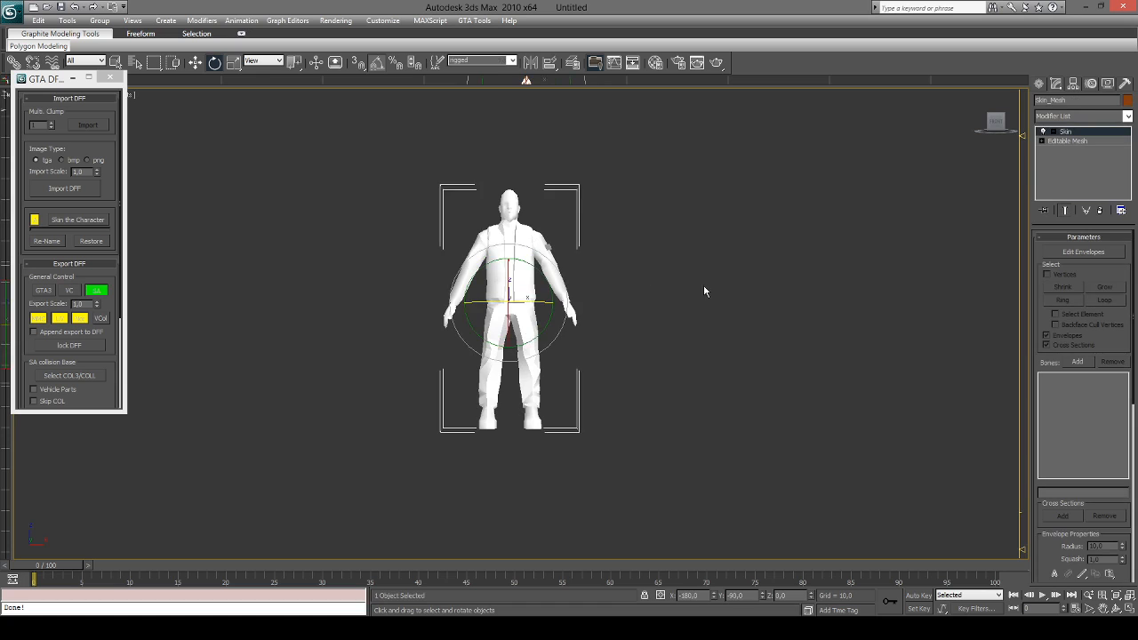
key("z")
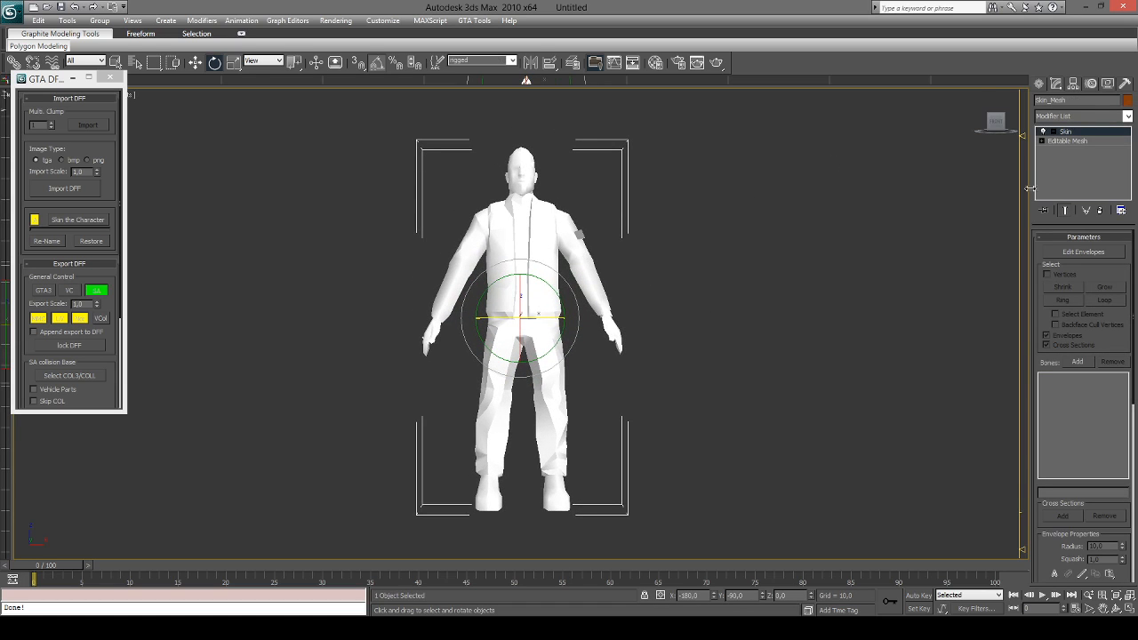
mouse_move(994, 122)
left_mouse_down()
mouse_move(1022, 124)
mouse_move(994, 121)
left_mouse_up()
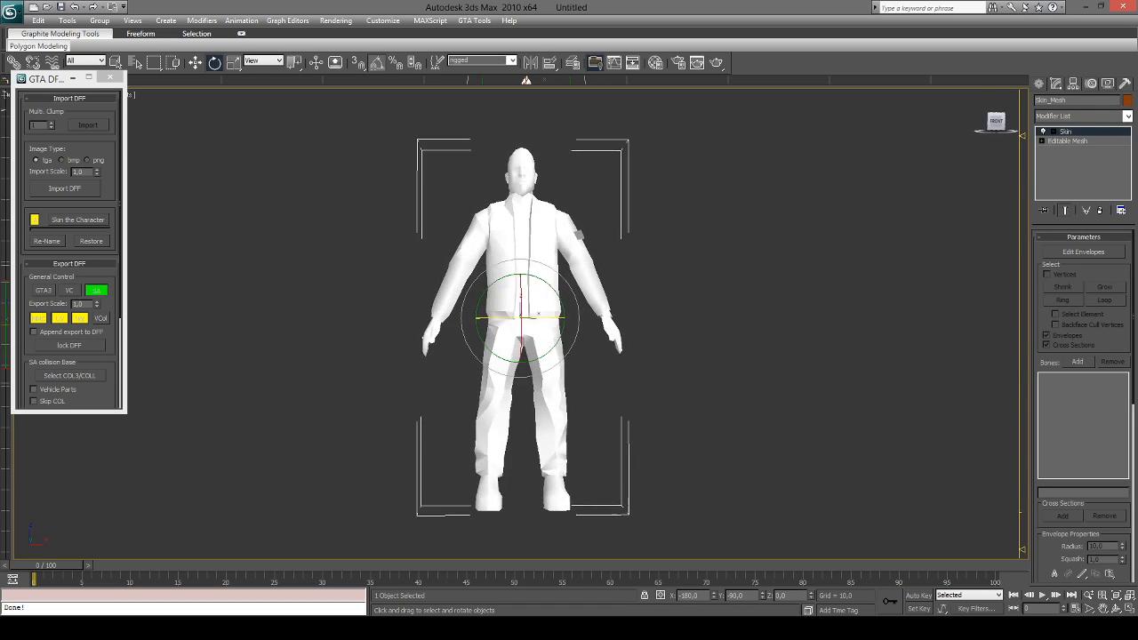
mouse_move(581, 187)
middle_mouse_down("alt")
mouse_move(613, 187)
mouse_move(582, 187)
middle_mouse_up("alt")
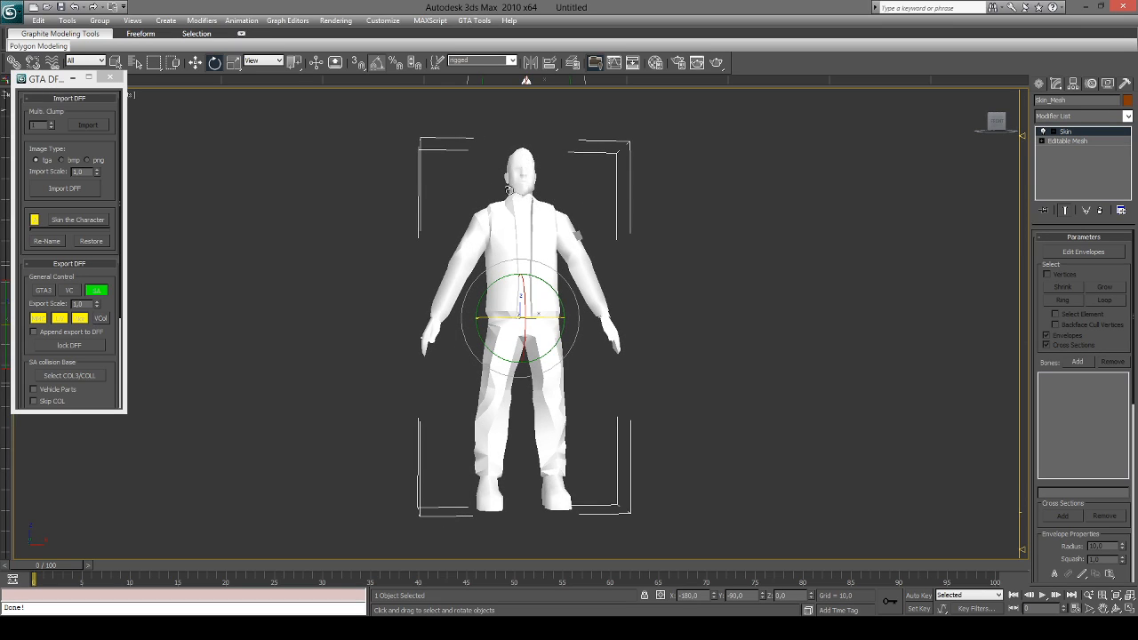
middle_click_drag(581, 212, 659, 214)
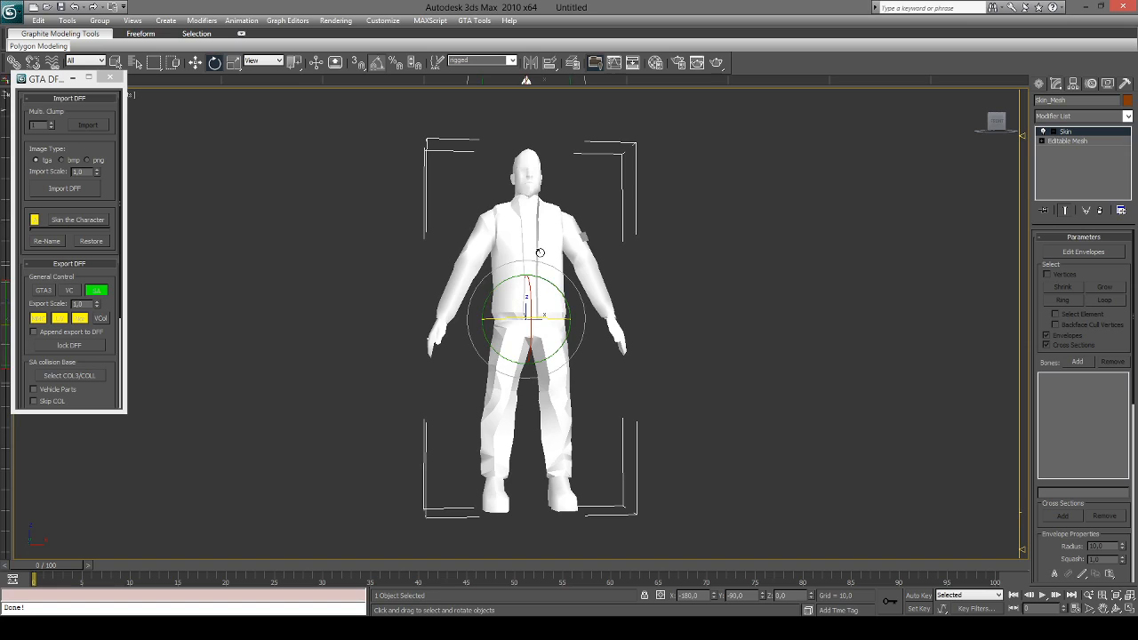
left_click(997, 123)
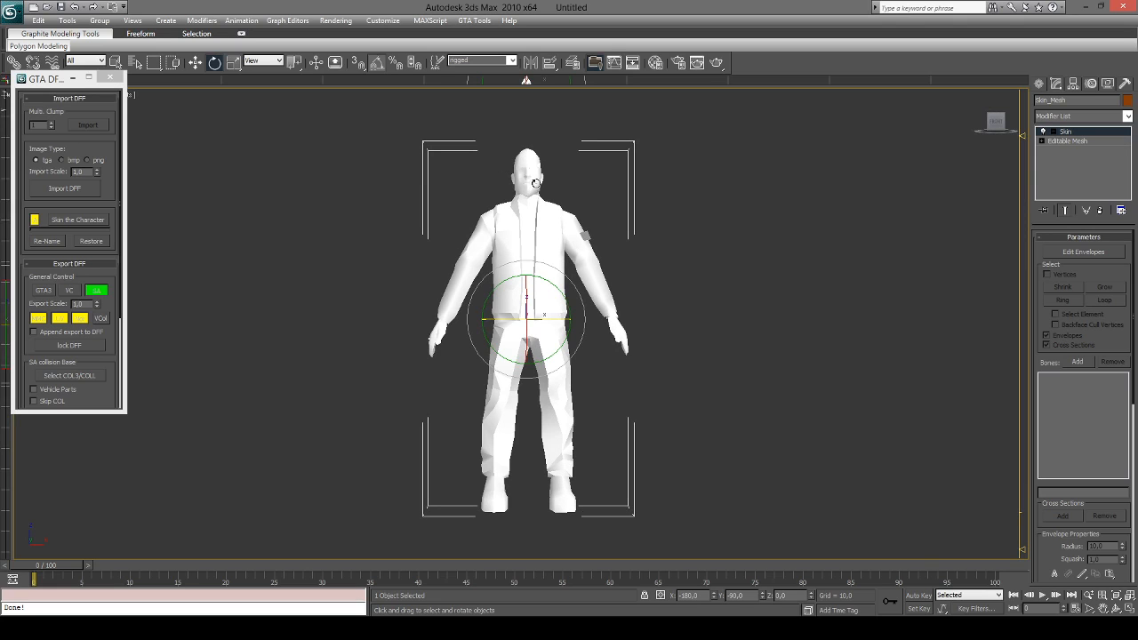
left_click(1042, 141)
left_click(1070, 179)
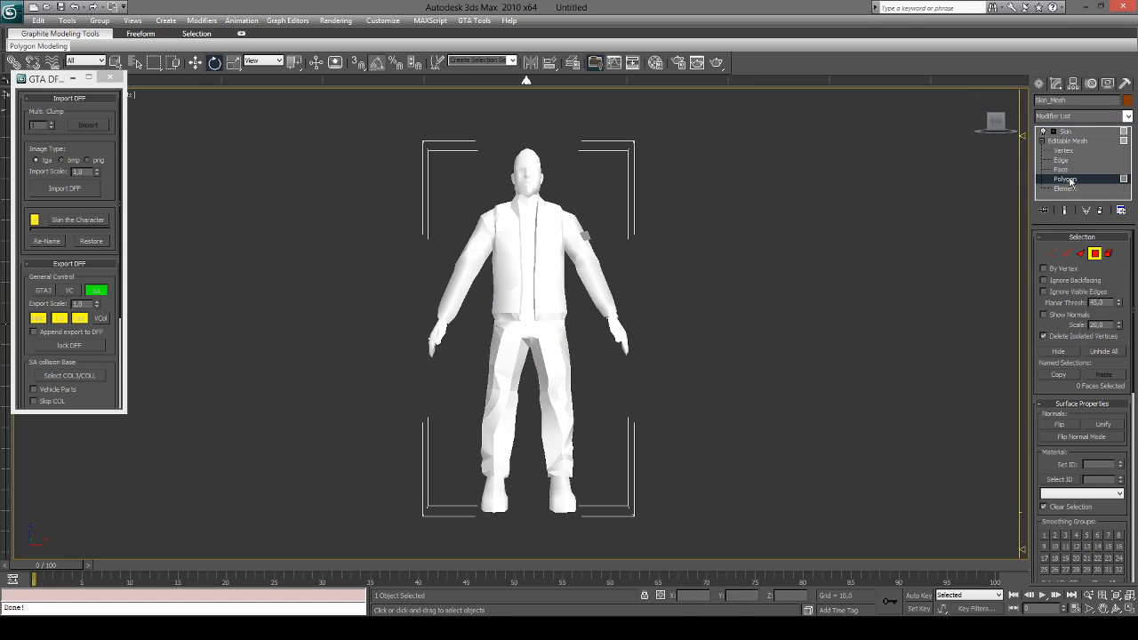
Step: Select all polygons of the character's head by their material ID 7
scroll(806, 245, "up", 3)
middle_click_drag(806, 245, 790, 368)
scroll(783, 355, "up", 2)
left_click(532, 178)
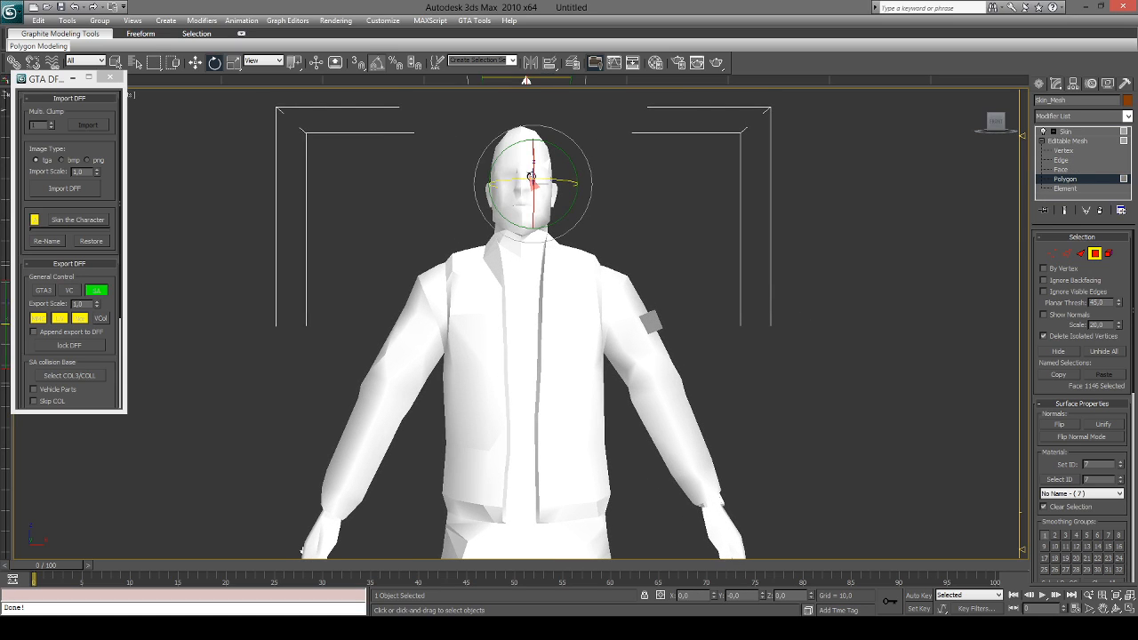
left_click(1090, 496)
left_click(1085, 554)
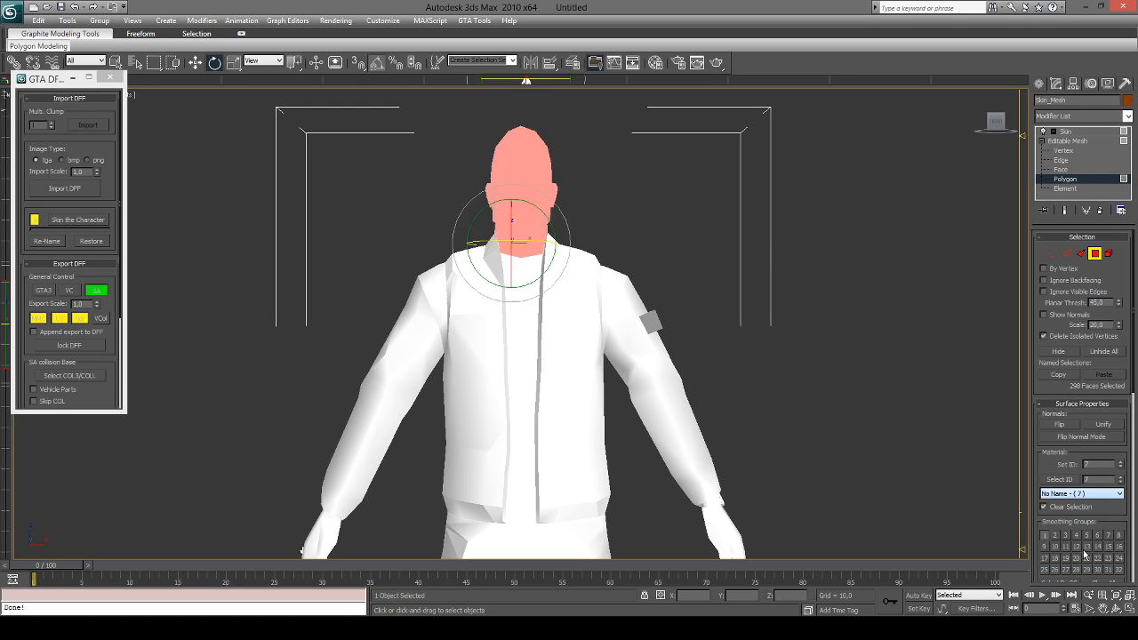
mouse_move(612, 224)
left_mouse_down()
mouse_move(568, 142)
mouse_move(551, 155)
mouse_move(563, 182)
left_mouse_up()
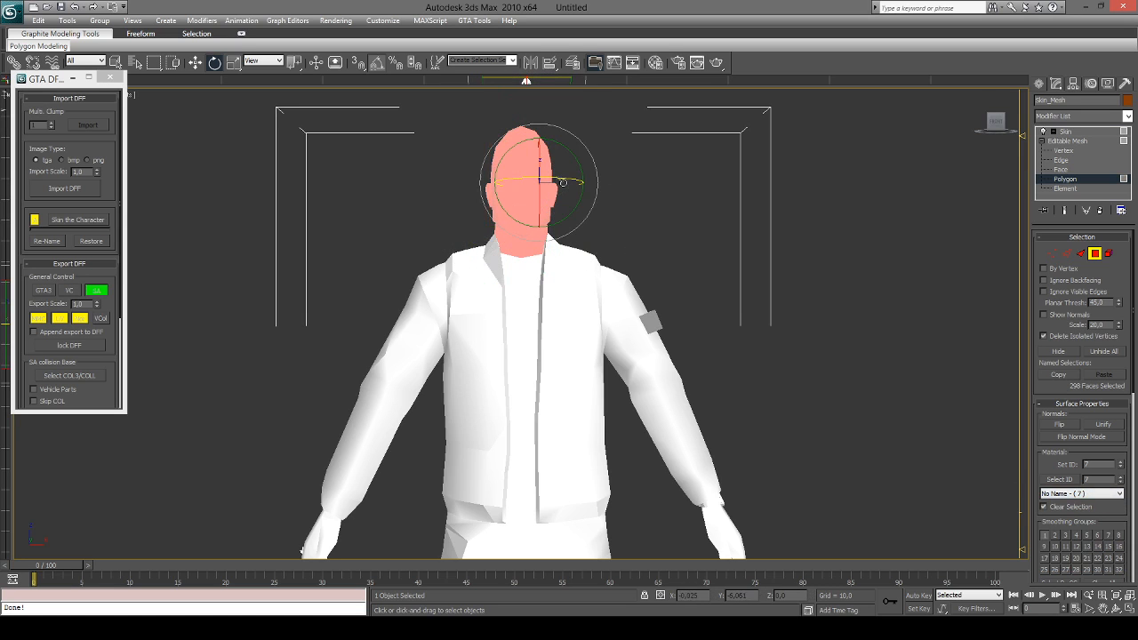
Step: Apply the head.png texture from the Tutorial 1 folder to the selected head polygons and clear the polygon selection
mouse_move(997, 127)
left_mouse_down()
mouse_move(964, 128)
mouse_move(989, 130)
left_mouse_up()
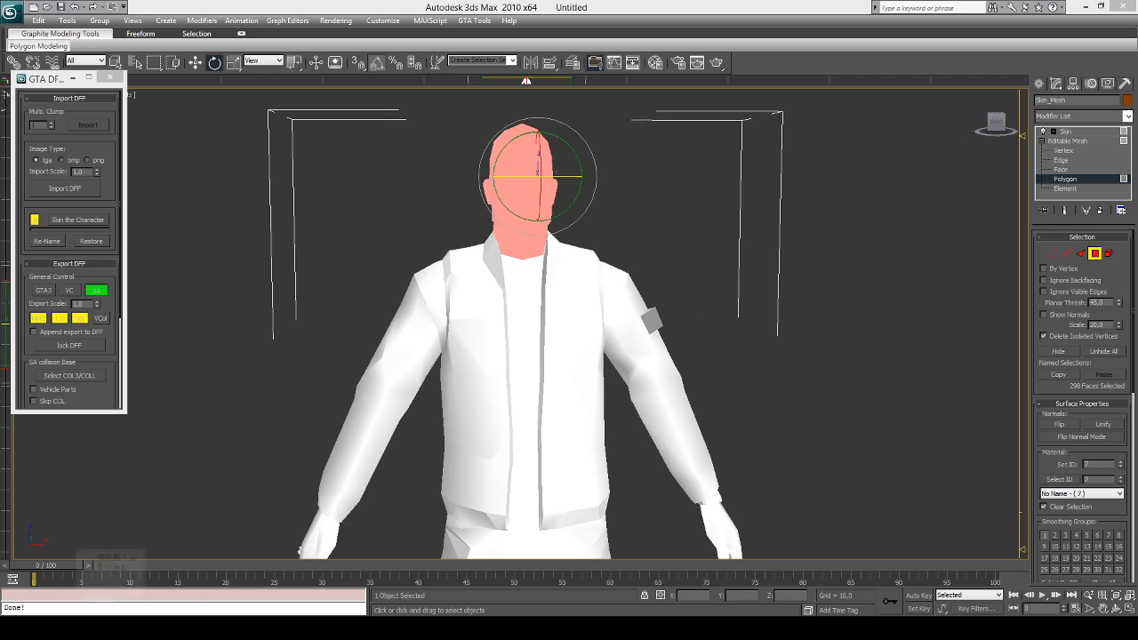
key("alt+Tab")
left_click_drag(779, 66, 962, 67)
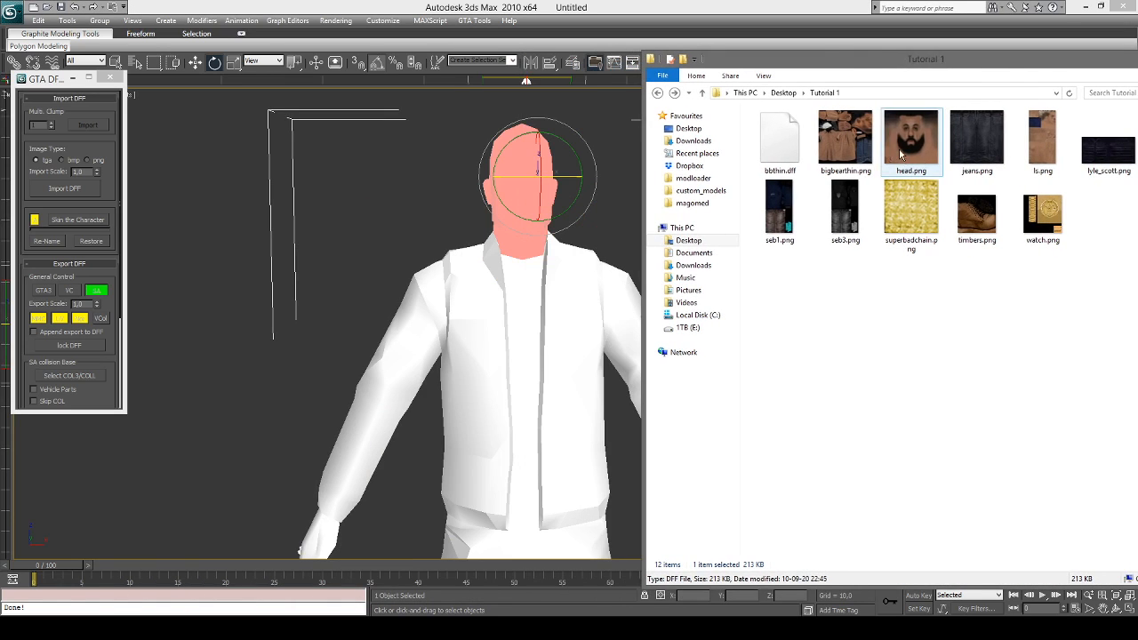
left_click_drag(899, 148, 525, 184)
left_click(297, 190)
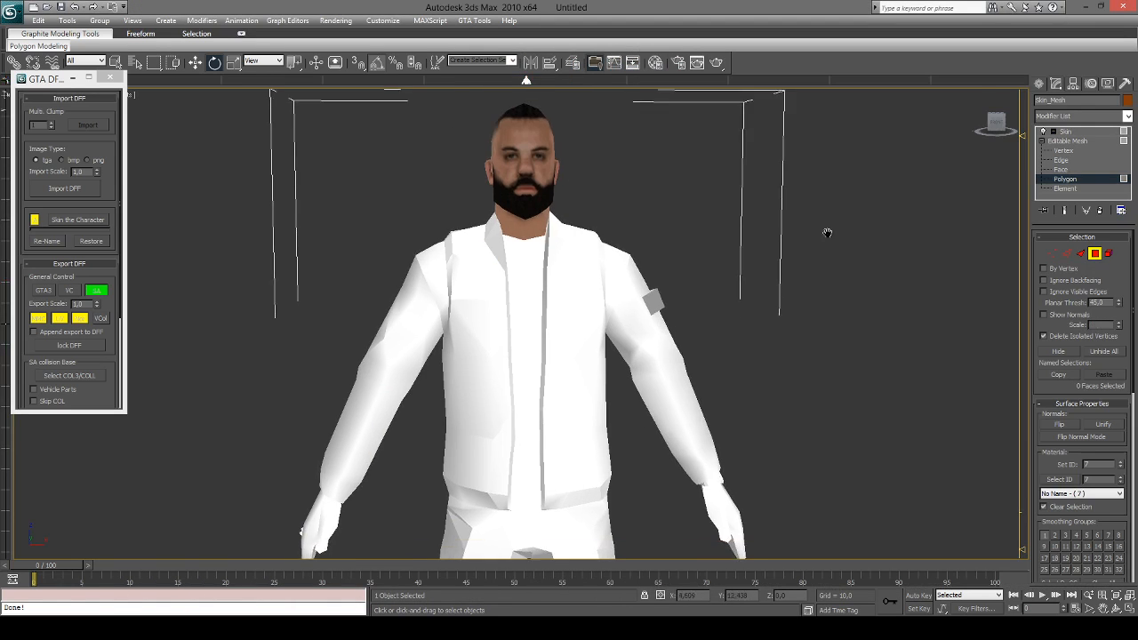
Step: Delete the character's body polygons from the feet up to the shoulders, keeping the head and collar area
middle_click_drag(809, 412, 816, 411, "alt")
scroll(816, 412, "down", 4)
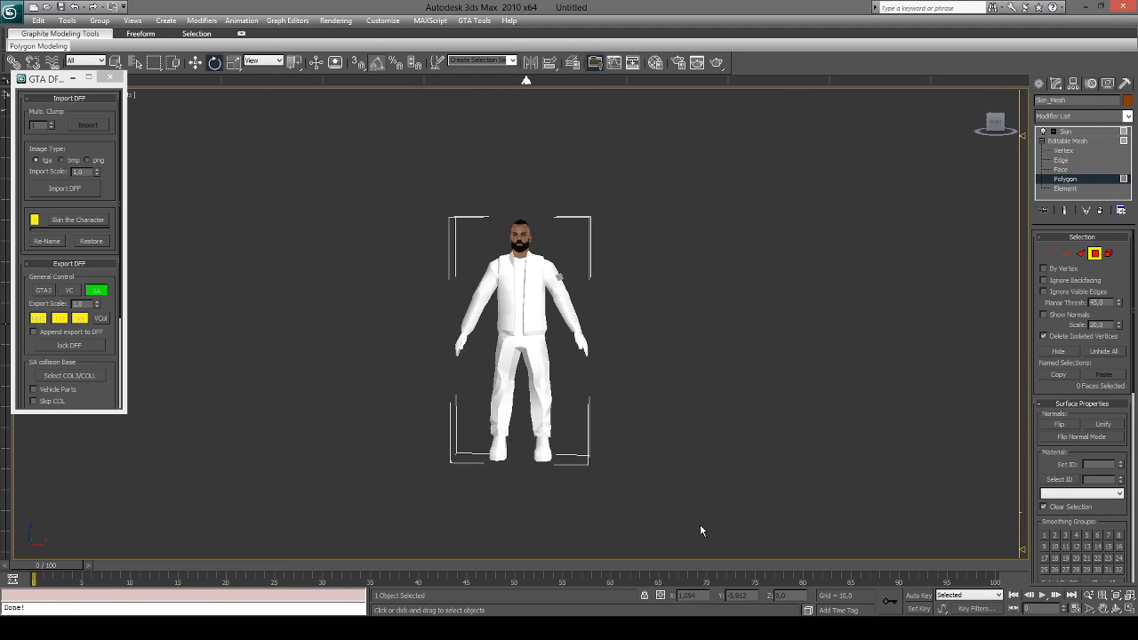
left_click_drag(693, 511, 299, 281)
key("Delete")
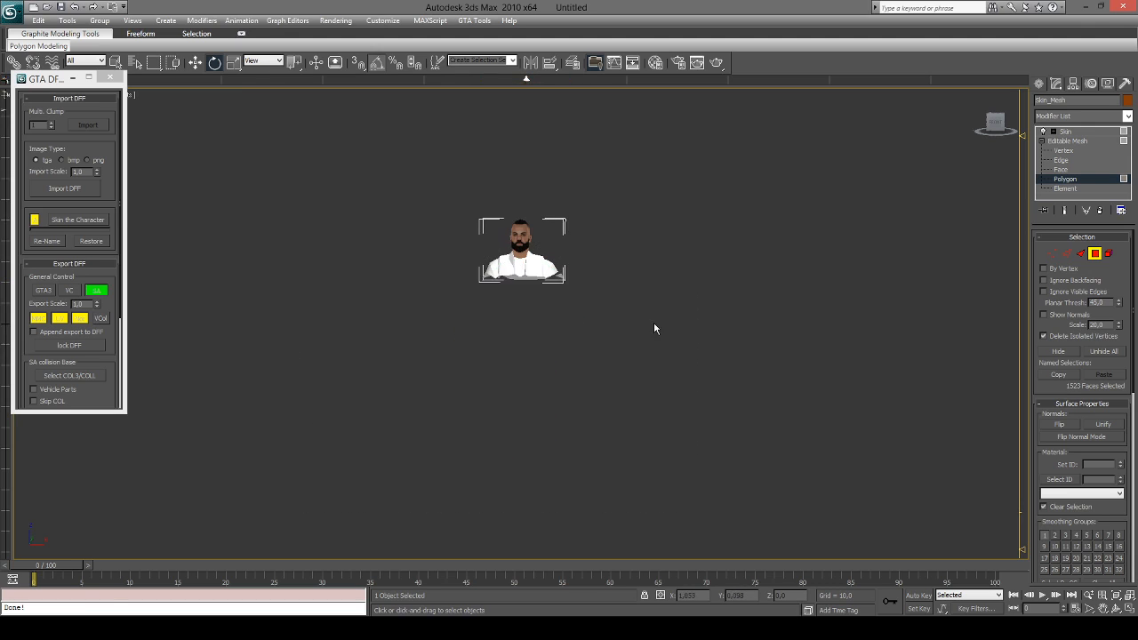
key("z")
left_click_drag(887, 443, 272, 336)
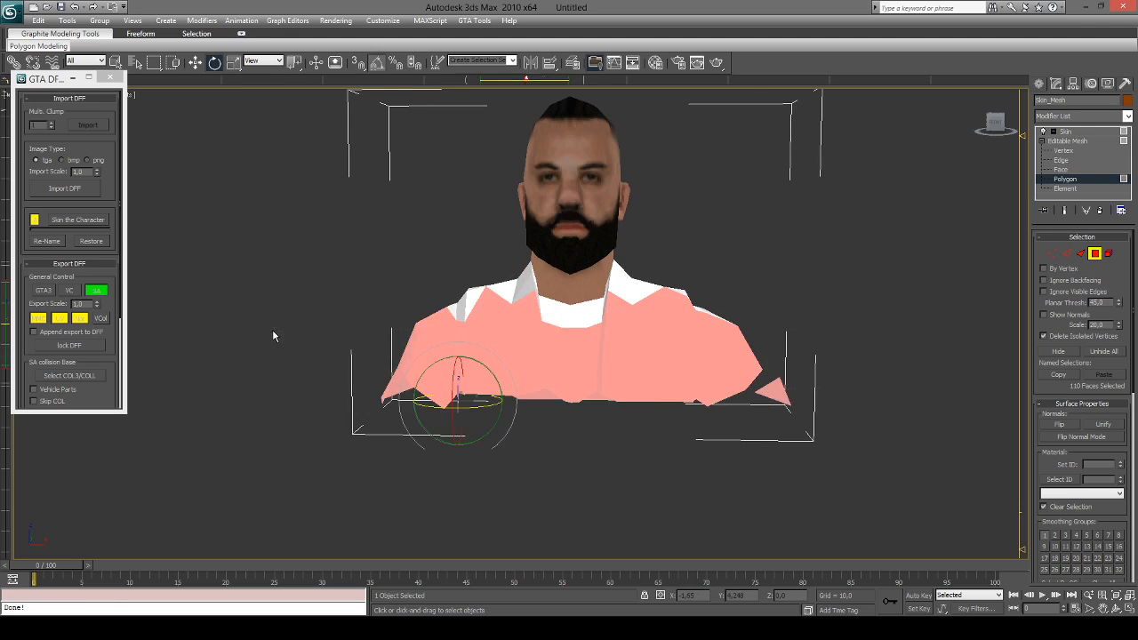
key("Delete")
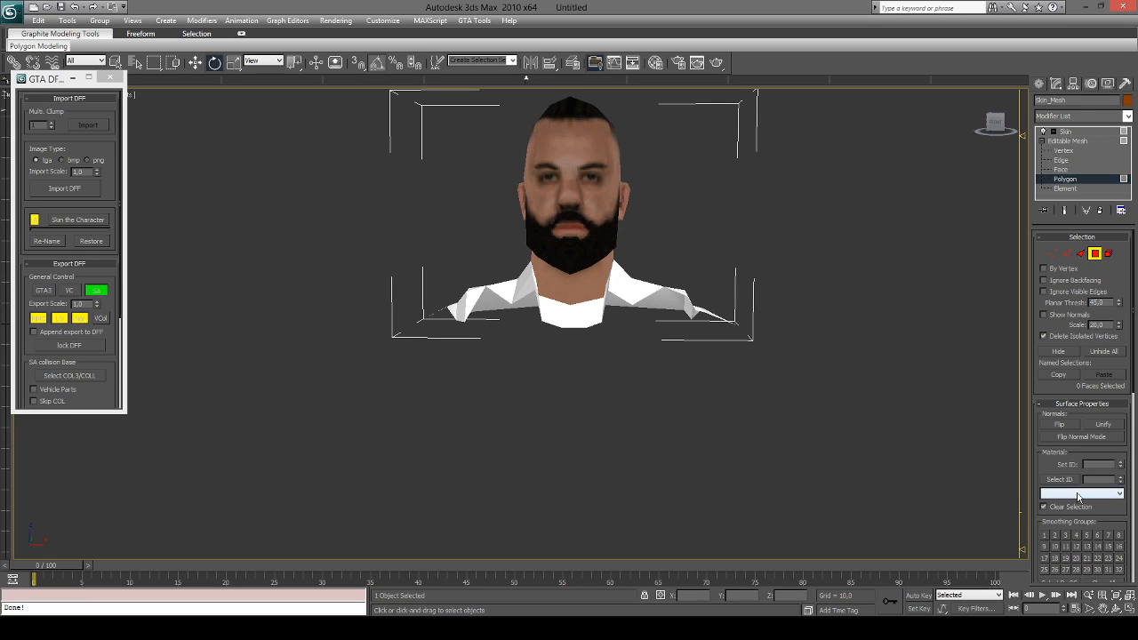
Step: Select the remaining clothing polygons by material IDs 1 and 3 and delete them, leaving only the textured head
left_click(1079, 494)
left_click(1084, 506)
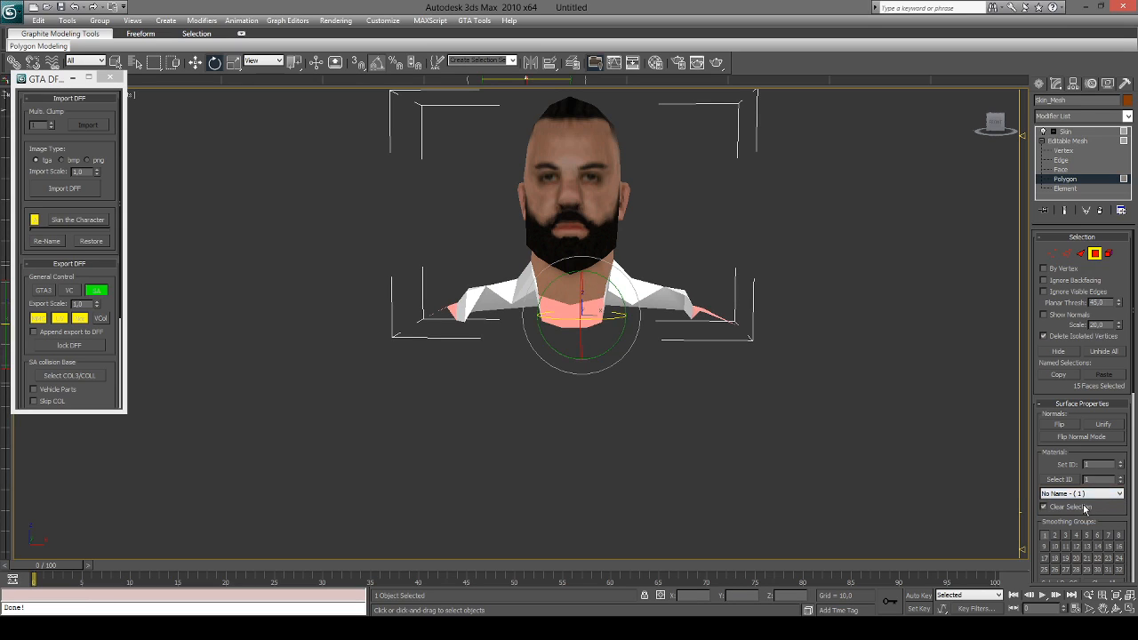
key("Delete")
left_click(1094, 494)
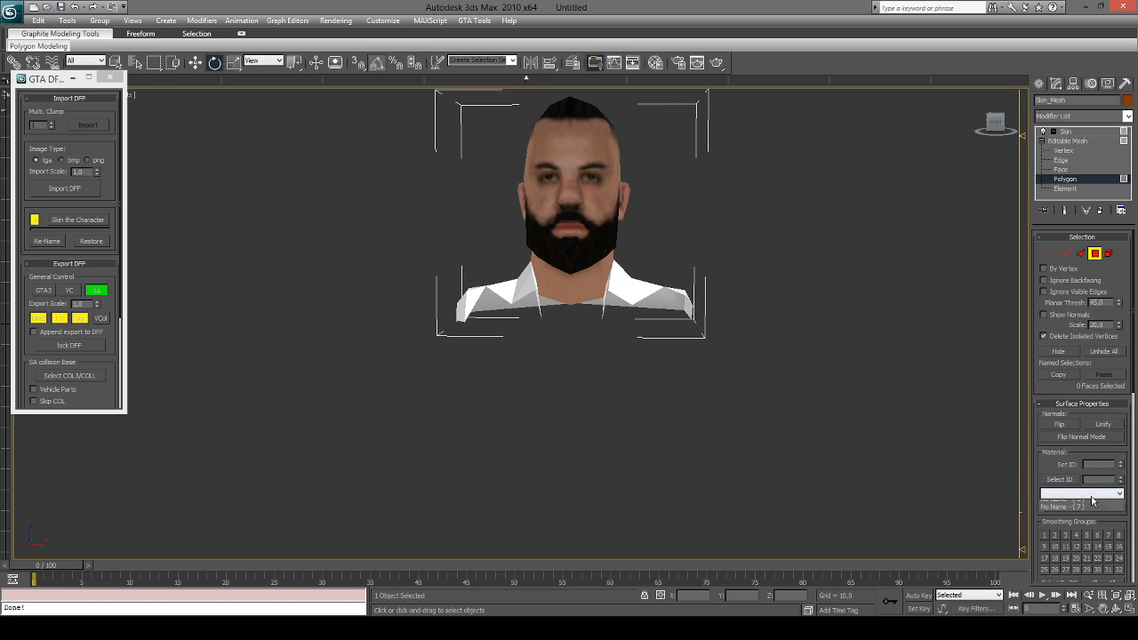
left_click(1090, 513)
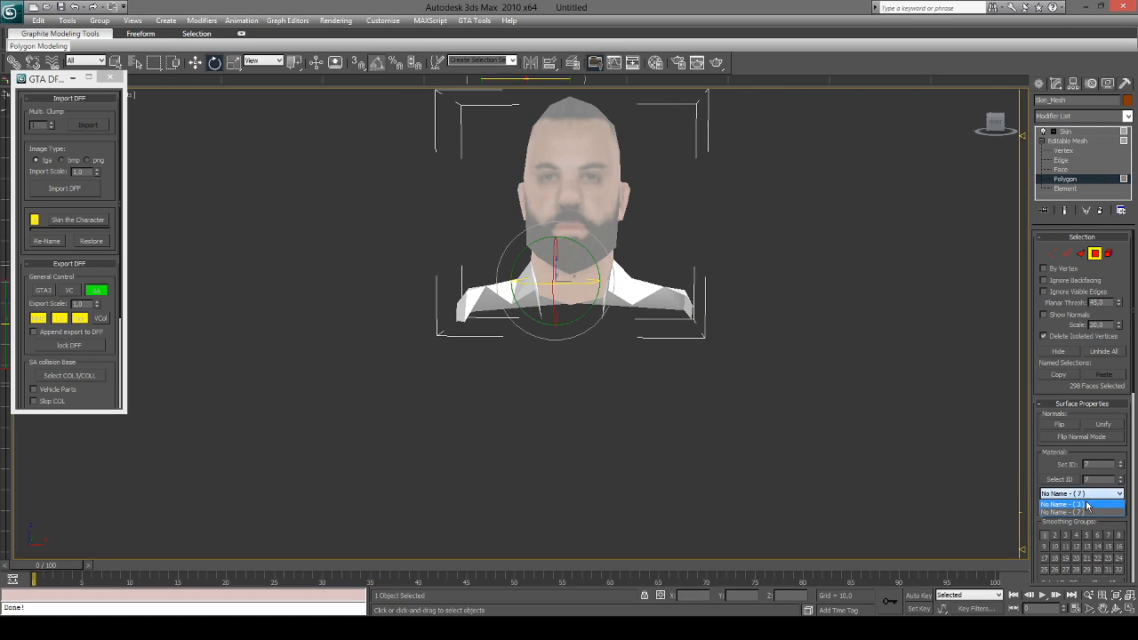
key("Delete")
middle_click_drag(812, 230, 815, 297)
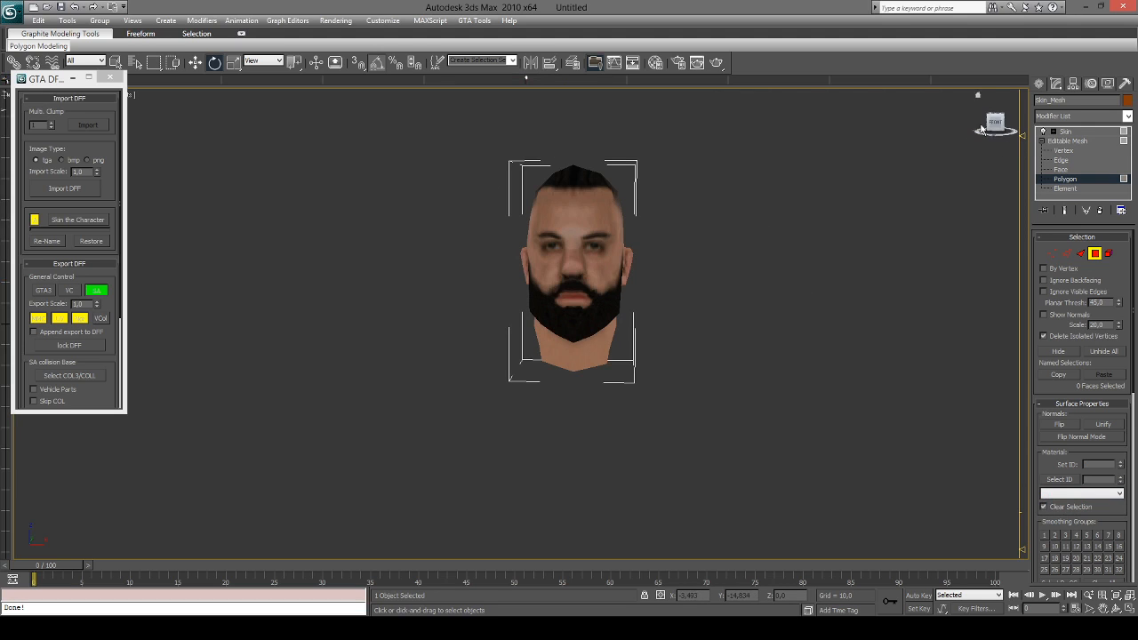
Step: Examine the isolated head and its neck edge from both sides with edged faces displayed
mouse_move(995, 124)
left_mouse_down()
mouse_move(1027, 125)
mouse_move(978, 126)
mouse_move(1014, 126)
left_mouse_up()
key("F4")
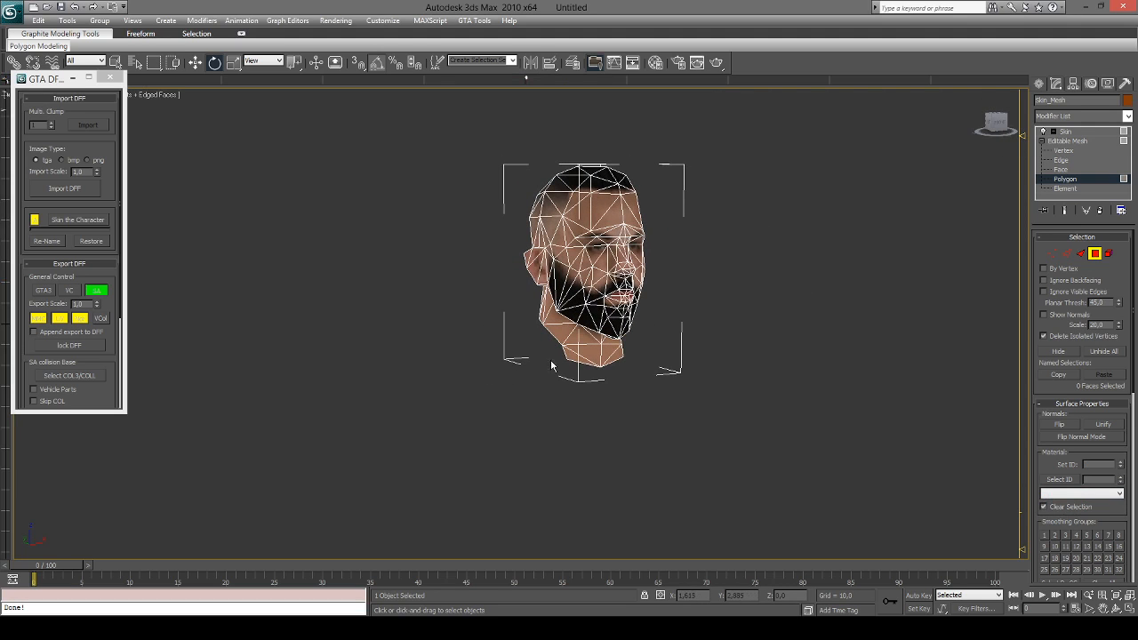
left_click(582, 356)
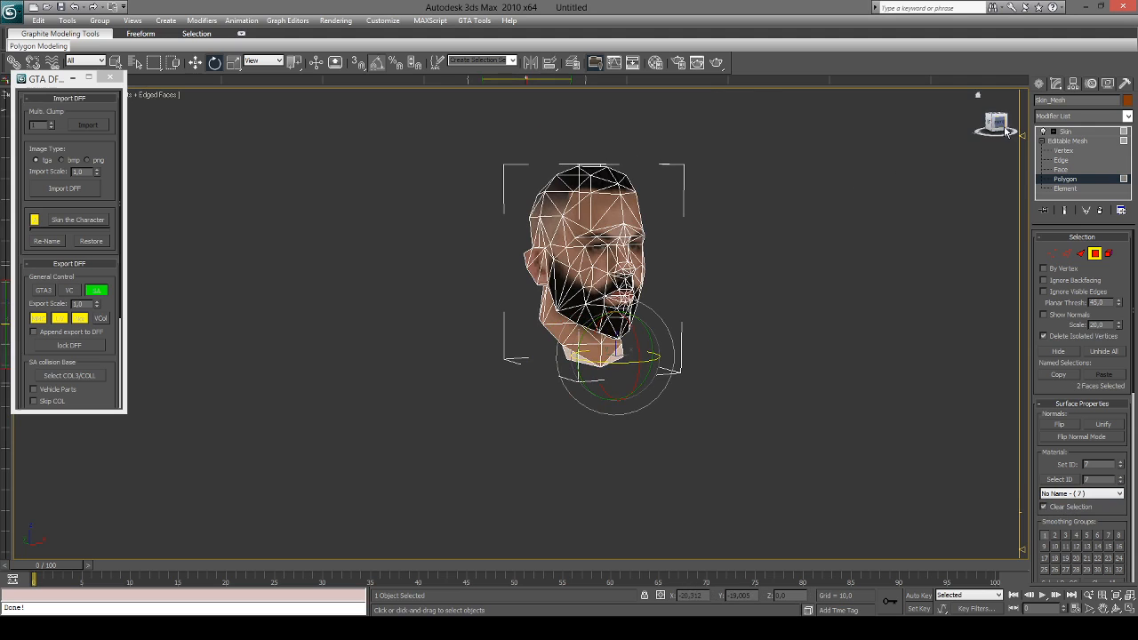
left_click_drag(996, 125, 952, 126)
left_click(902, 180)
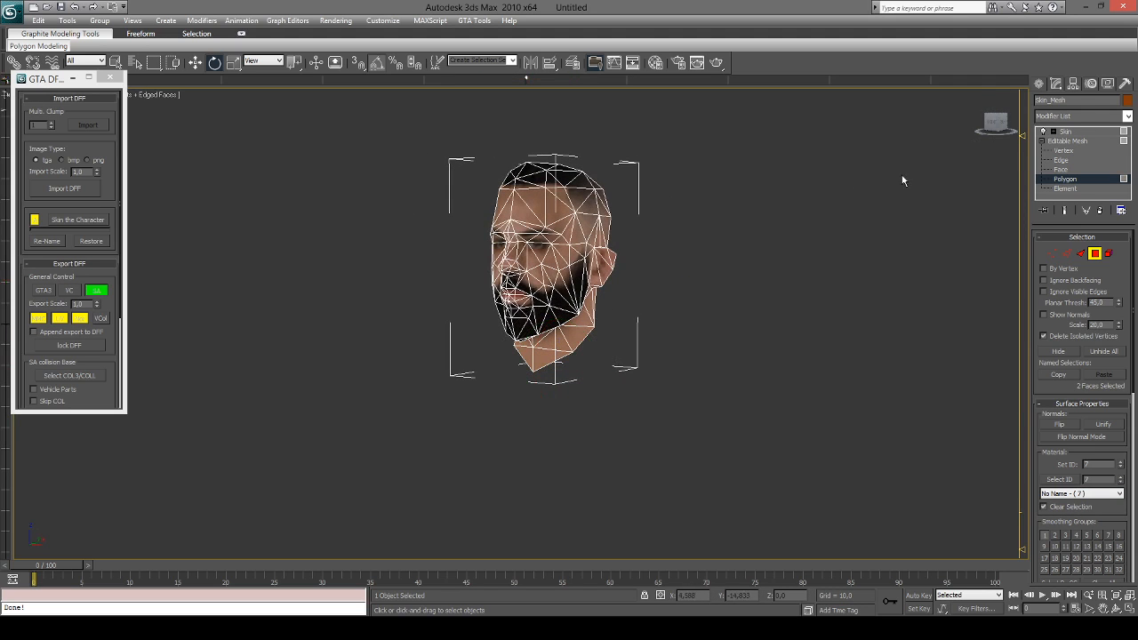
left_click(996, 123)
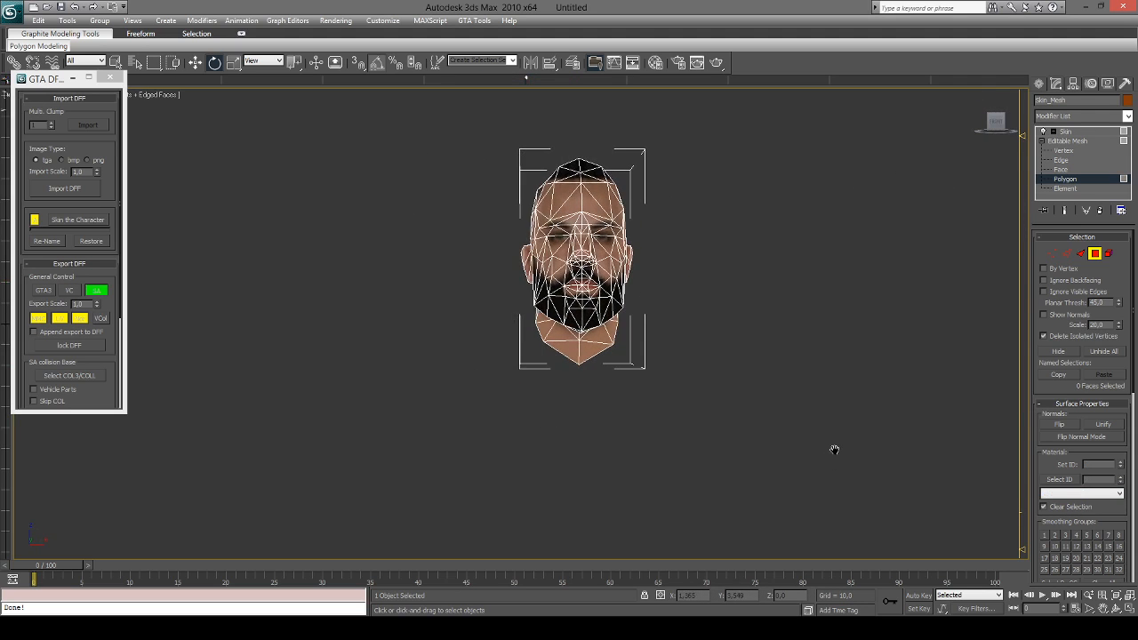
Step: Leave the head's Polygon sub-object level, deselect the head and turn off the edged faces display
left_click(1066, 140)
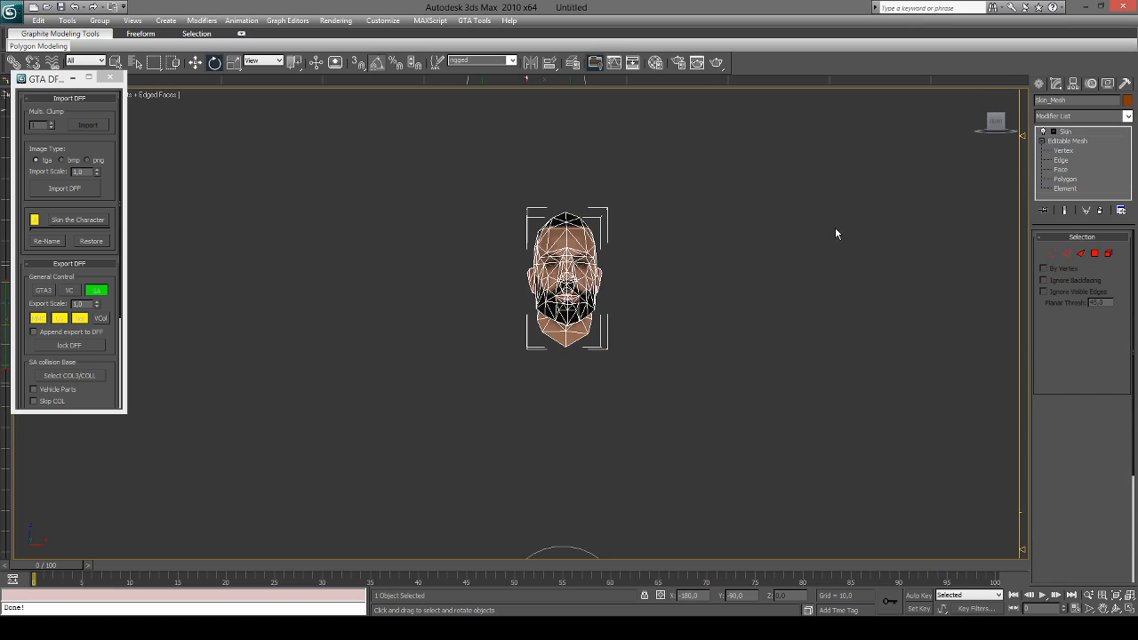
left_click(827, 273)
scroll(782, 275, "down", 3)
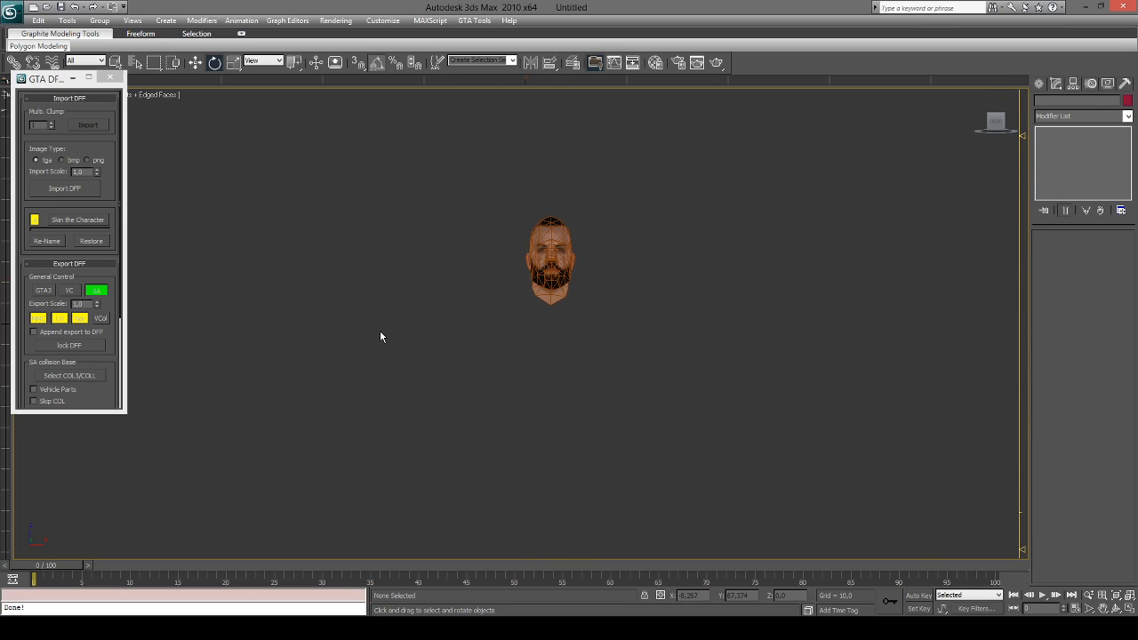
key("F4")
middle_click_drag(544, 317, 556, 272)
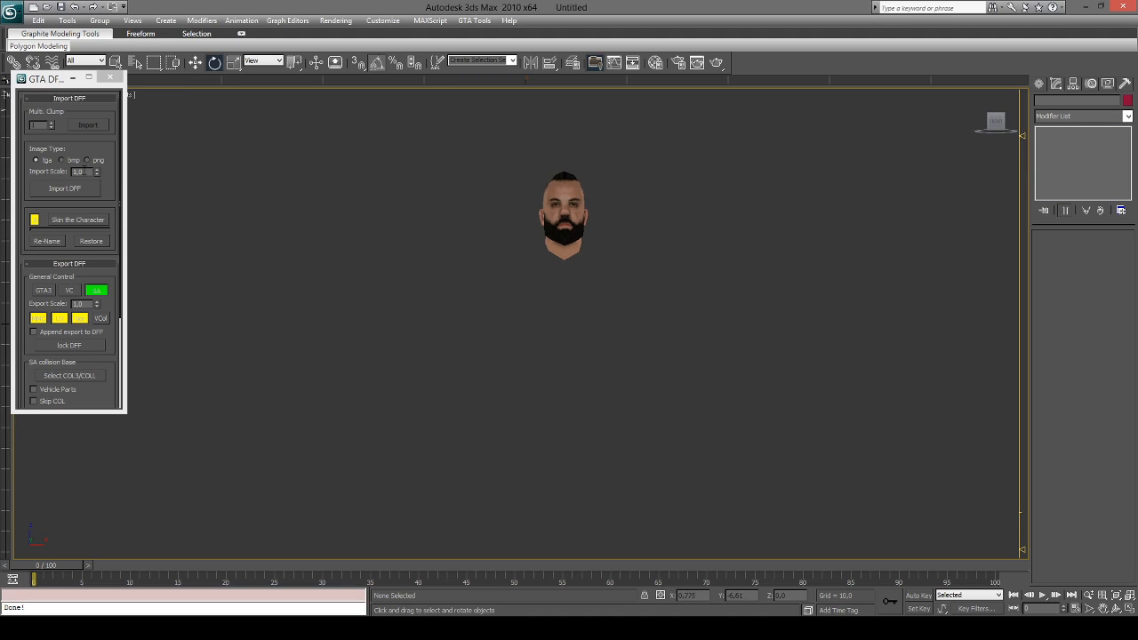
Step: Import the second character model, bbthin.dff, from the Tutorial 1 folder
left_click(92, 189)
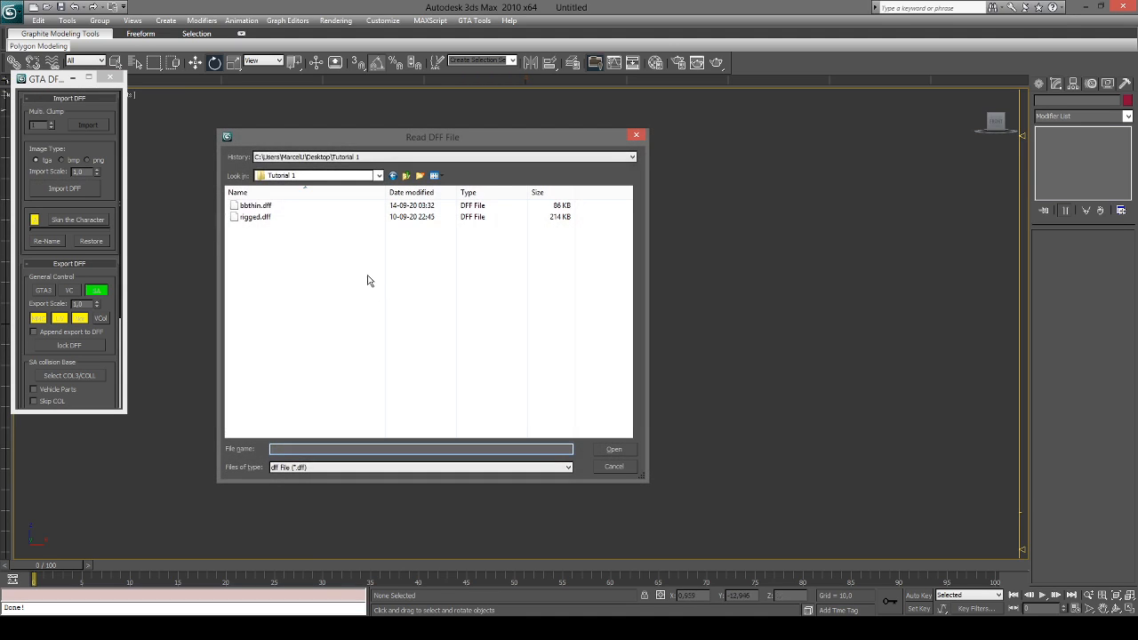
double_click(255, 206)
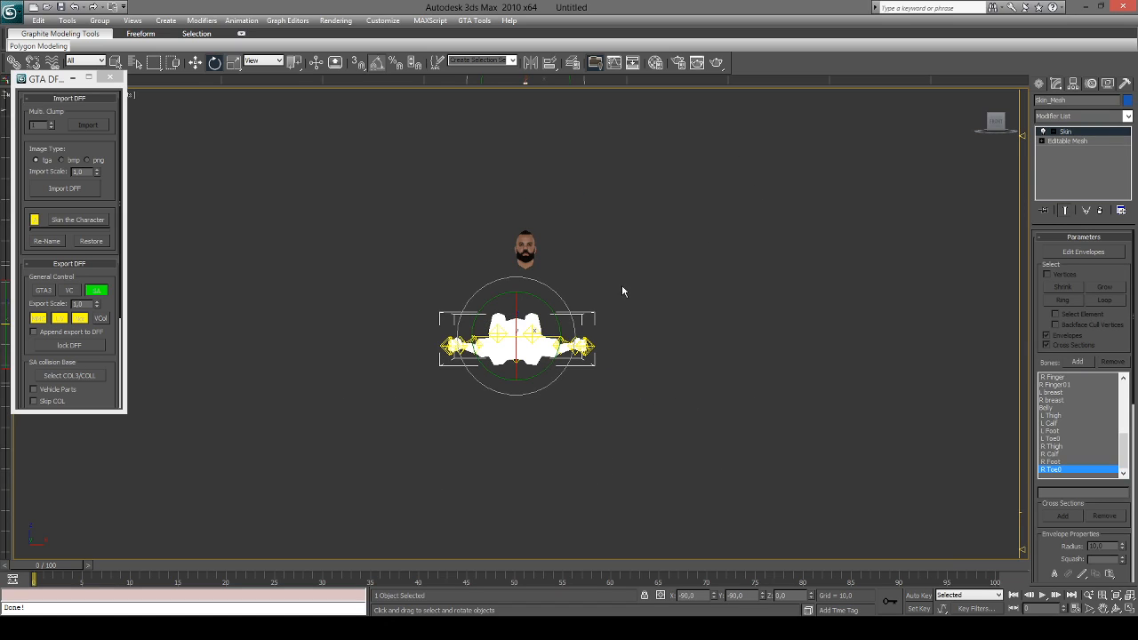
left_click(678, 230)
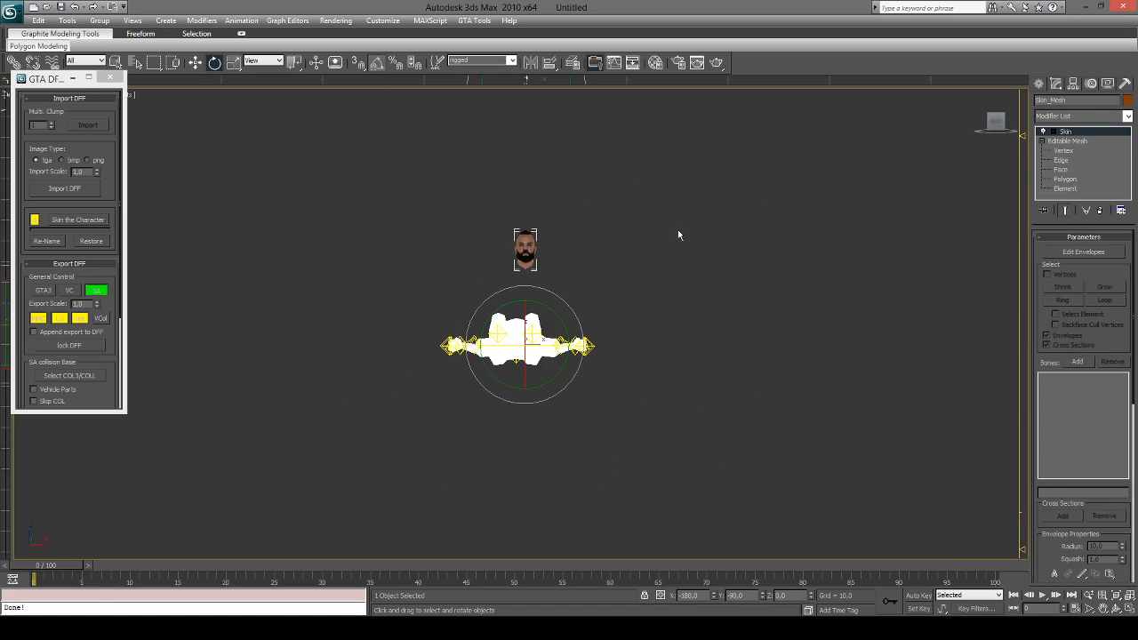
Step: Rotate the imported character's mesh and bones upright in the front view, leaving the separate bearded head out of the selection
left_click_drag(254, 175, 817, 440)
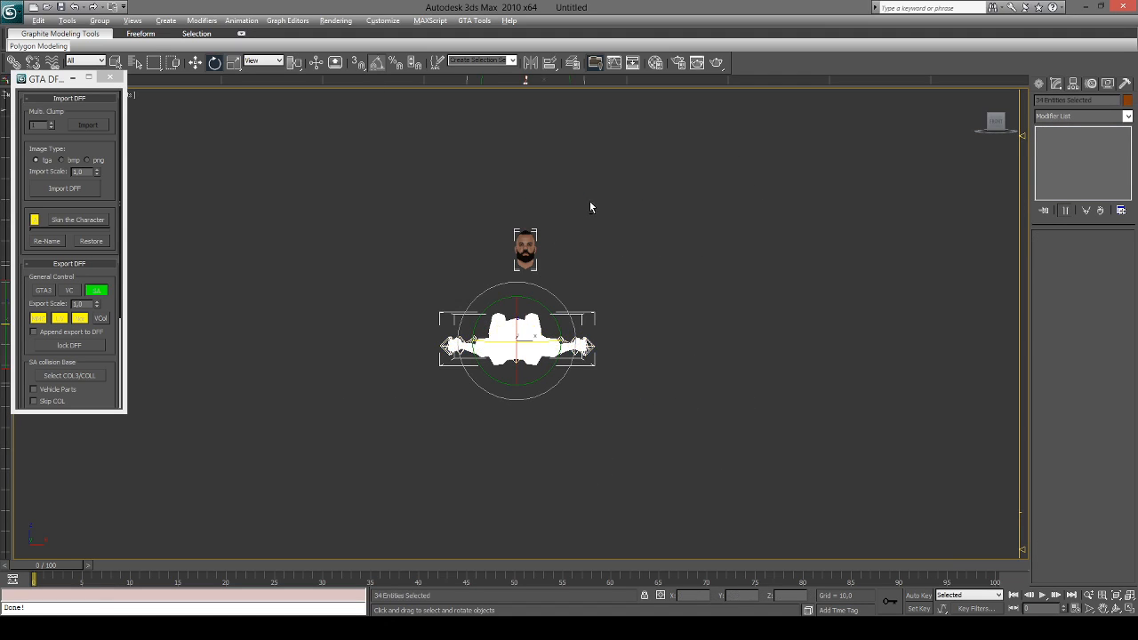
left_click(532, 249, "alt")
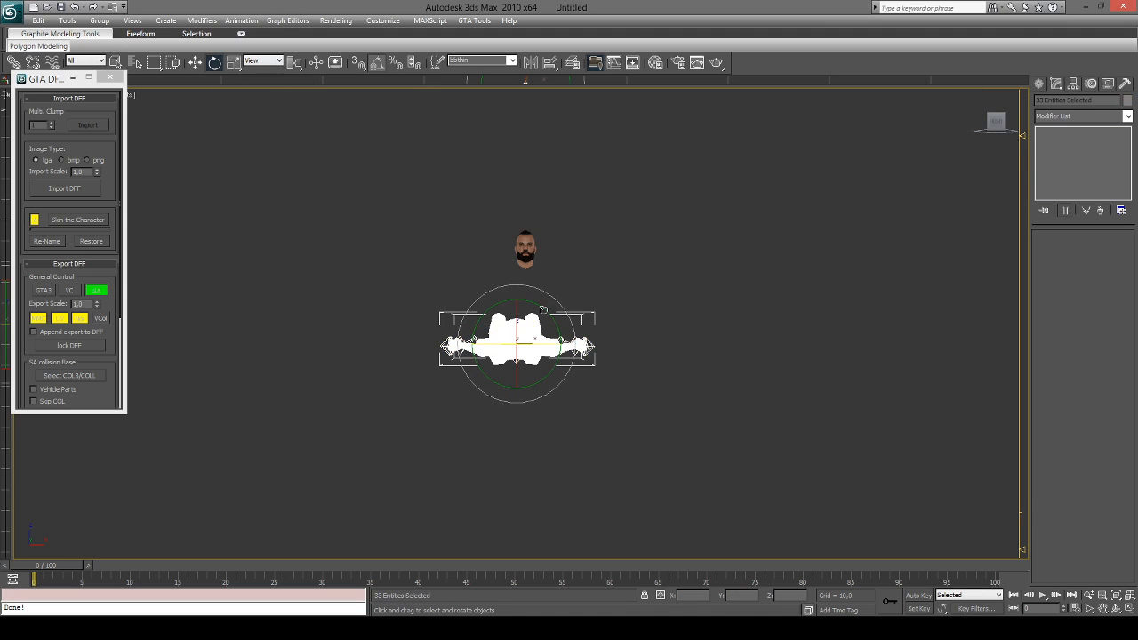
left_click_drag(518, 317, 517, 369)
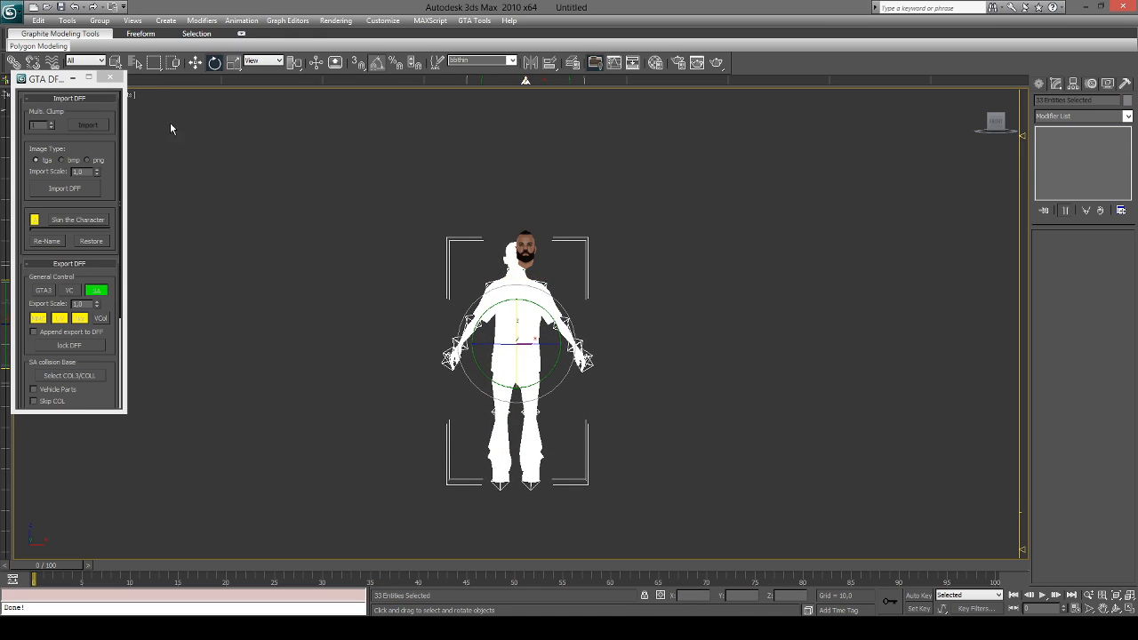
Step: Move the whole imported character sideways along the X axis so that it stands clear of the separate head
key("w")
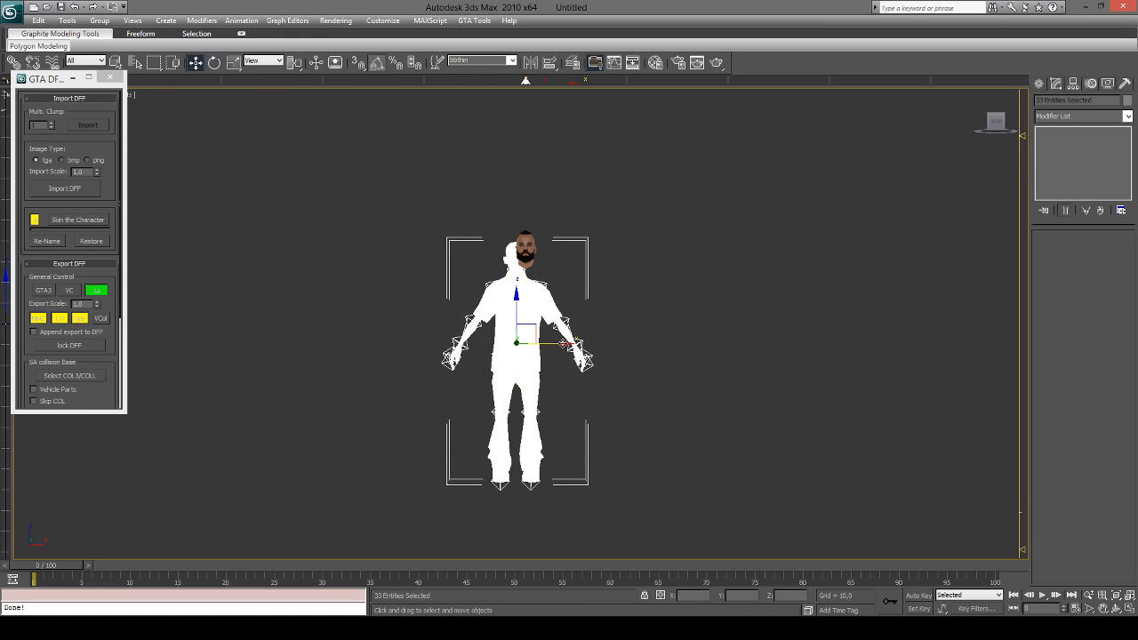
left_click_drag(563, 343, 484, 345)
scroll(775, 307, "up", 2)
middle_click_drag(669, 317, 816, 224)
scroll(815, 223, "up", 2)
middle_click_drag(802, 307, 771, 360)
scroll(772, 360, "down", 2)
Step: Apply the bigbearthin.png texture from the Tutorial 1 folder to the imported character's skin mesh
left_click(517, 221)
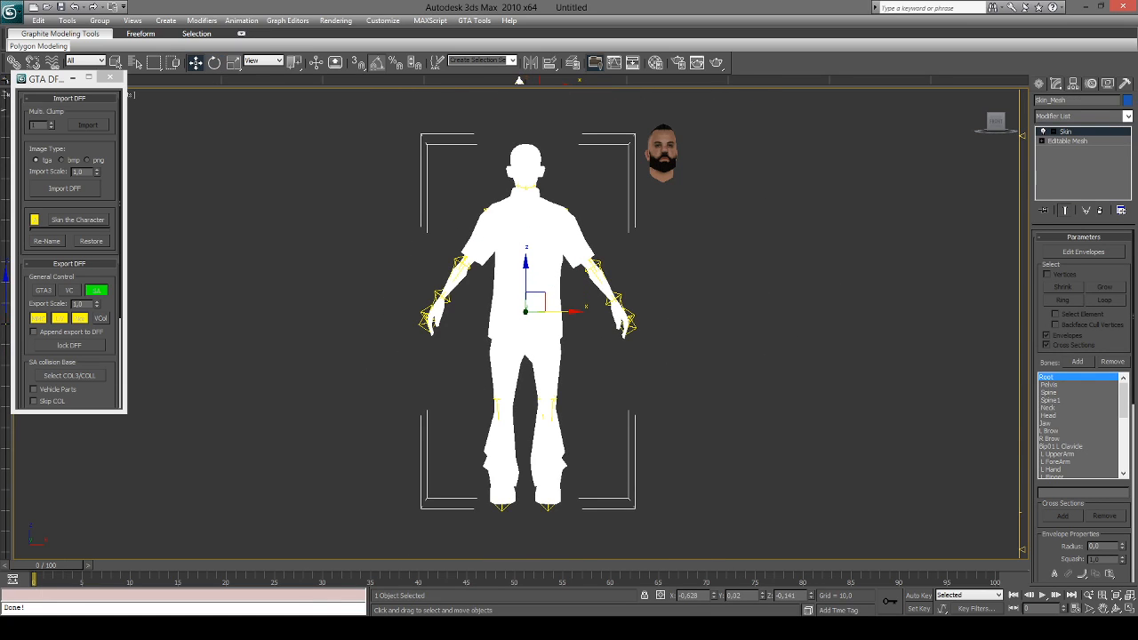
key("alt+Tab")
left_click(910, 214)
left_click_drag(851, 145, 535, 221)
middle_click_drag(467, 299, 412, 286)
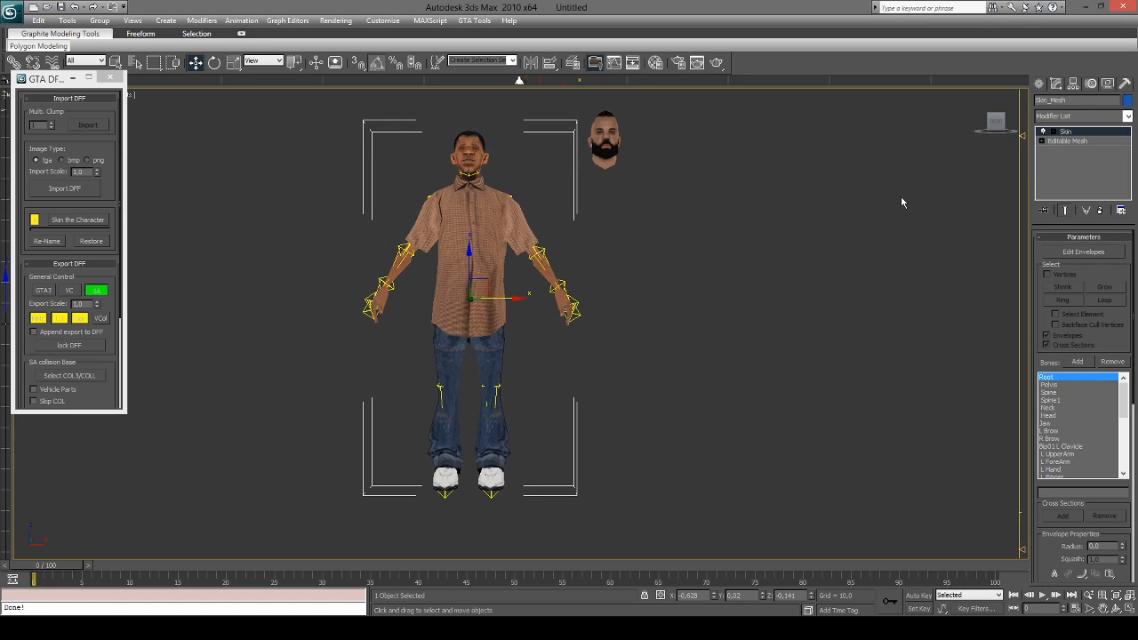
Step: Enter the Vertex sub-object level of the imported character's Editable Mesh
scroll(747, 254, "up", 2)
middle_click_drag(771, 263, 900, 371)
mouse_move(771, 241)
middle_mouse_down()
mouse_move(750, 186)
mouse_move(779, 249)
middle_mouse_up()
scroll(779, 249, "down", 2)
left_click(1043, 141)
left_click(1064, 150)
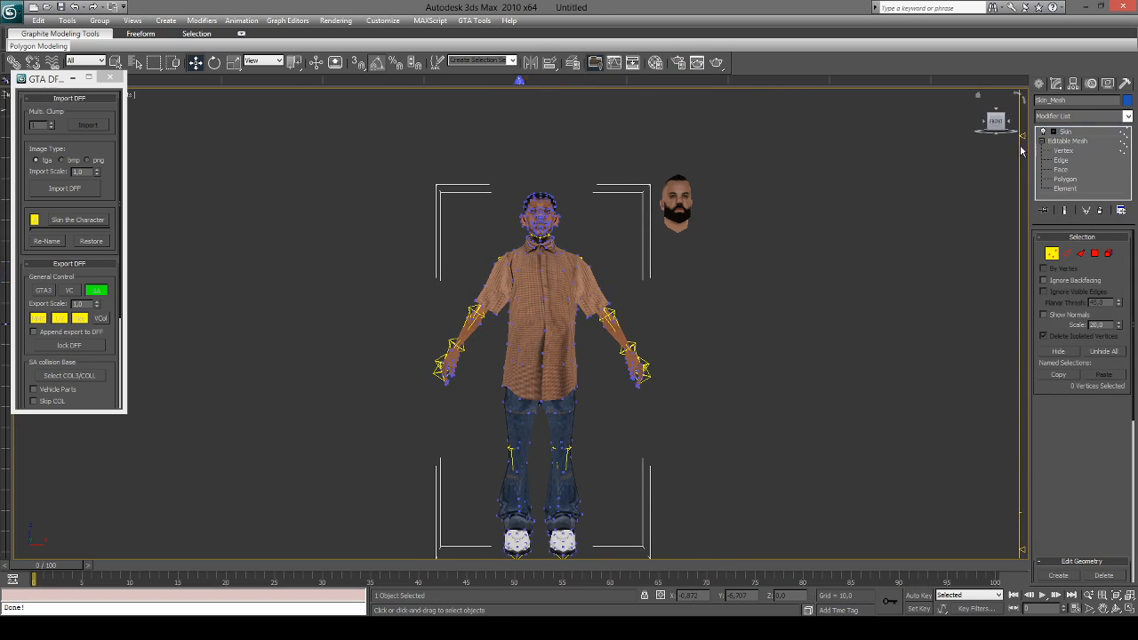
Step: Switch the viewport to wireframe and select the vertices of the imported character's head
scroll(611, 280, "up", 4)
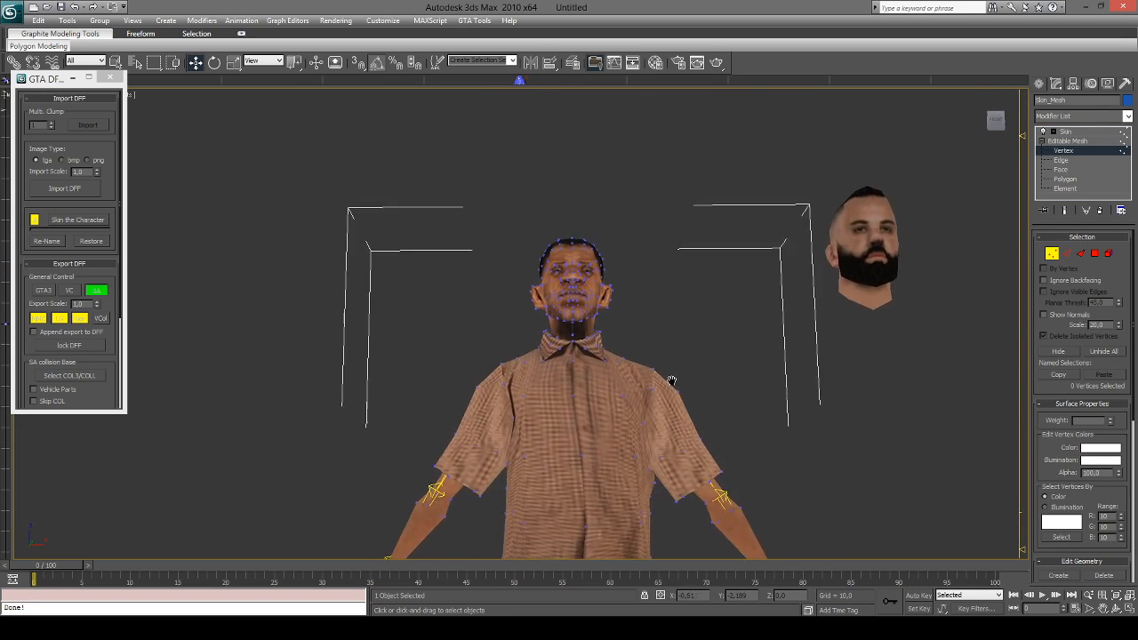
key("F3")
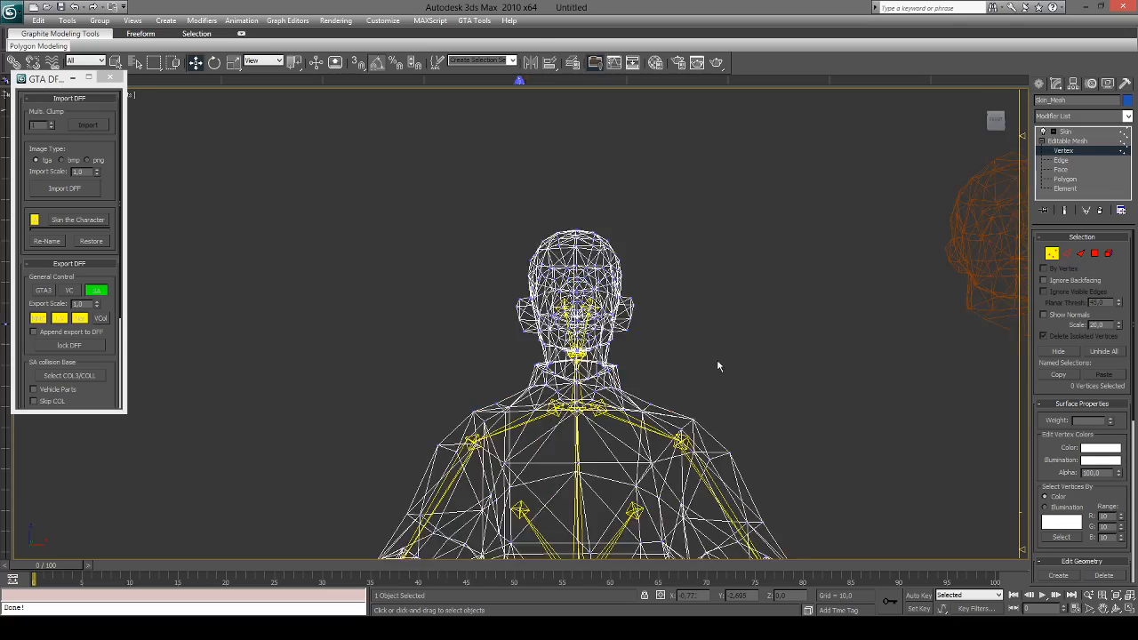
scroll(650, 214, "up", 2)
scroll(640, 238, "down", 1)
scroll(534, 163, "down", 1)
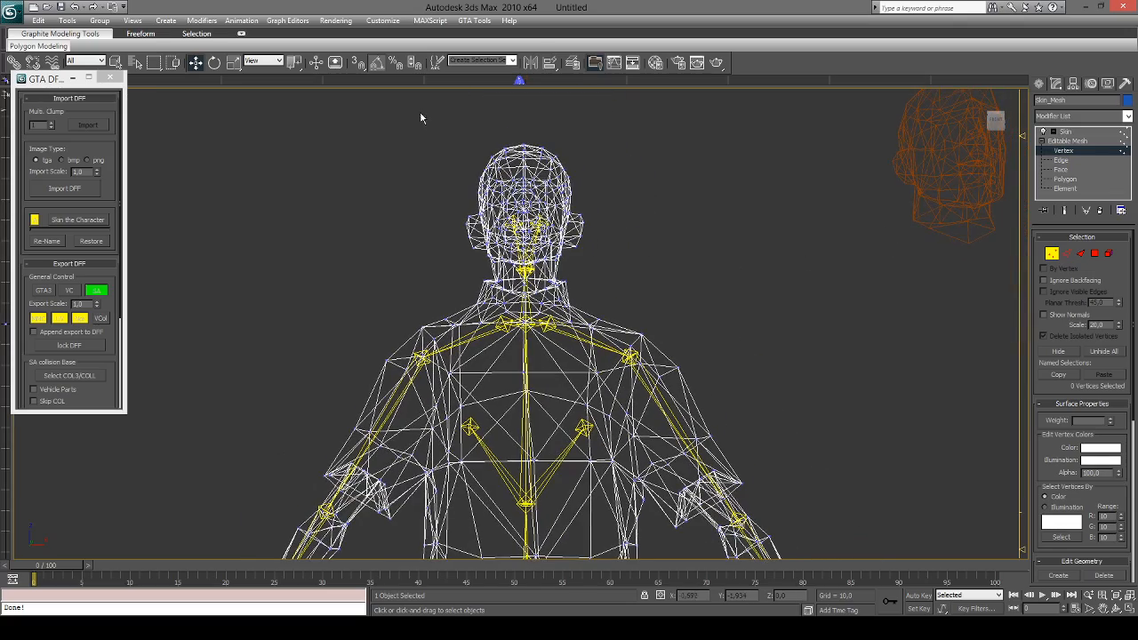
left_click_drag(419, 114, 649, 270)
Step: Complete the vertex selection over the whole head and neck of the imported character, checking it from several angles
left_click_drag(993, 119, 1023, 122)
scroll(574, 203, "up", 3)
middle_click_drag(598, 245, 659, 266)
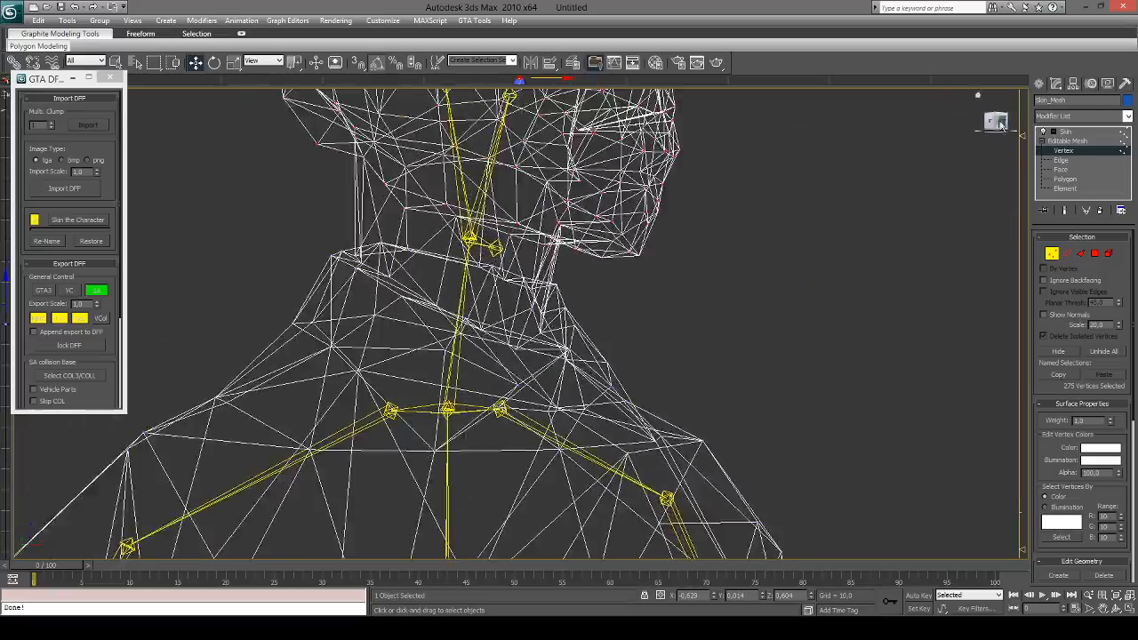
left_click_drag(1023, 125, 993, 120)
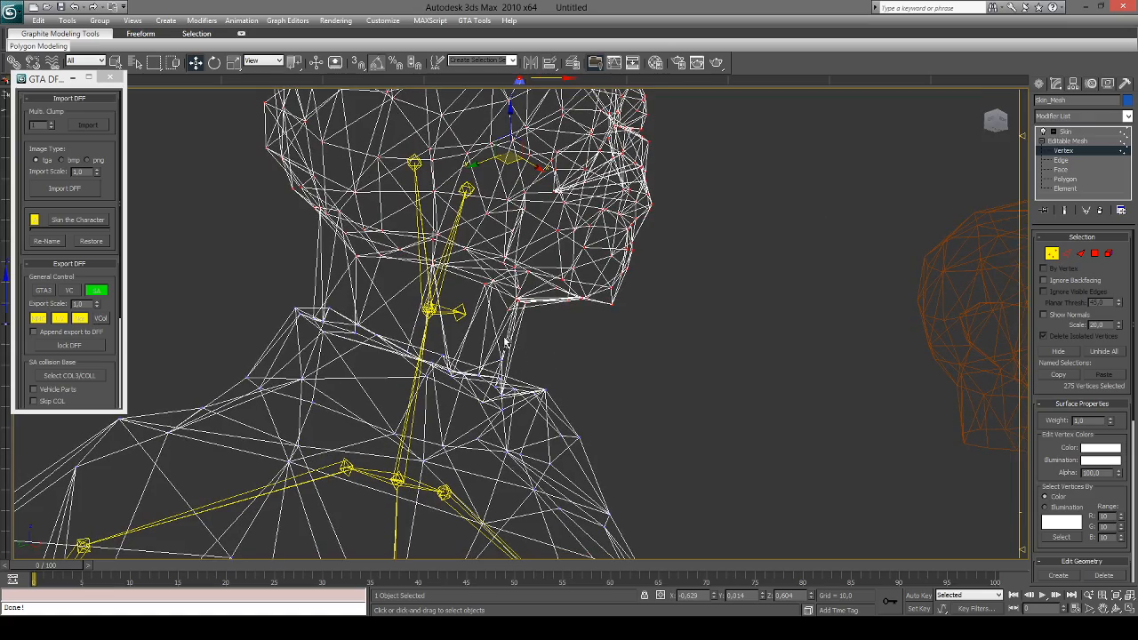
left_click_drag(995, 120, 987, 122)
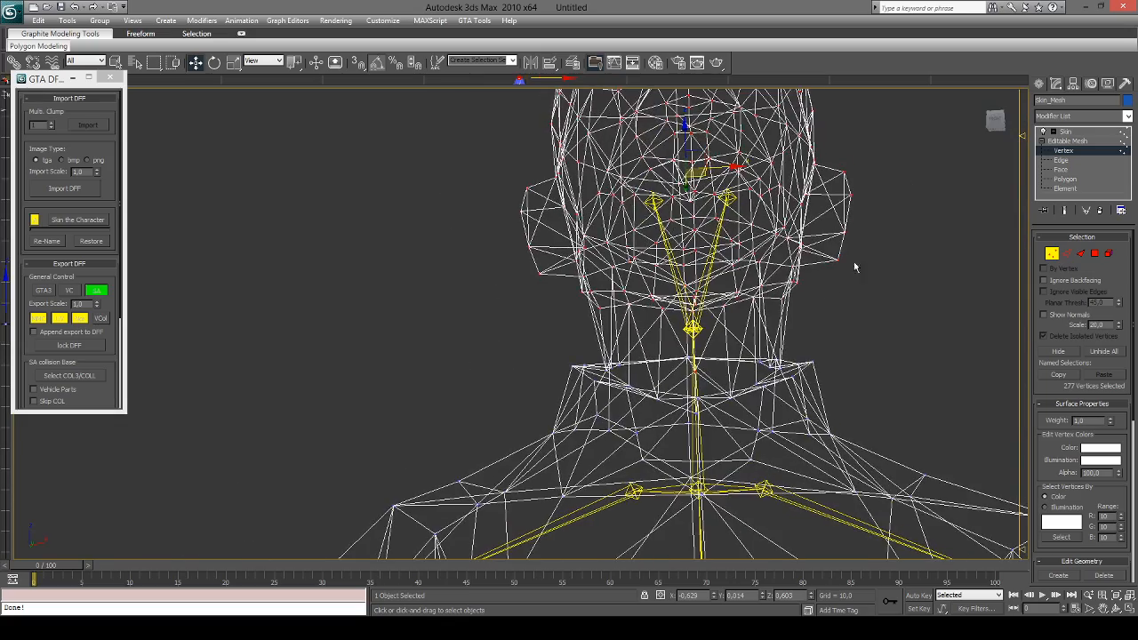
scroll(854, 267, "down", 3)
left_click(995, 120)
scroll(889, 191, "up", 3)
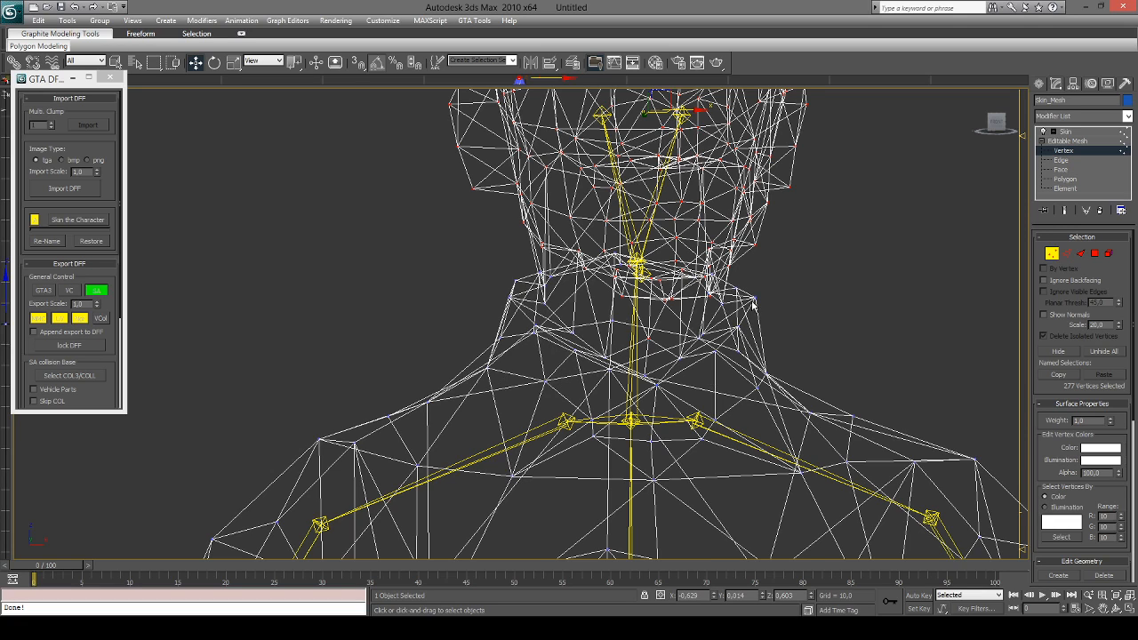
Step: Return the viewport to shaded display and leave the Vertex sub-object level of the imported character
key("F3")
scroll(803, 288, "down", 5)
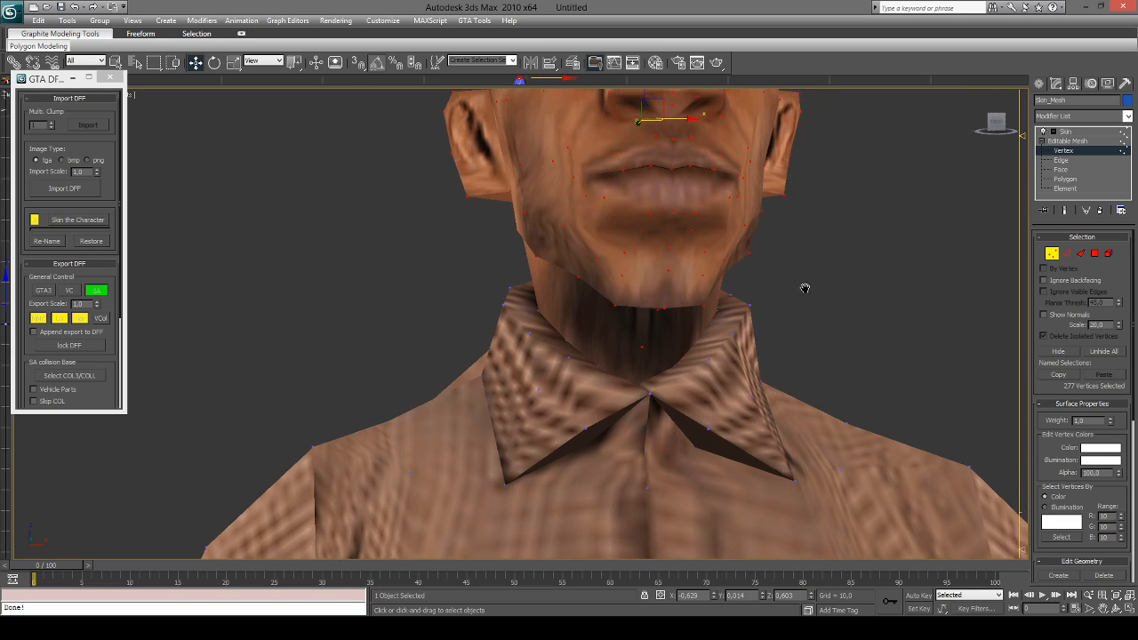
left_click_drag(979, 124, 943, 127)
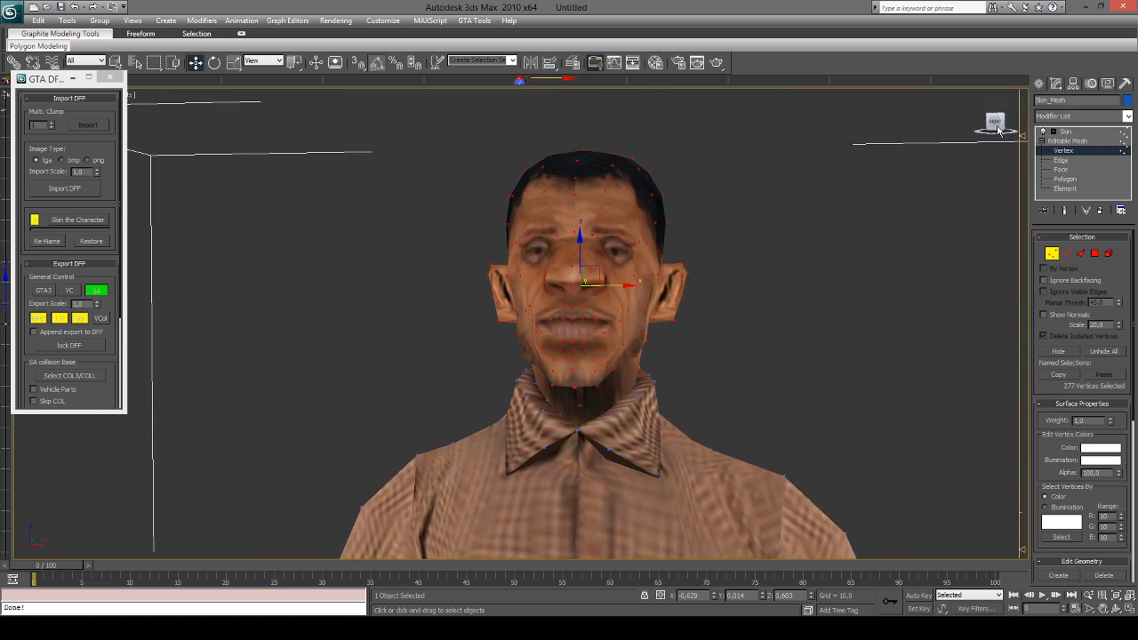
scroll(867, 220, "down", 4)
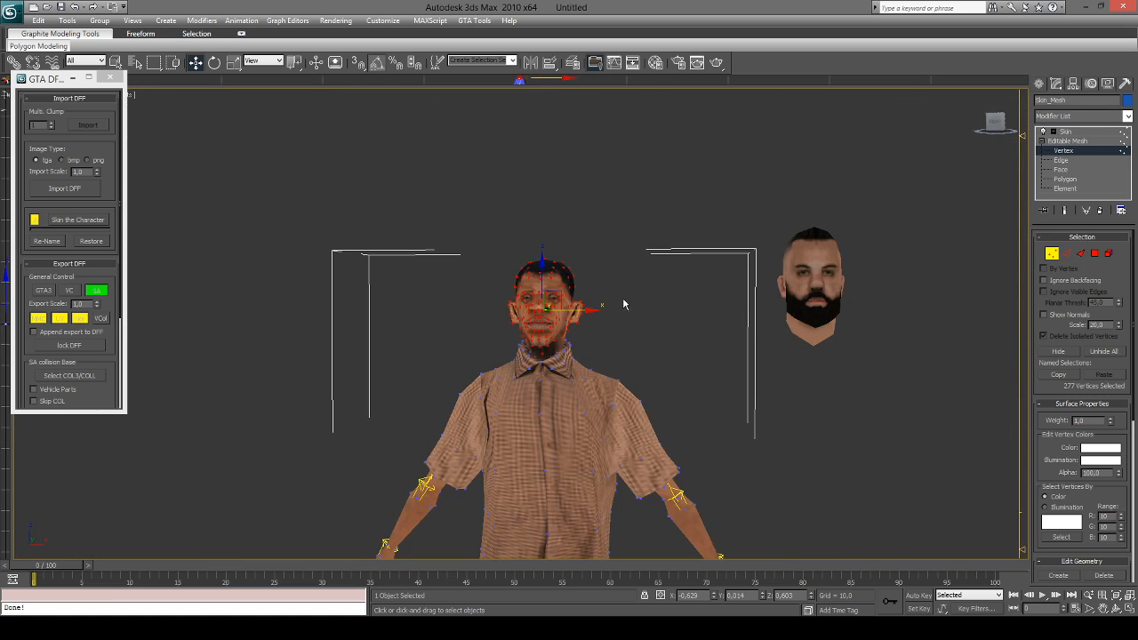
left_click(1063, 151)
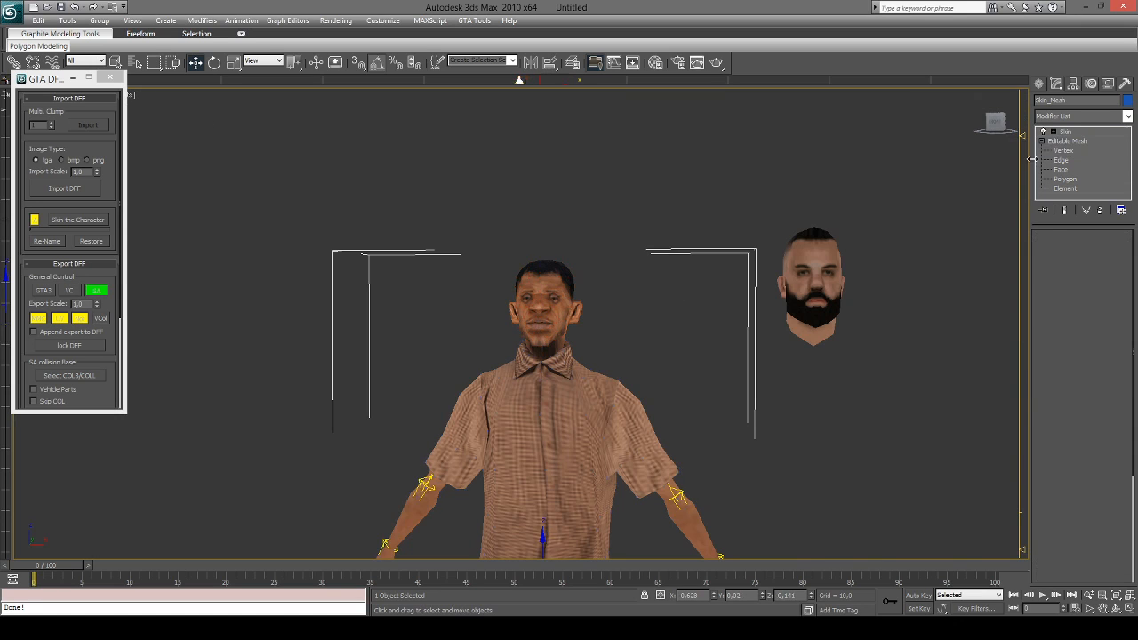
Step: Select the separate bearded head and center its pivot to the object, affecting the pivot only
left_click(819, 266)
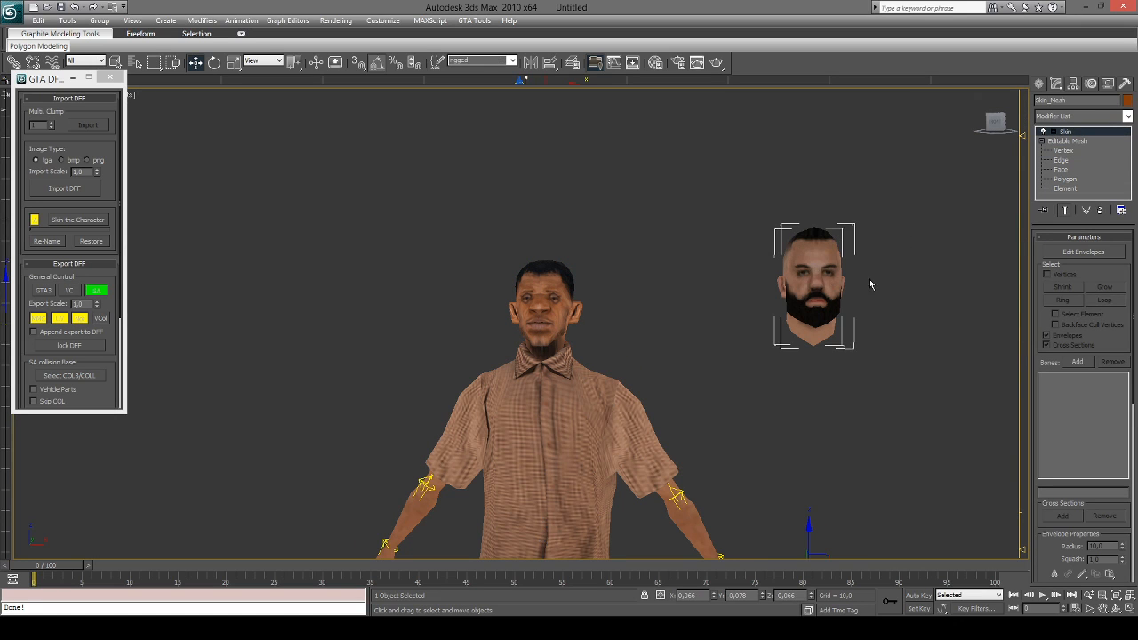
scroll(870, 284, "down", 3)
scroll(892, 297, "up", 3)
middle_click_drag(859, 275, 765, 295)
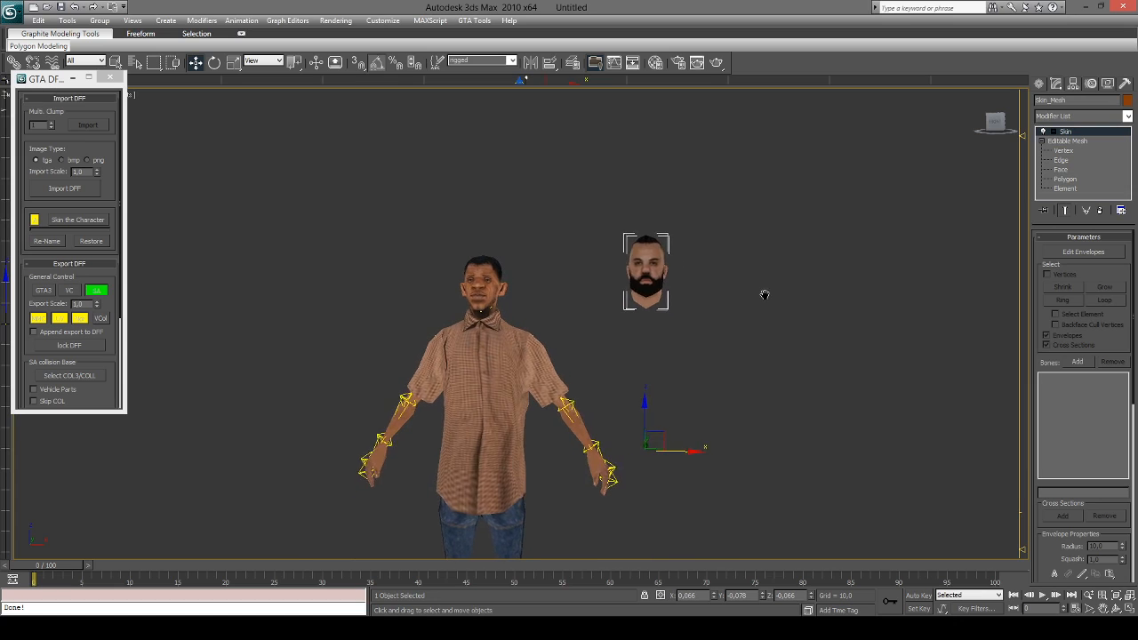
scroll(752, 306, "up", 2)
scroll(744, 326, "up", 2)
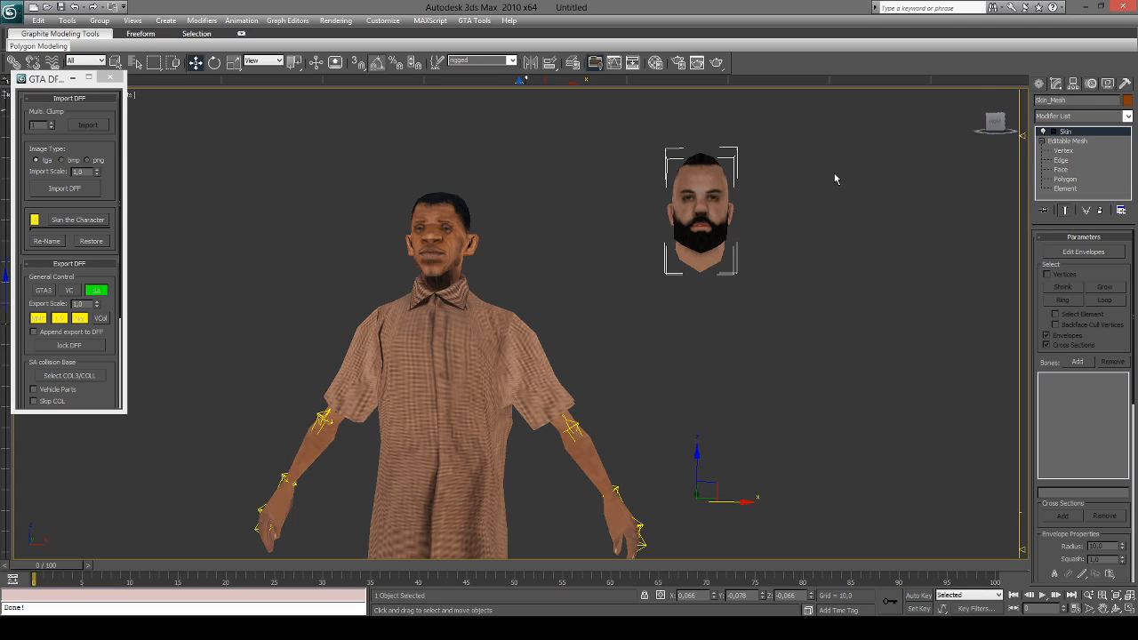
left_click(1074, 84)
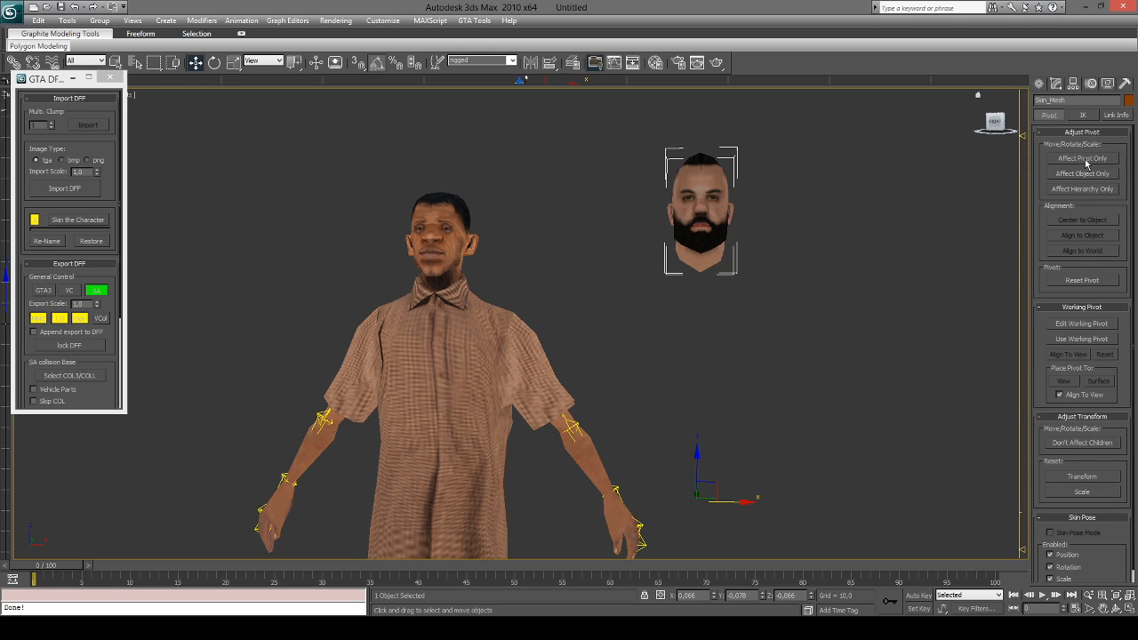
left_click(1094, 160)
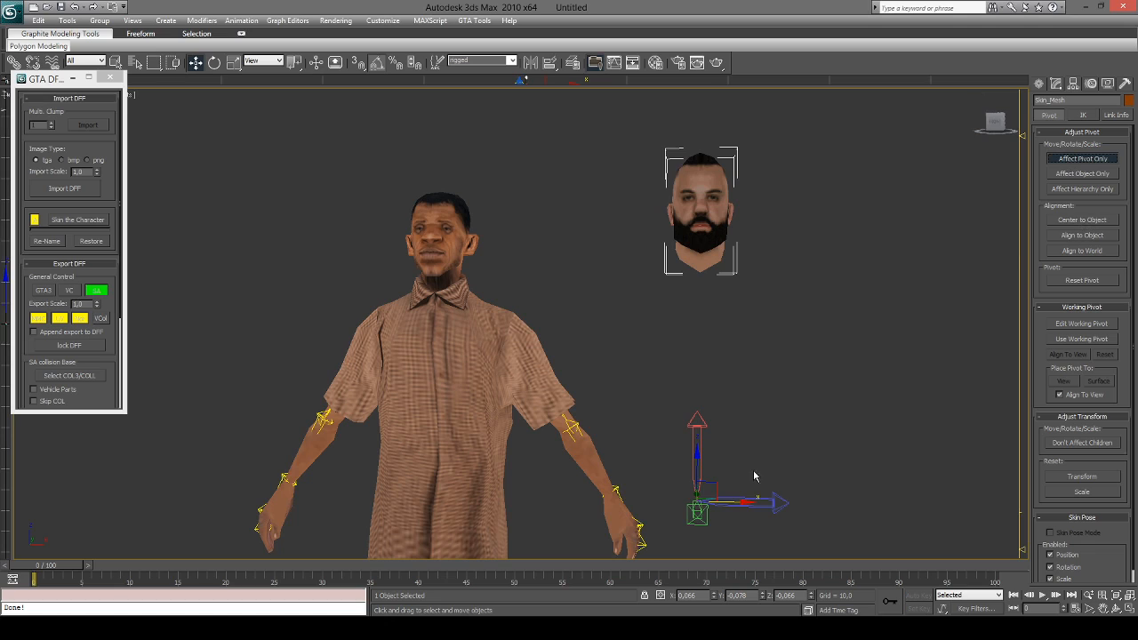
left_click(1092, 222)
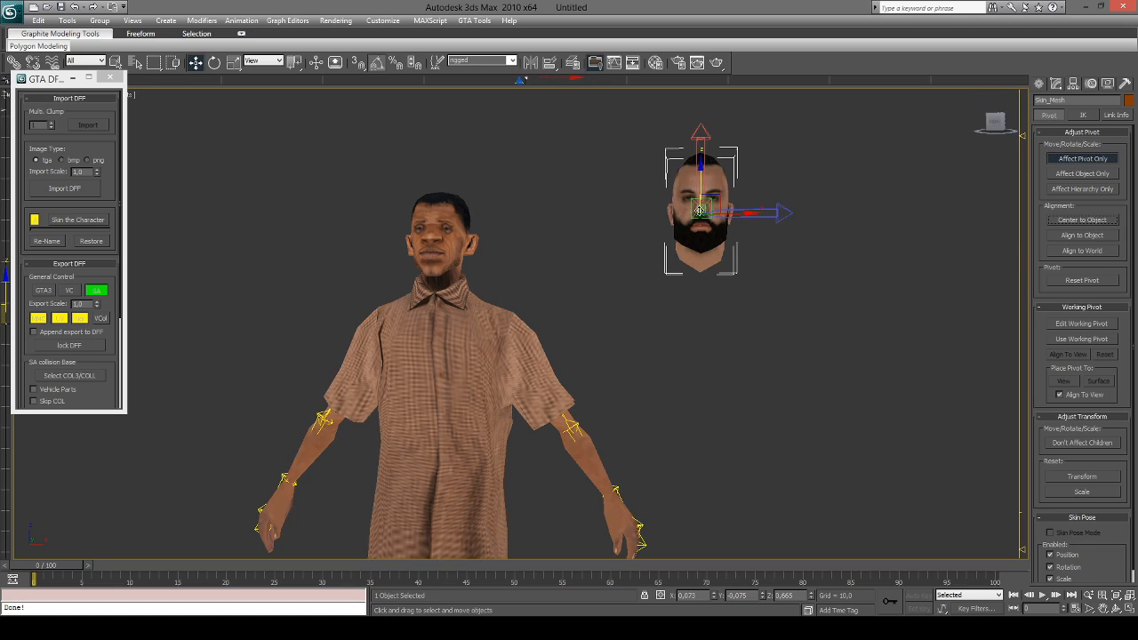
left_click(1082, 158)
left_click(1056, 85)
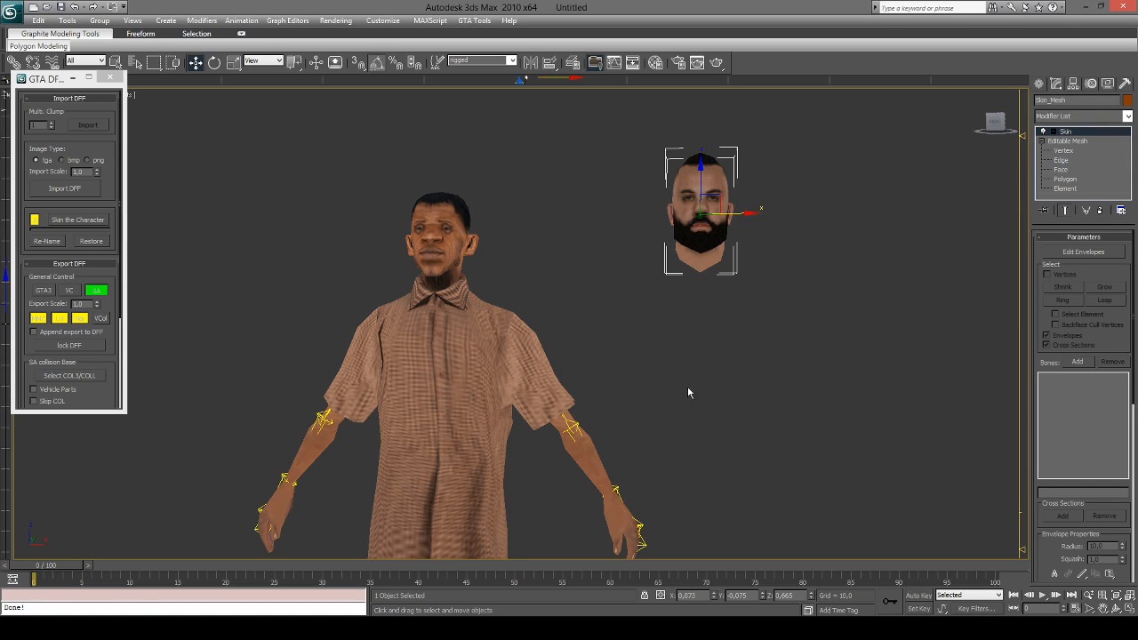
Step: Move the bearded head along the X axis to about -0.644, over the character's original head
middle_click_drag(711, 392, 690, 406)
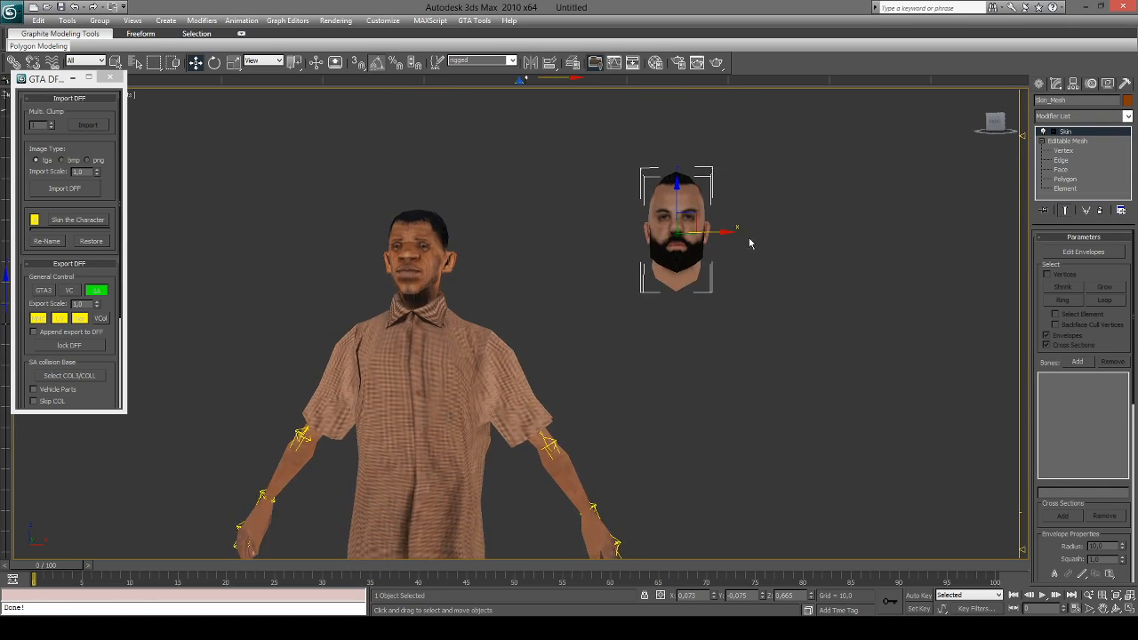
middle_click_drag(750, 238, 915, 274)
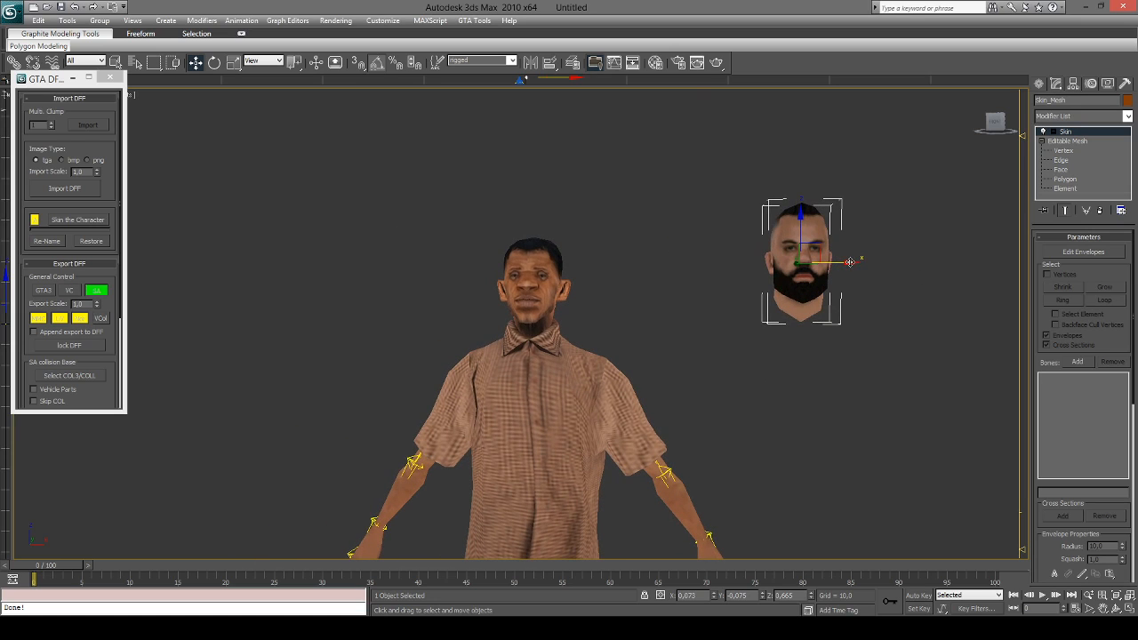
left_click_drag(850, 262, 573, 266)
scroll(709, 287, "up", 3)
middle_click_drag(811, 281, 847, 259)
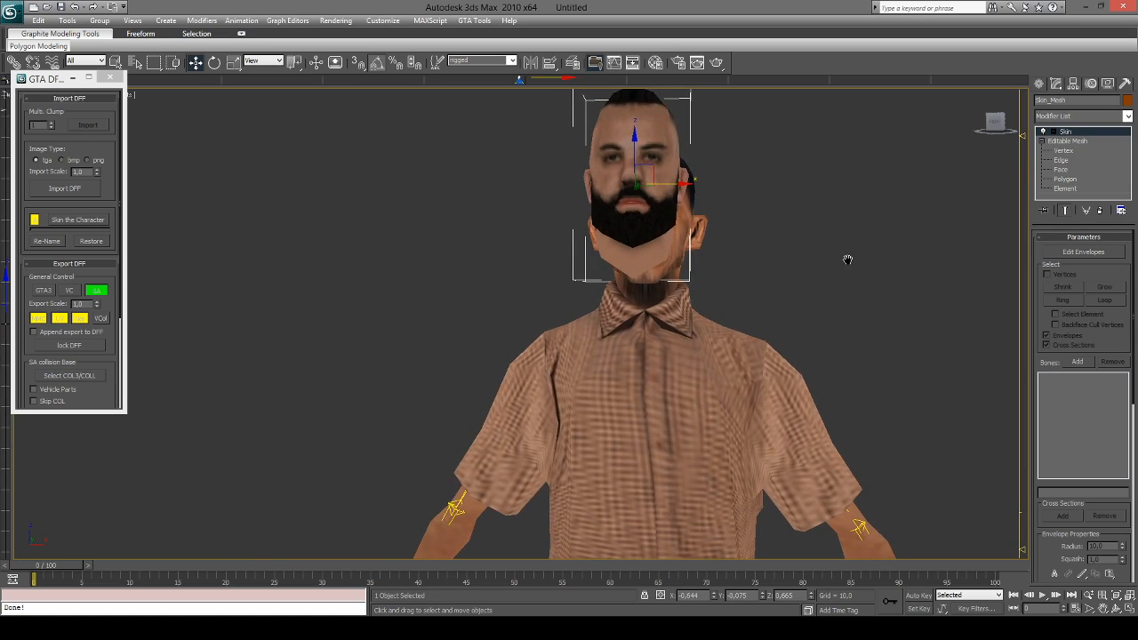
scroll(612, 92, "down", 3)
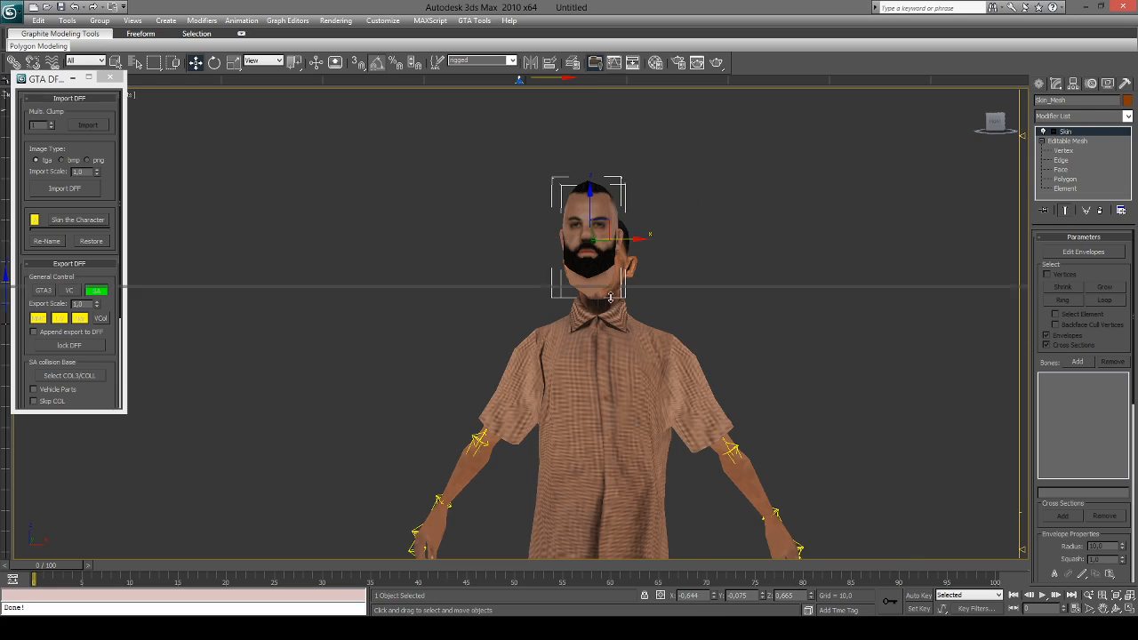
Step: Enlarge the wireframe front viewport and align the bearded head with the original head at about X -0.628, Z 0.597
left_click_drag(611, 298, 607, 483)
right_click(672, 214)
scroll(672, 214, "up", 6)
scroll(632, 318, "up", 3)
middle_click_drag(629, 254, 615, 317)
scroll(678, 350, "up", 2)
scroll(613, 303, "up", 1)
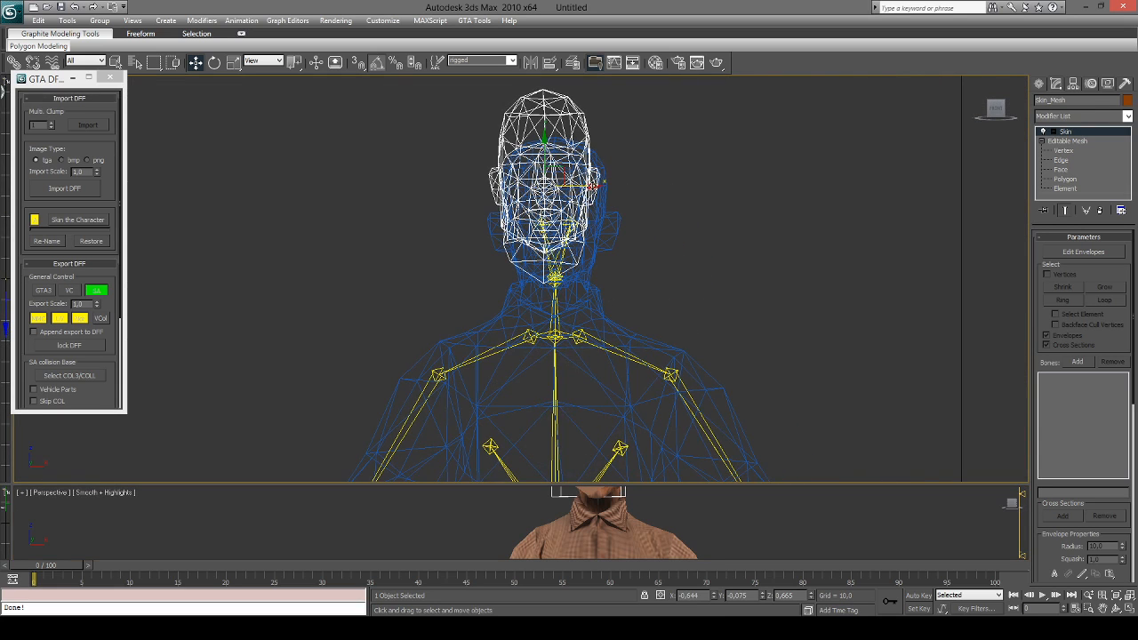
left_click_drag(592, 186, 603, 249)
left_click_drag(554, 180, 556, 181)
left_click_drag(603, 232, 604, 231)
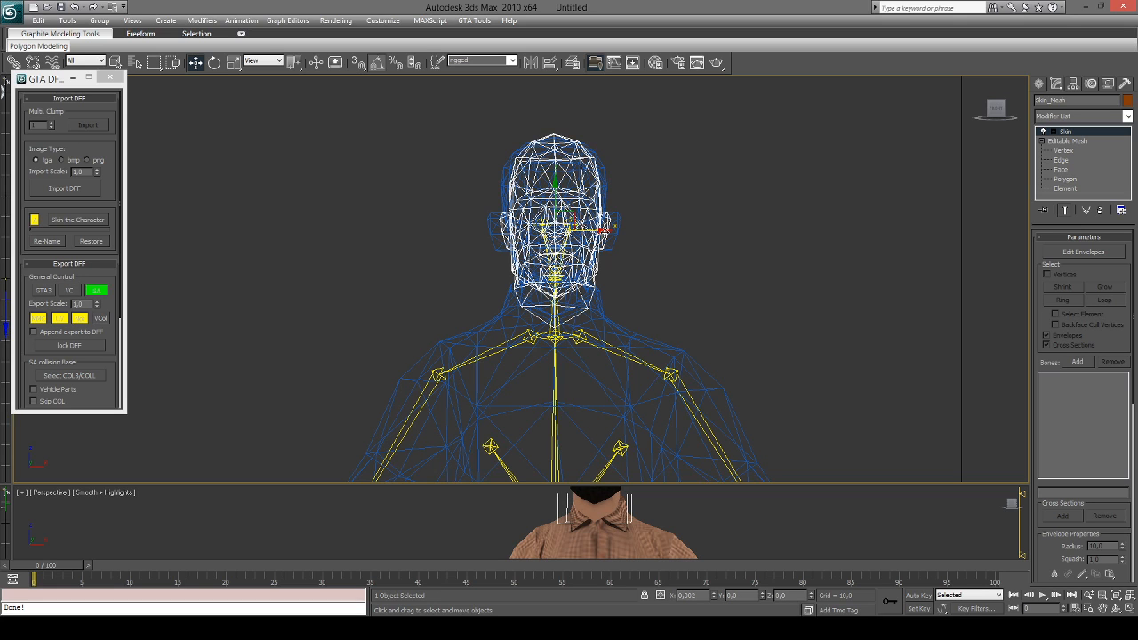
left_click_drag(604, 231, 605, 231)
middle_click_drag(713, 259, 693, 166)
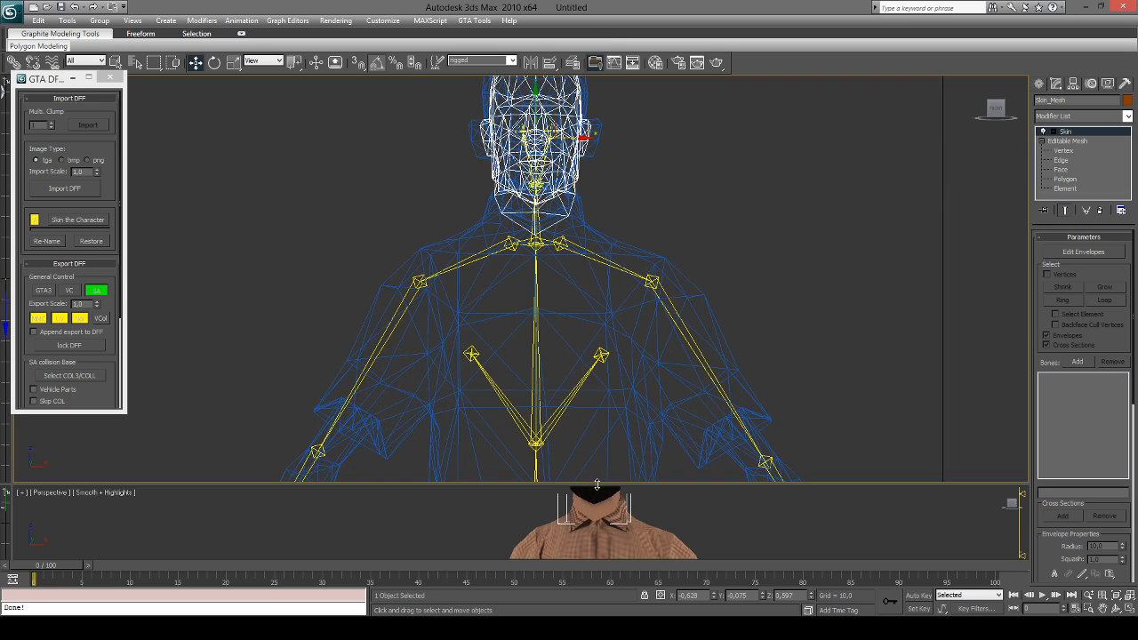
Step: Enlarge the Perspective viewport and, from the side, move the bearded head back along Y to about 0.044
left_click_drag(596, 484, 602, 87)
scroll(724, 329, "up", 2)
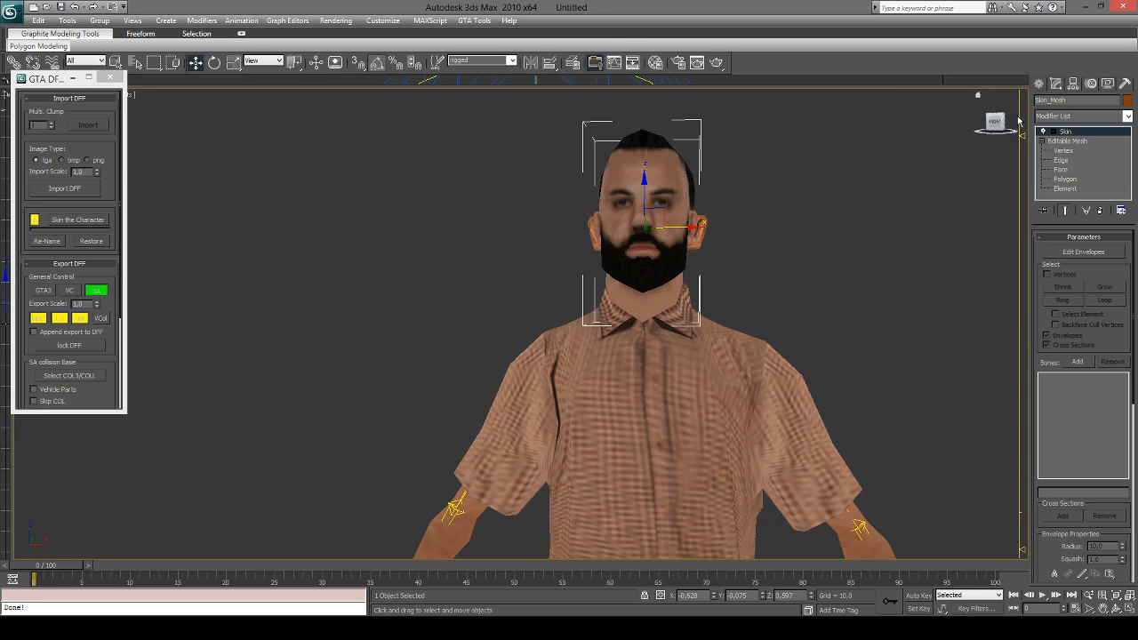
left_click_drag(996, 124, 828, 181)
middle_click_drag(828, 180, 953, 160)
scroll(967, 140, "down", 4)
scroll(995, 126, "up", 2)
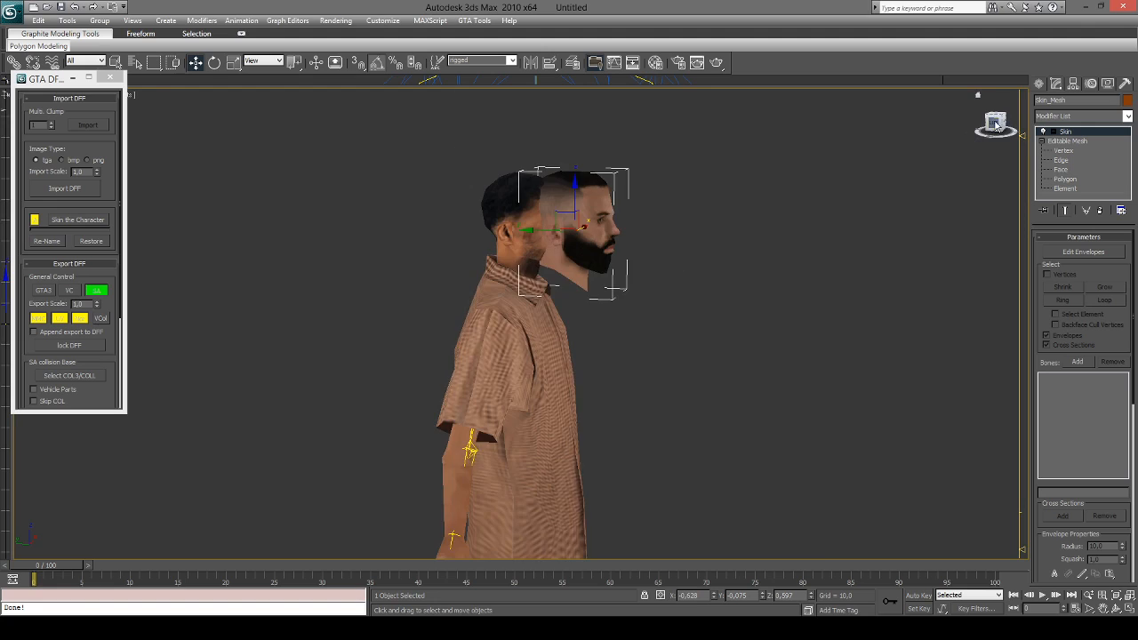
left_click(995, 123)
left_click_drag(503, 246, 456, 256)
middle_click_drag(697, 239, 749, 229)
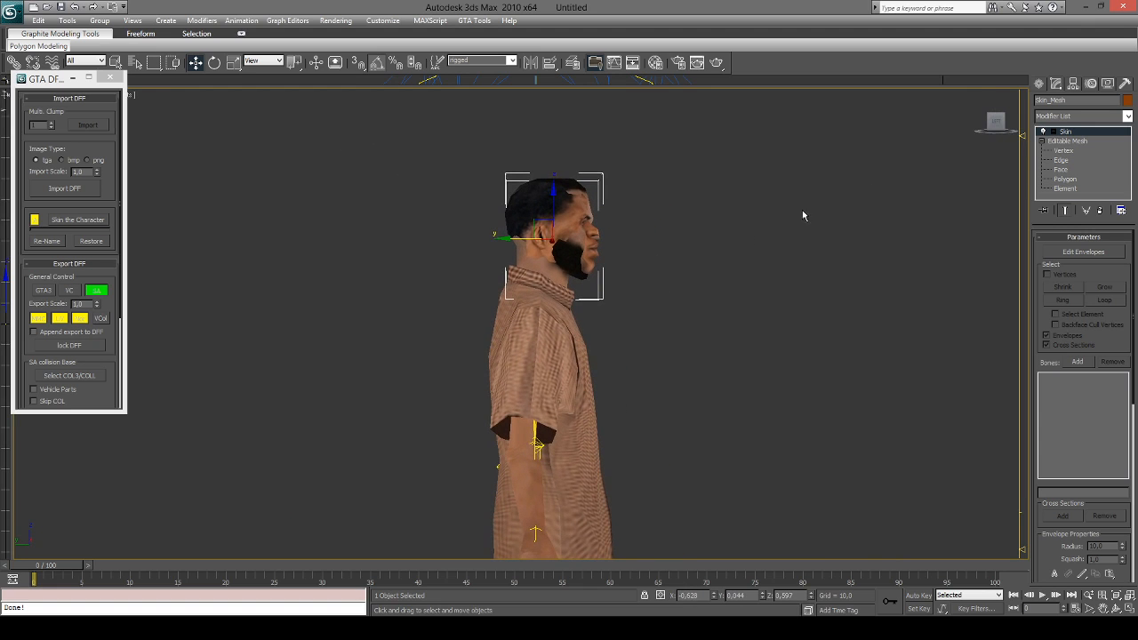
Step: Raise the bearded head straight up along the Z axis to about 0.94, clear of the original head
left_click(1000, 125)
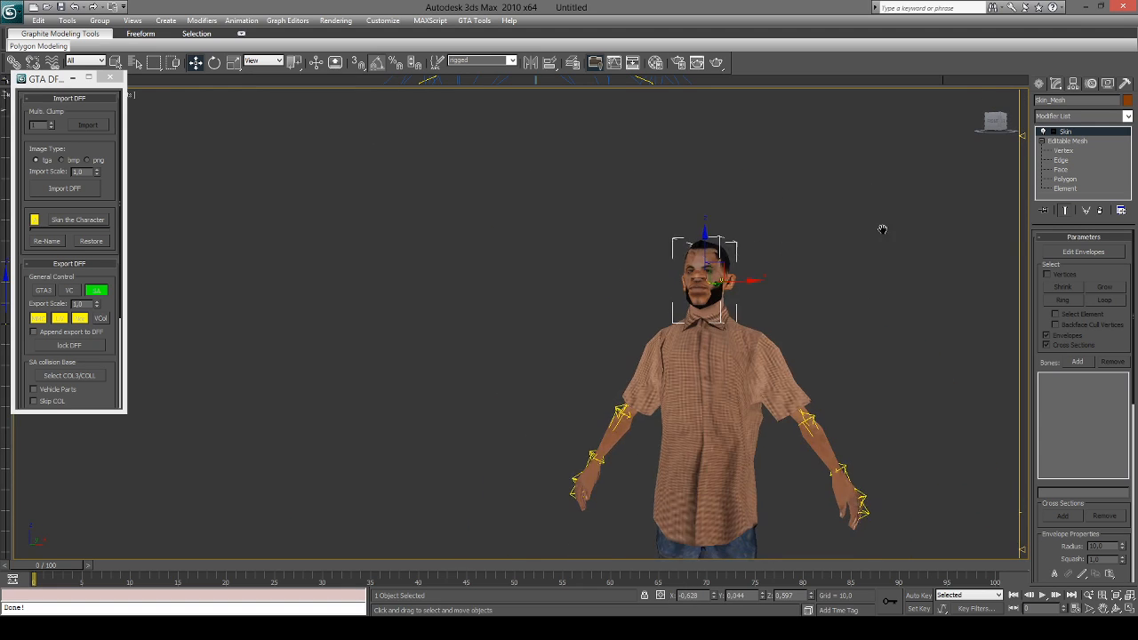
middle_click_drag(831, 241, 666, 365)
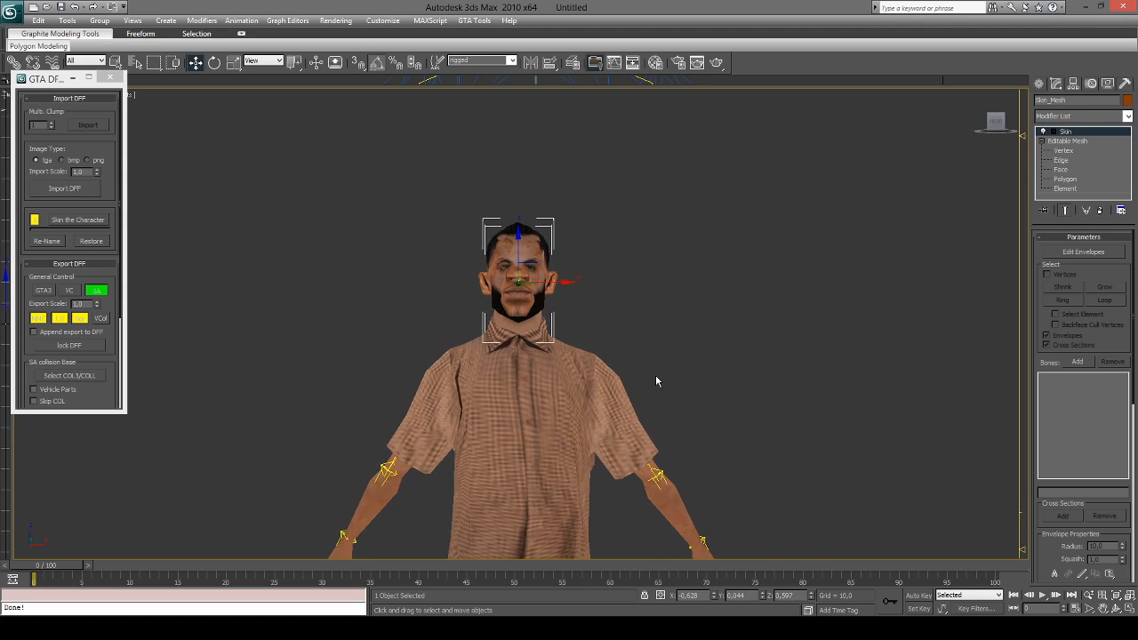
scroll(696, 300, "up", 2)
middle_click_drag(696, 299, 700, 324)
left_click_drag(556, 237, 544, 124)
scroll(694, 362, "down", 2)
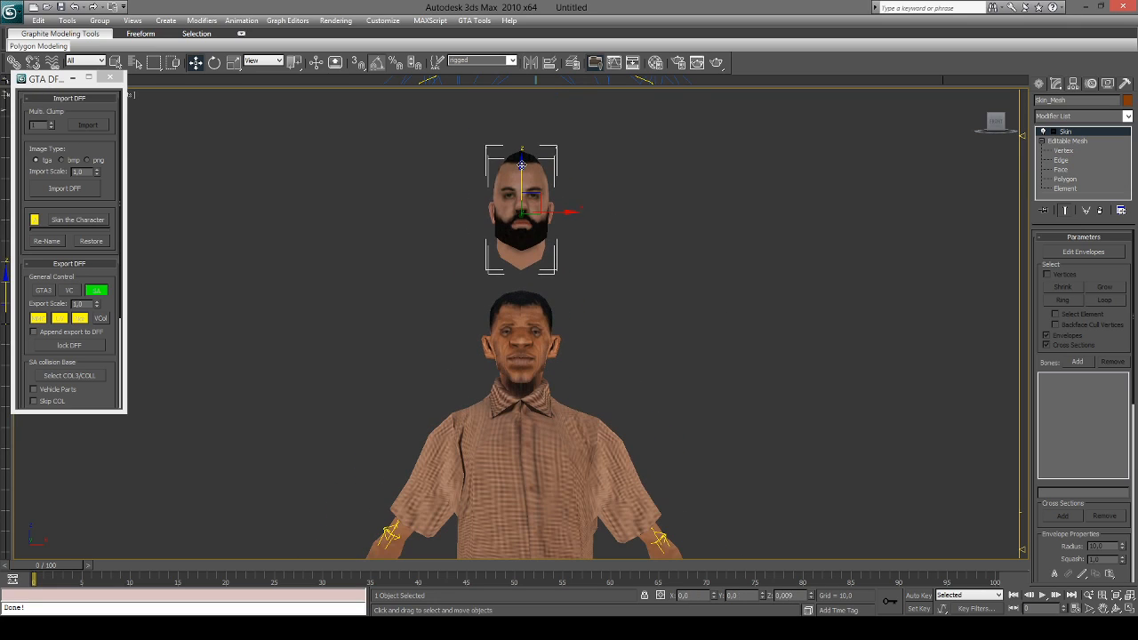
scroll(780, 283, "up", 2)
scroll(819, 235, "down", 2)
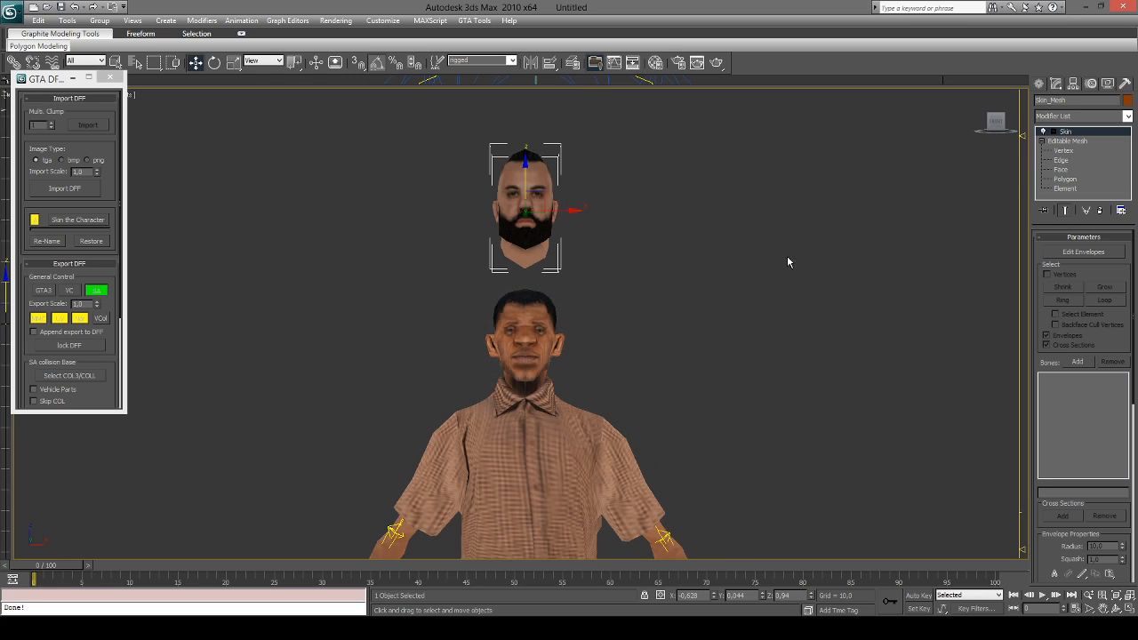
left_click(1064, 150)
left_click_drag(801, 213, 768, 279)
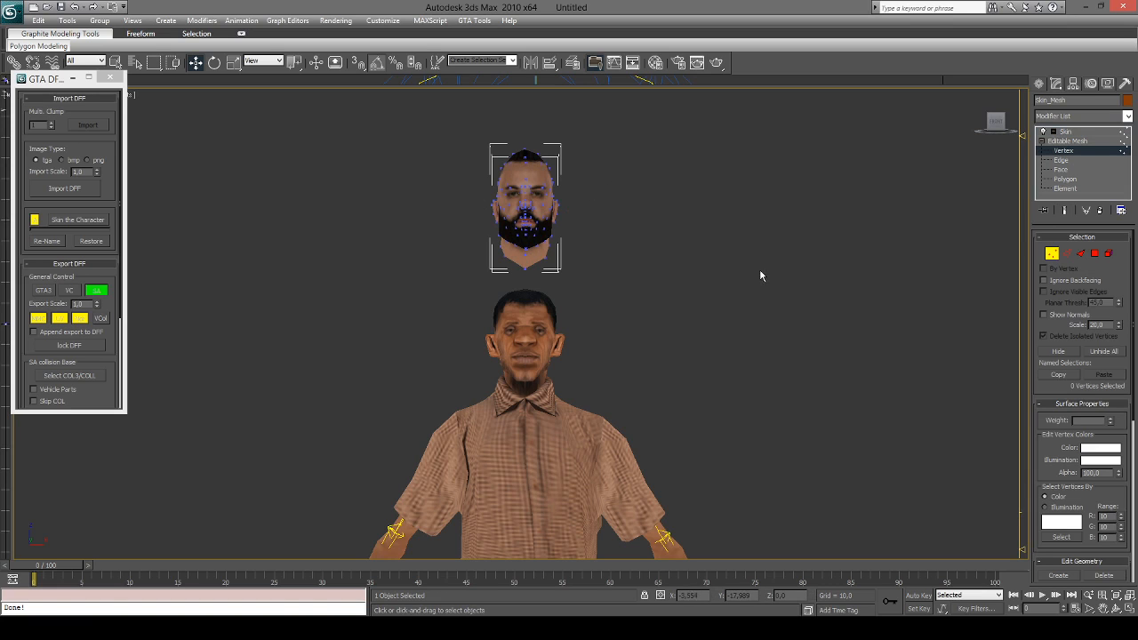
left_click(1076, 142)
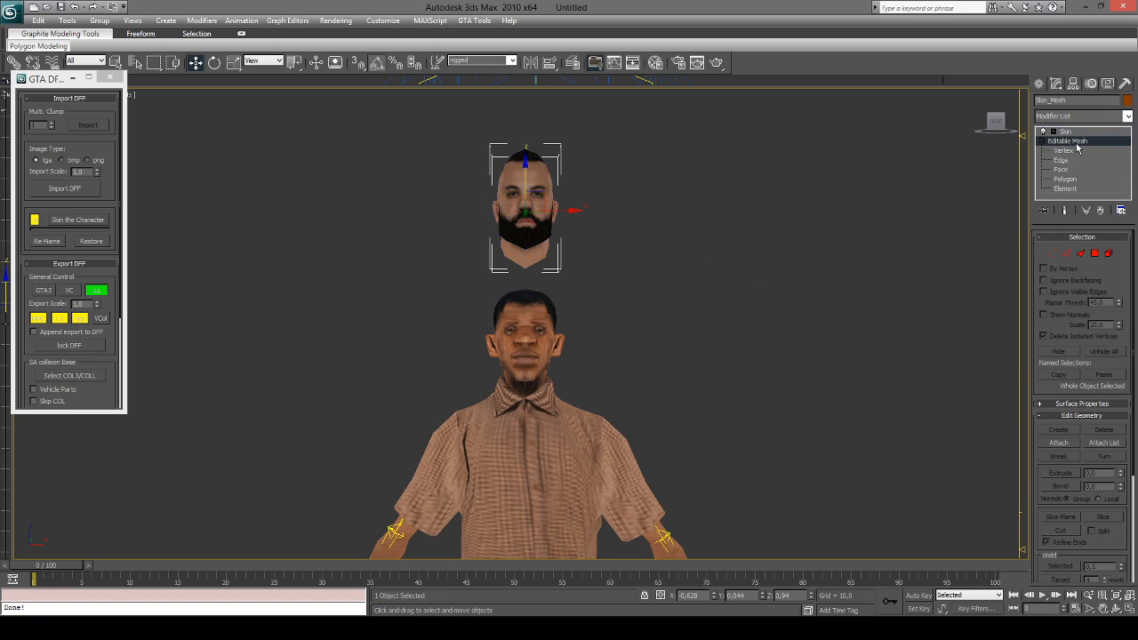
Step: Select the character's body mesh and edit its Editable Mesh at vertex level, keeping the original head's vertices selected
left_click(562, 418)
scroll(803, 361, "down", 3)
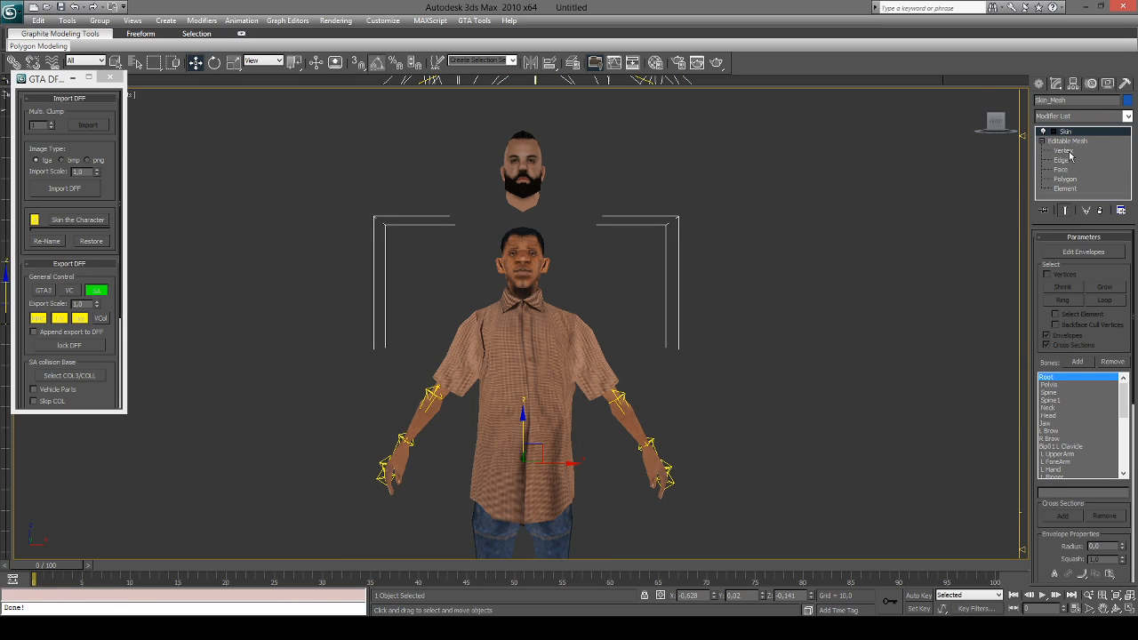
left_click(1070, 153)
left_click_drag(994, 125, 999, 123)
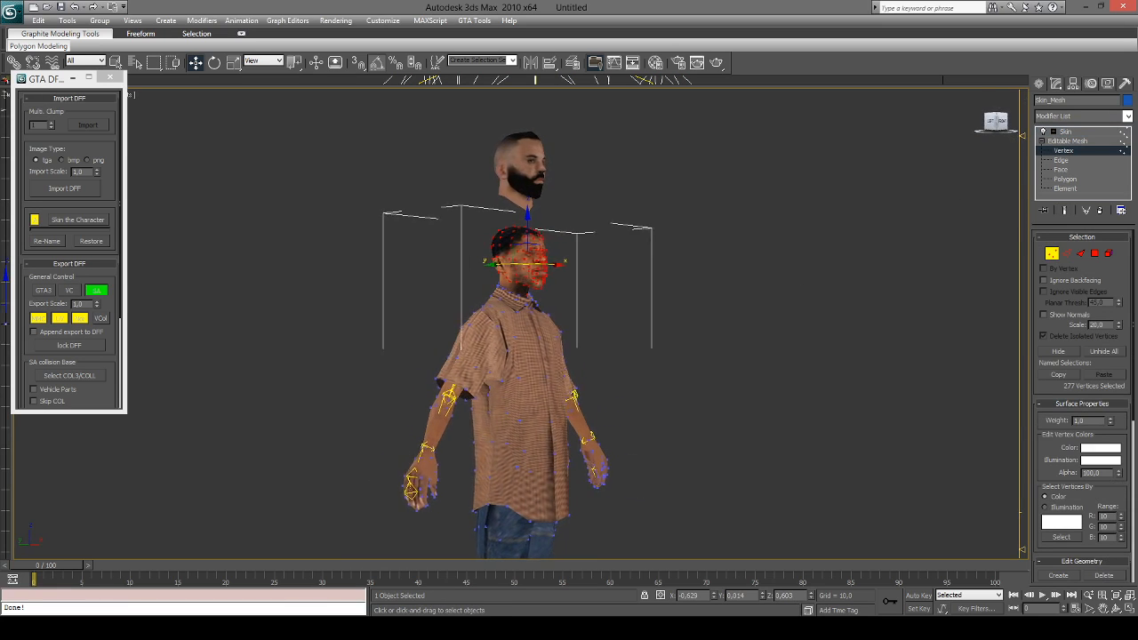
left_click(996, 125)
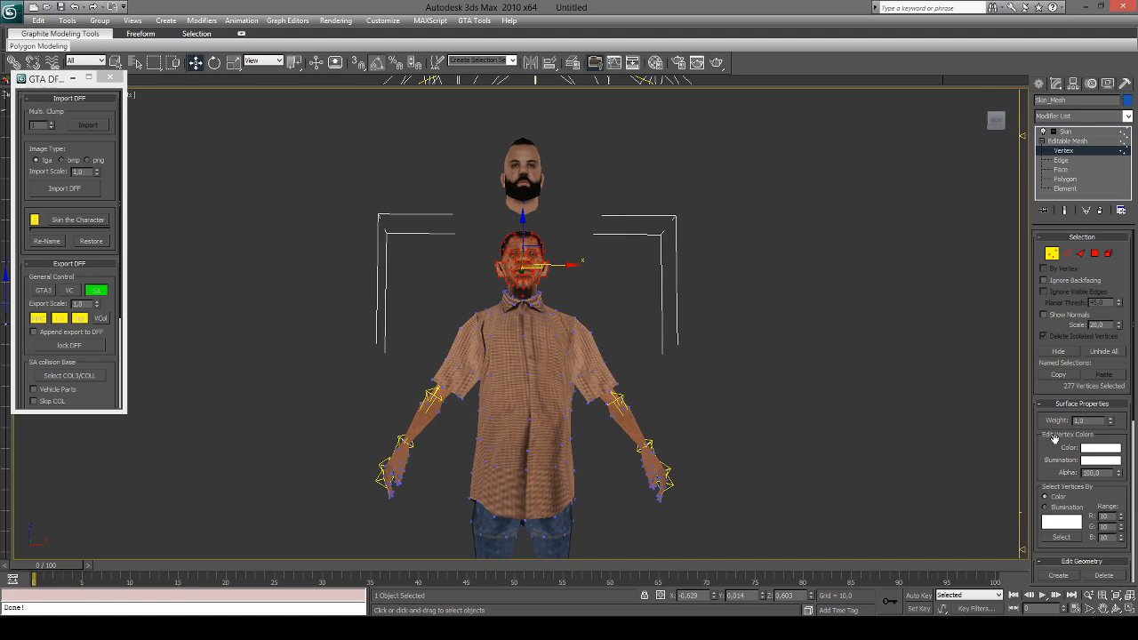
Step: Attach the bearded head to the body mesh, matching material IDs to material, and delete the original head's selected vertices
scroll(1051, 452, "down", 5)
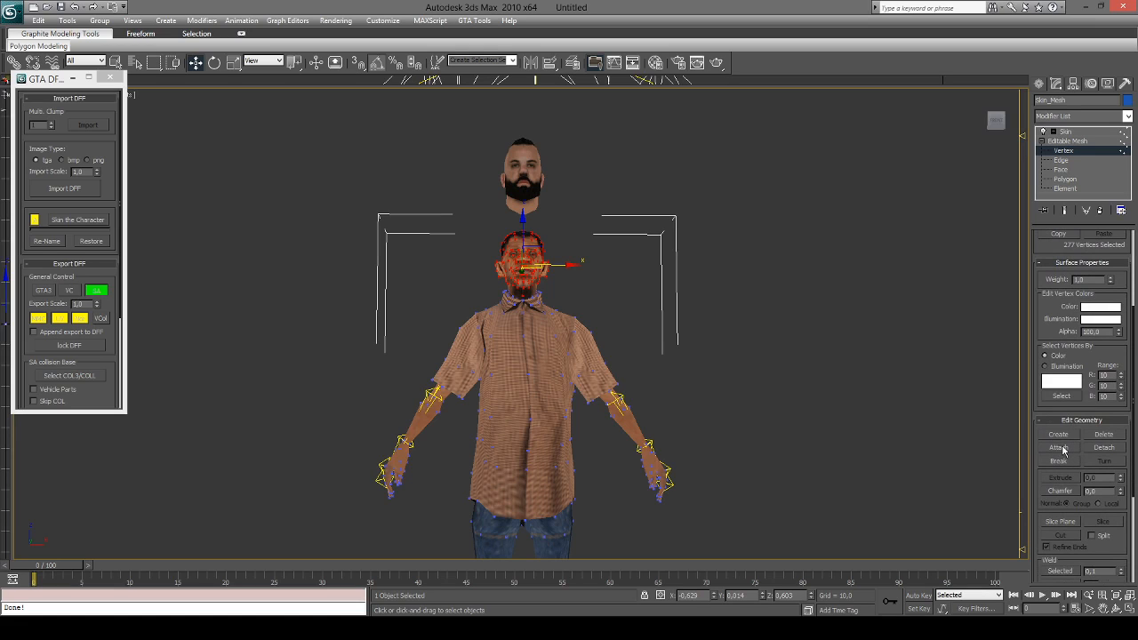
left_click(1059, 447)
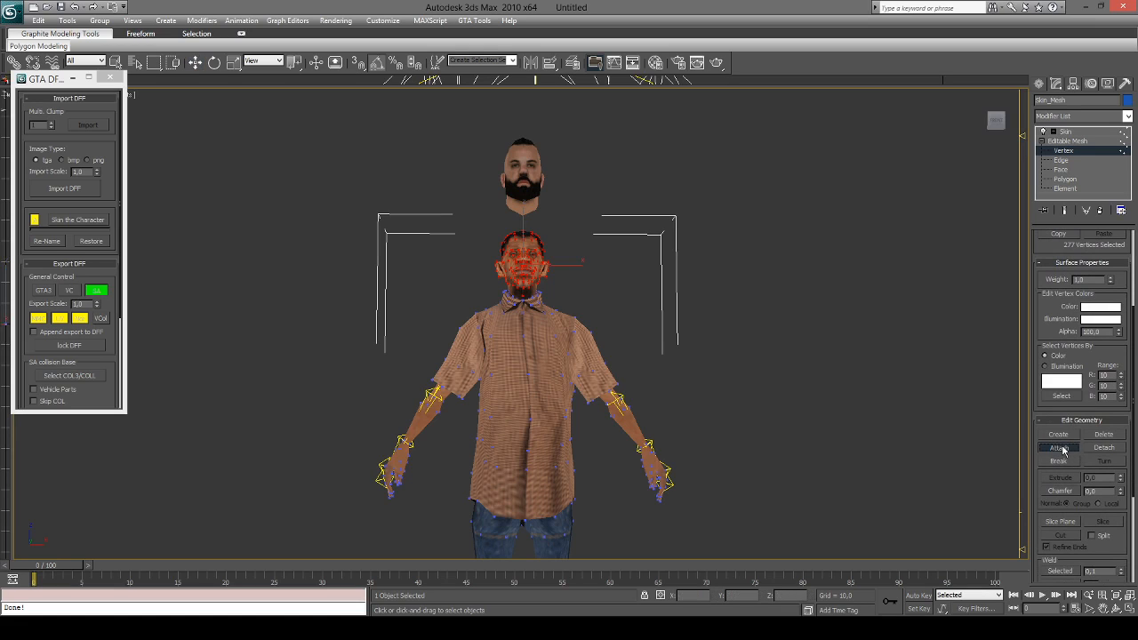
left_click(528, 169)
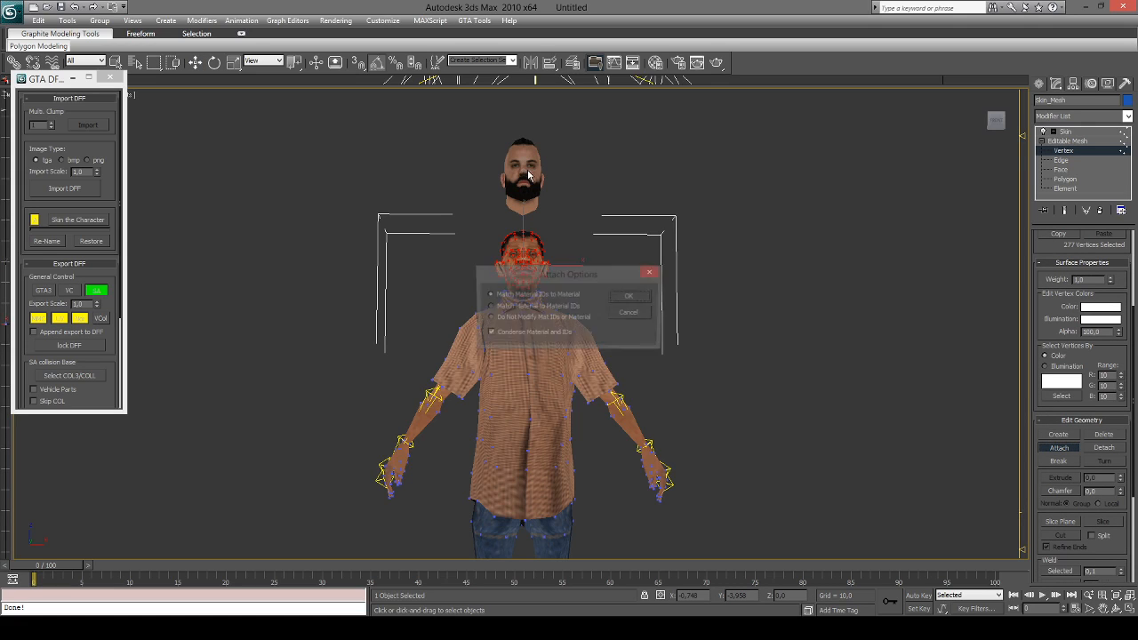
left_click(629, 296)
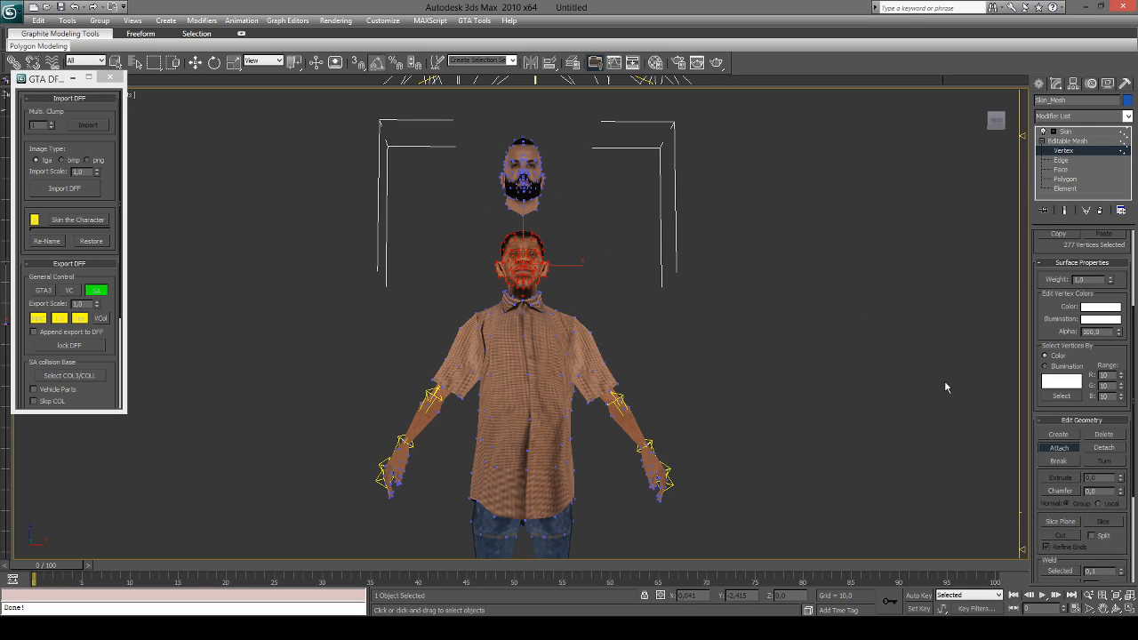
key("Delete")
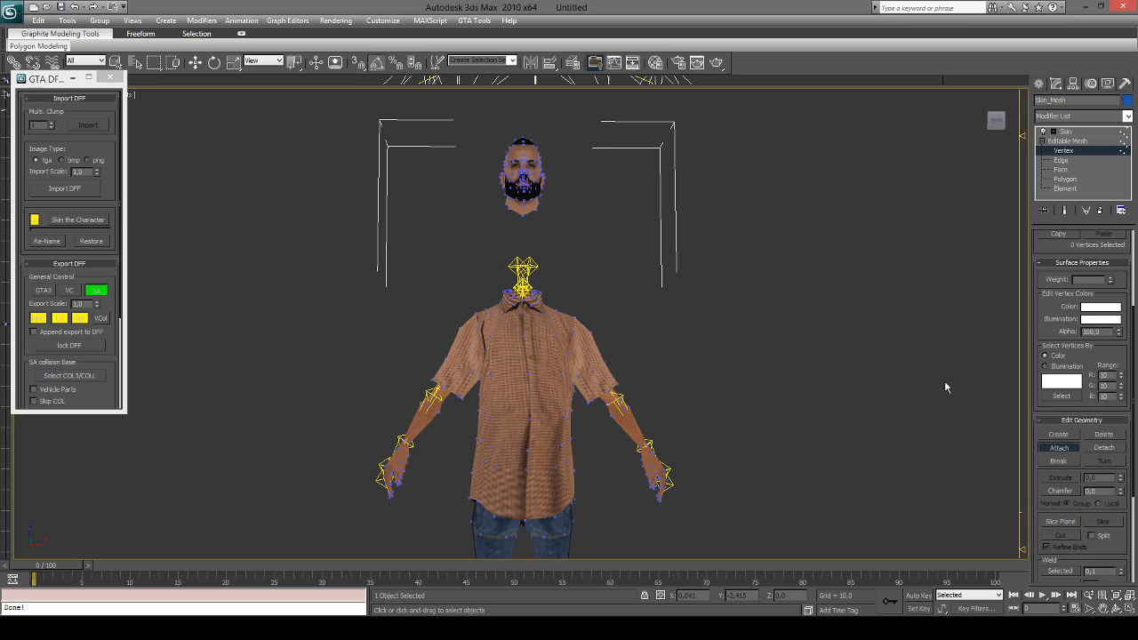
left_click(1062, 450)
Step: Show edged faces on the model and select the vertices at the lowest front point of the bearded head's neck
scroll(948, 450, "up", 1)
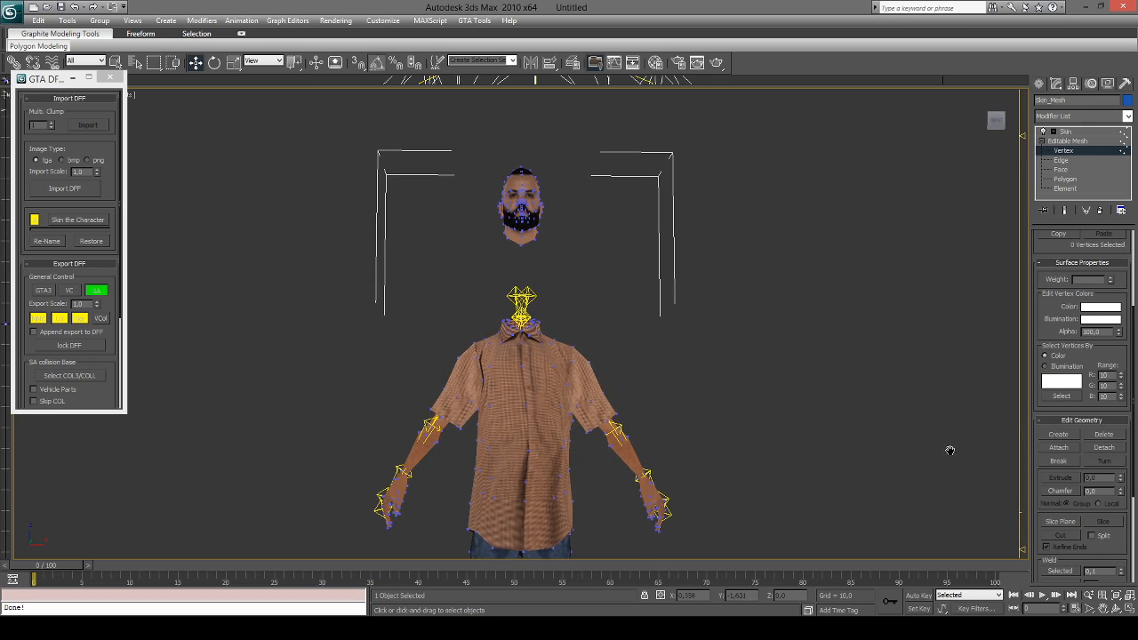
scroll(655, 264, "up", 3)
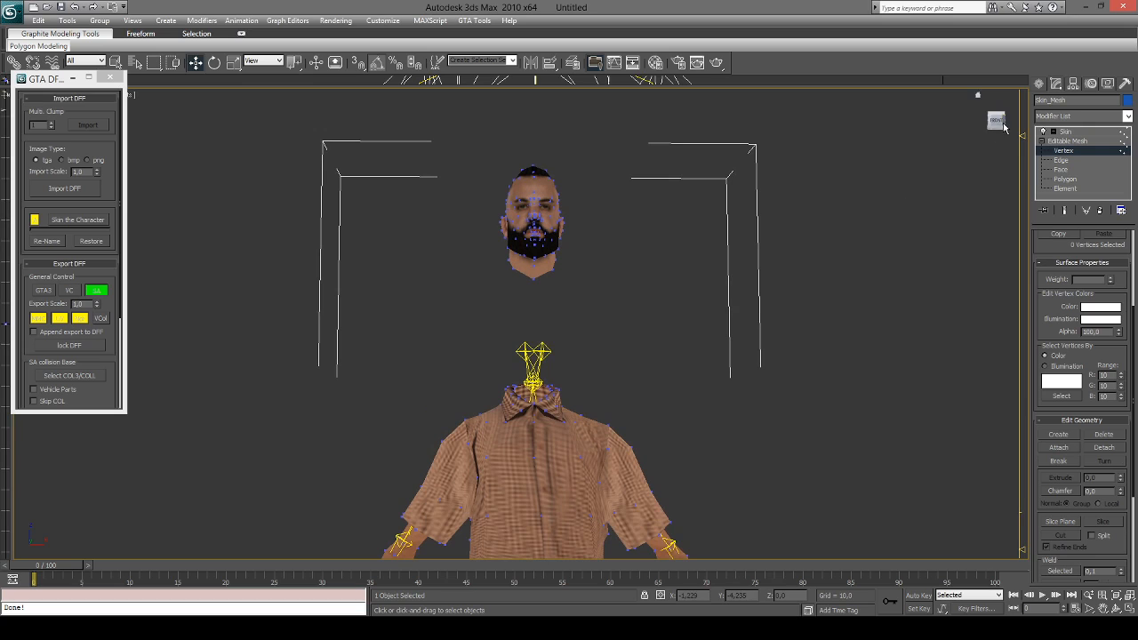
left_click_drag(409, 129, 697, 308)
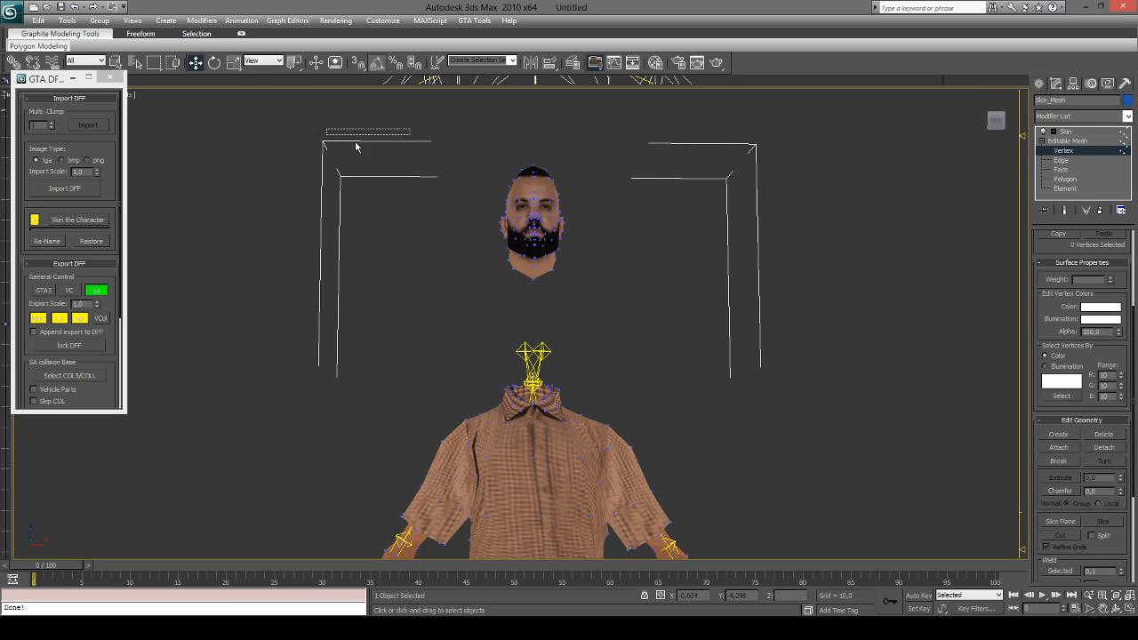
scroll(839, 246, "up", 2)
left_click(997, 124)
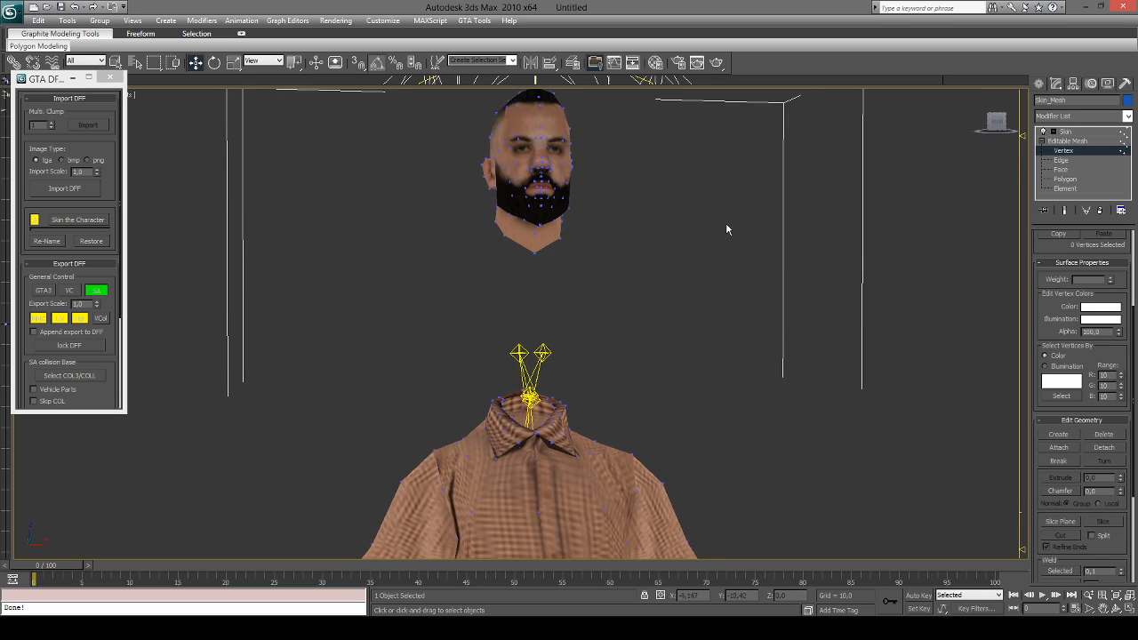
key("F4")
left_click_drag(549, 261, 548, 261)
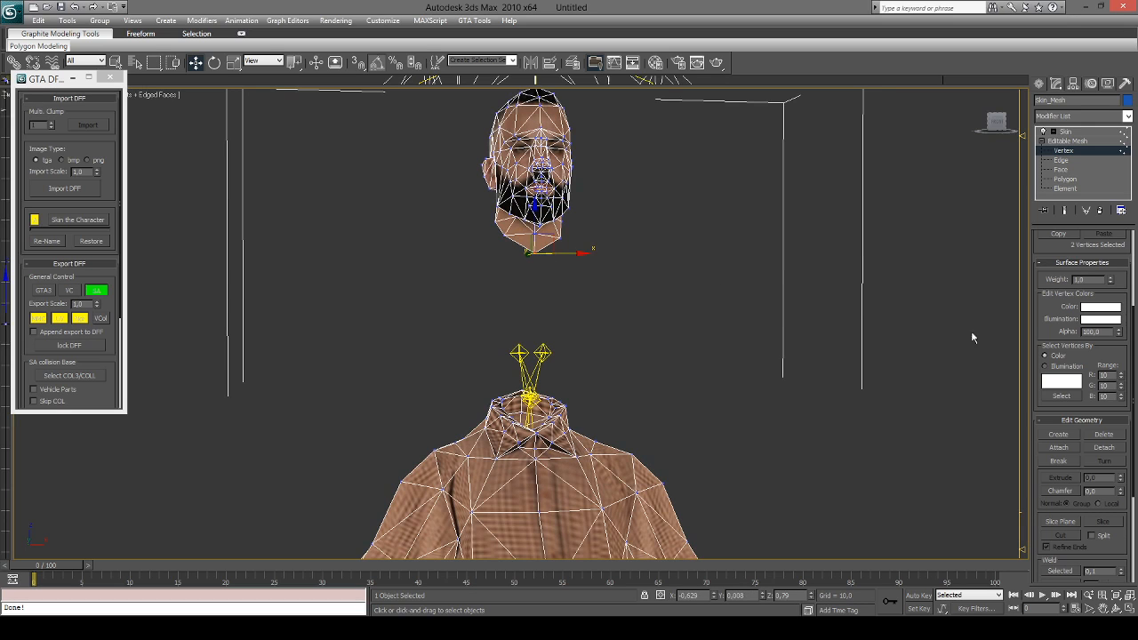
Step: Try to target-weld the neck's lowest front vertex to the front of the shirt collar, and undo the weld
left_click(990, 116)
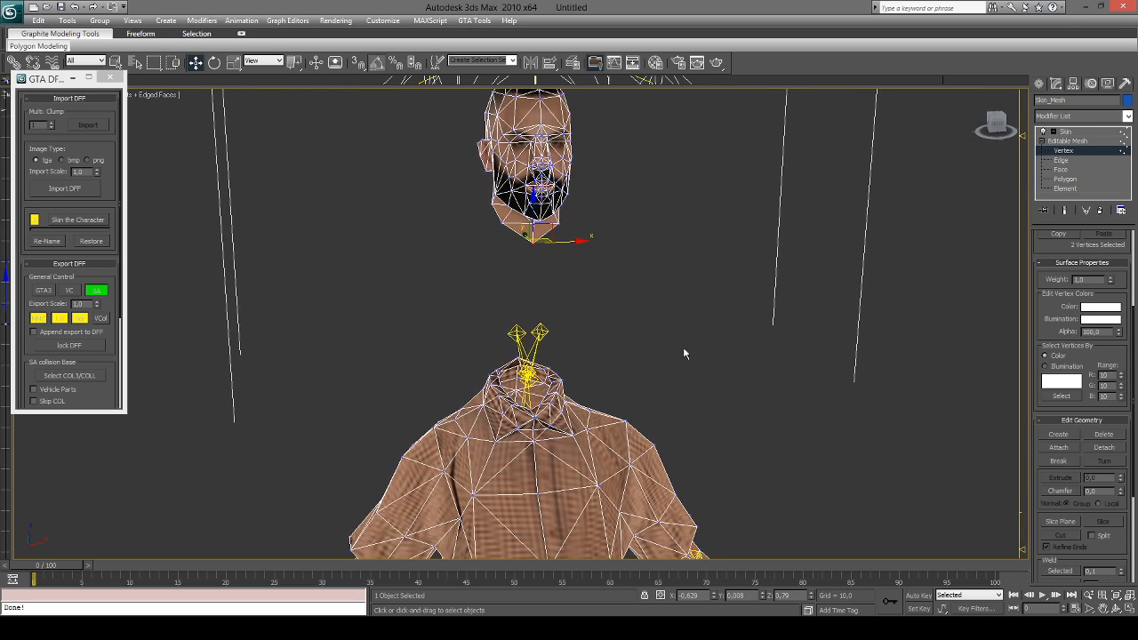
left_click_drag(1112, 550, 1099, 431)
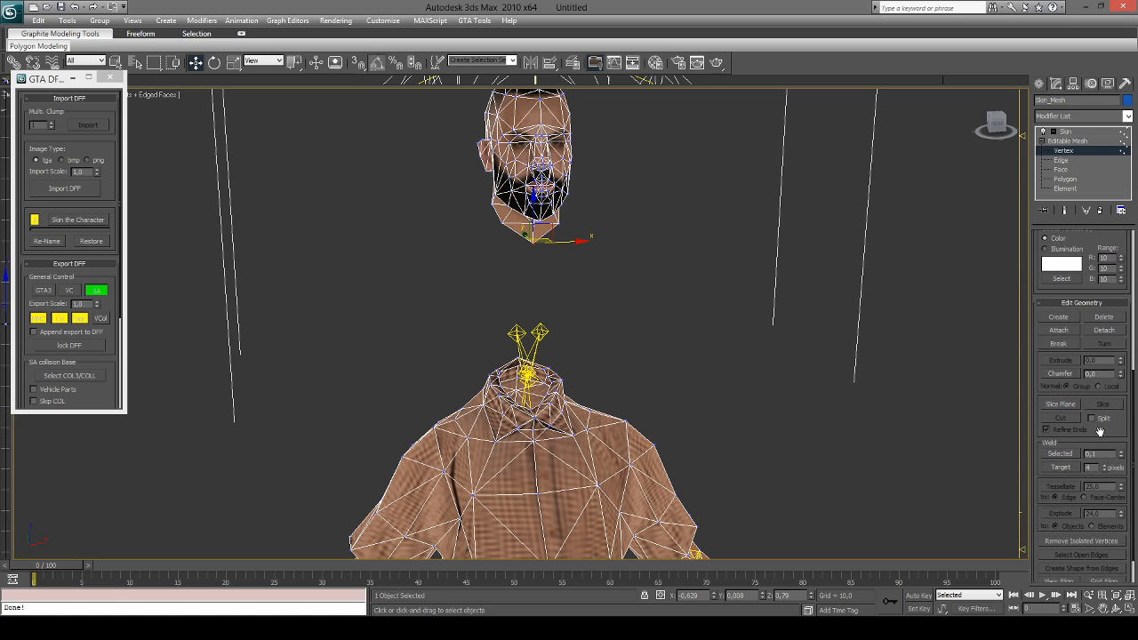
left_click(1060, 468)
scroll(789, 214, "up", 2)
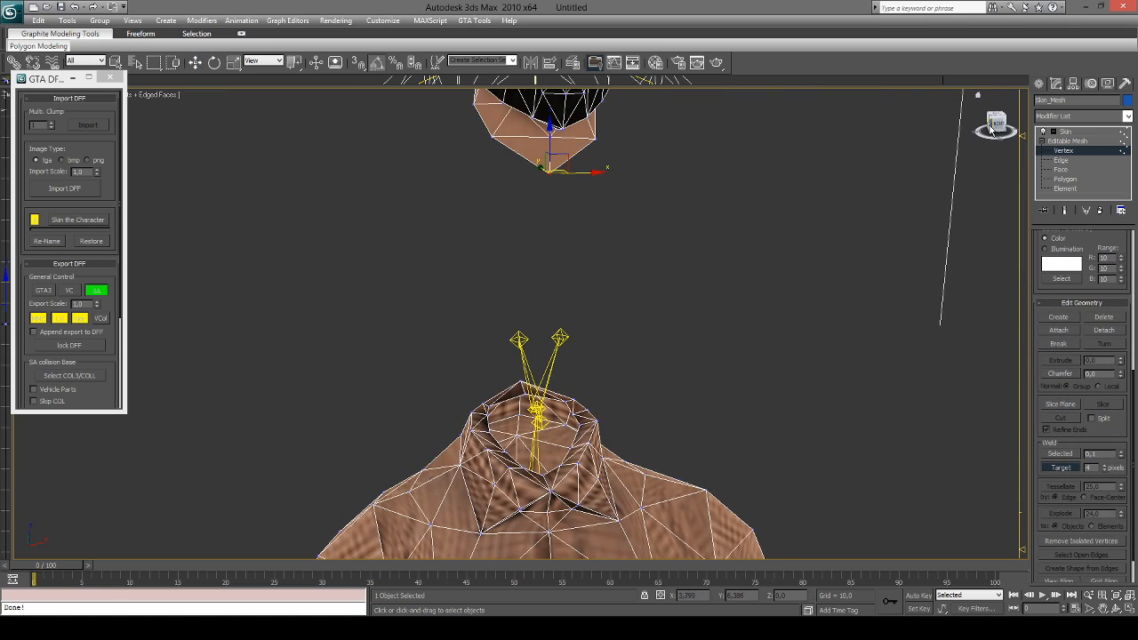
left_click_drag(989, 130, 1008, 131)
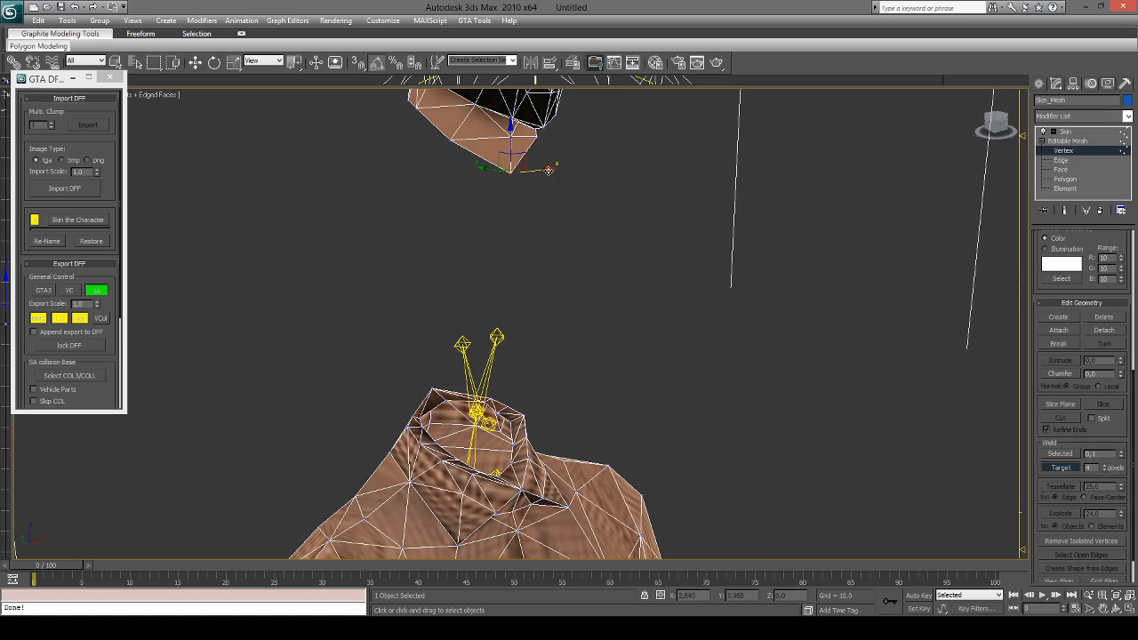
left_click_drag(548, 170, 500, 478)
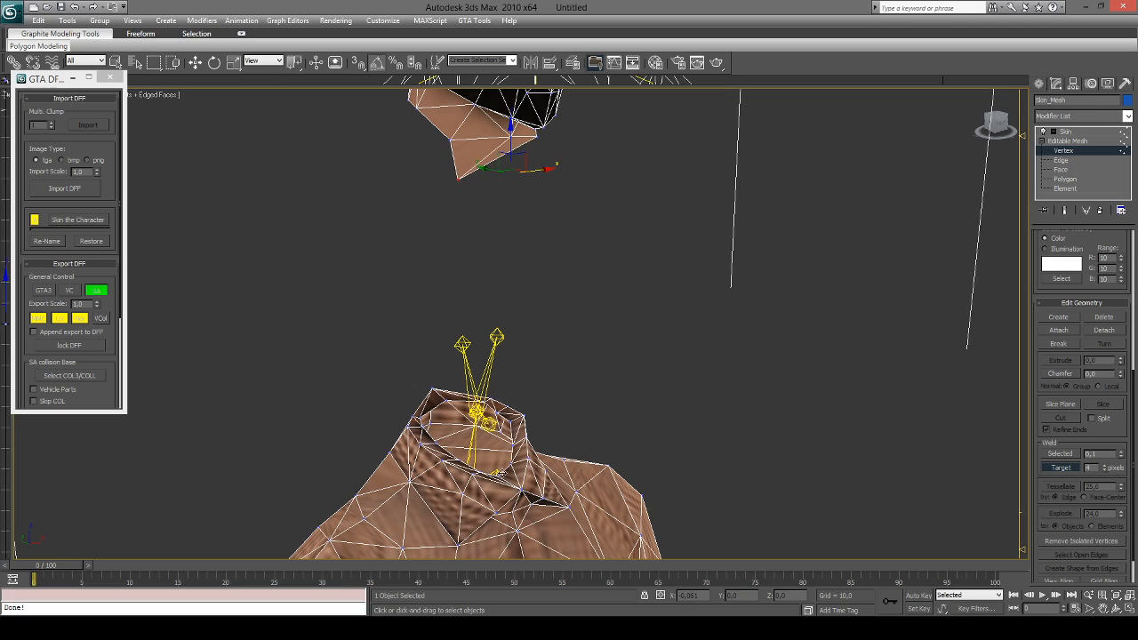
left_click_drag(493, 448, 498, 474)
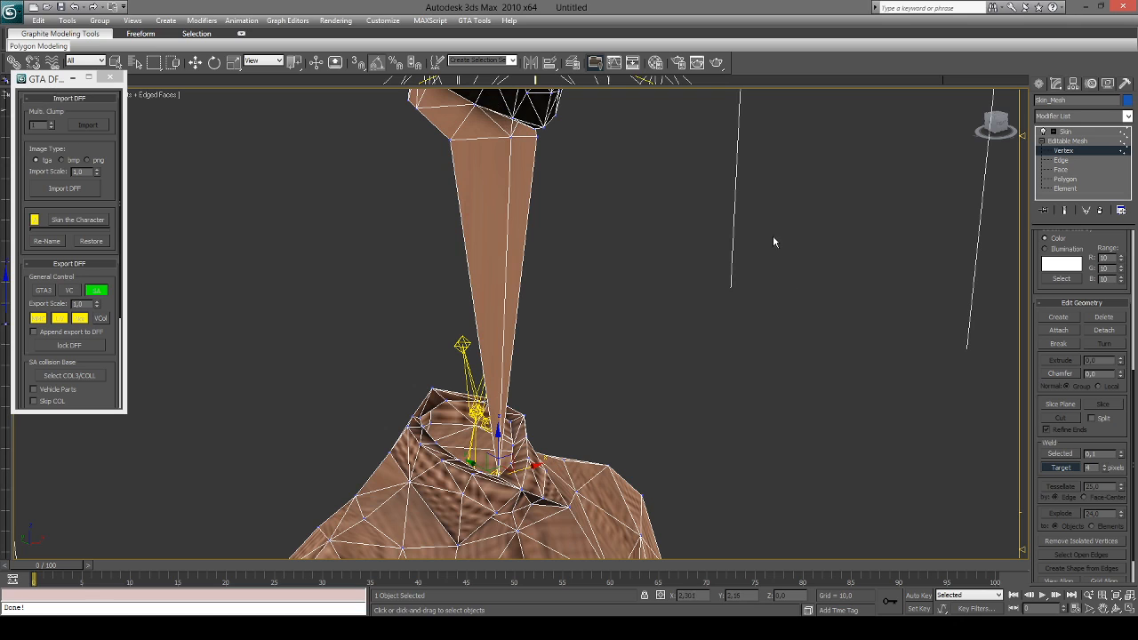
key("w")
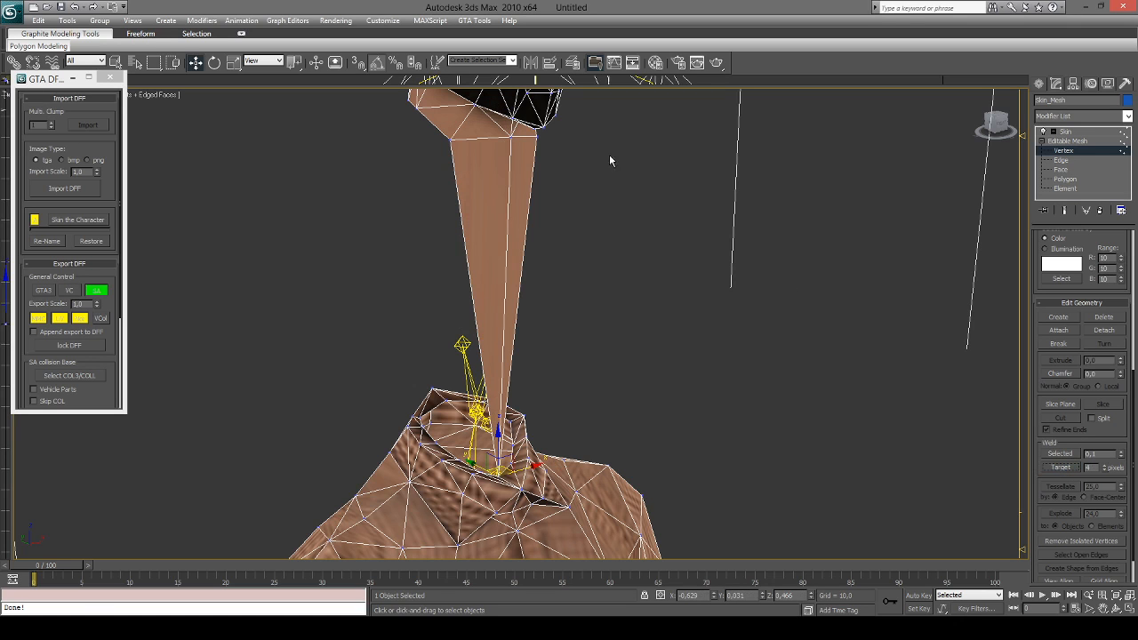
key("ctrl+z")
Step: Examine the bearded head's lower neck edge and the shirt collar opening from the front, sides and above
left_click(994, 126)
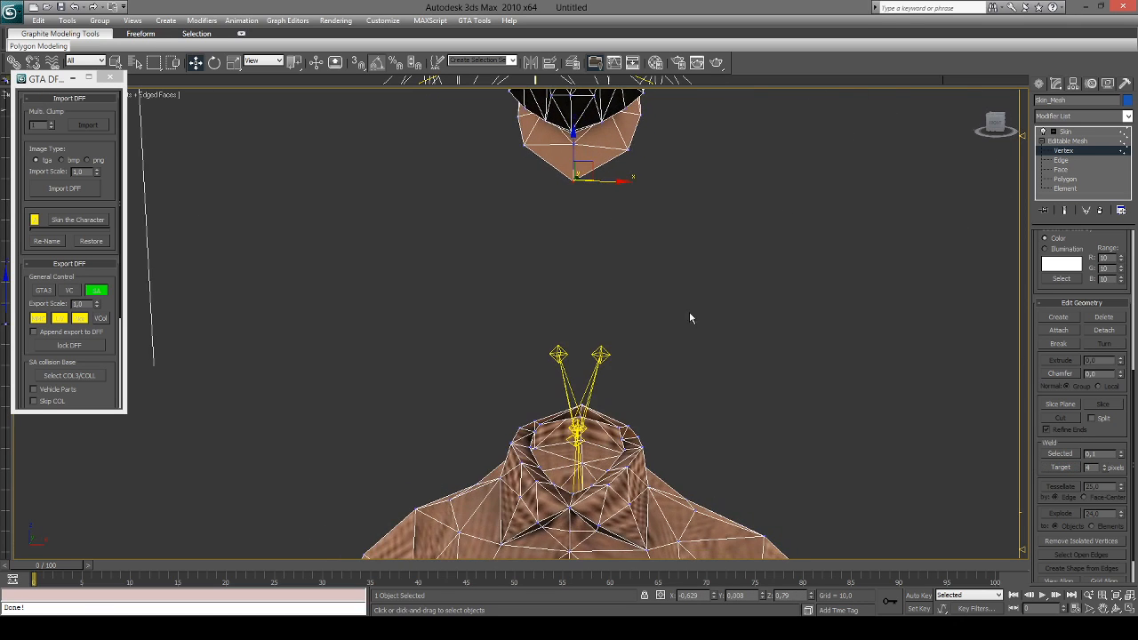
scroll(689, 318, "up", 2)
middle_click_drag(689, 317, 701, 277)
scroll(701, 276, "down", 2)
left_click(987, 124)
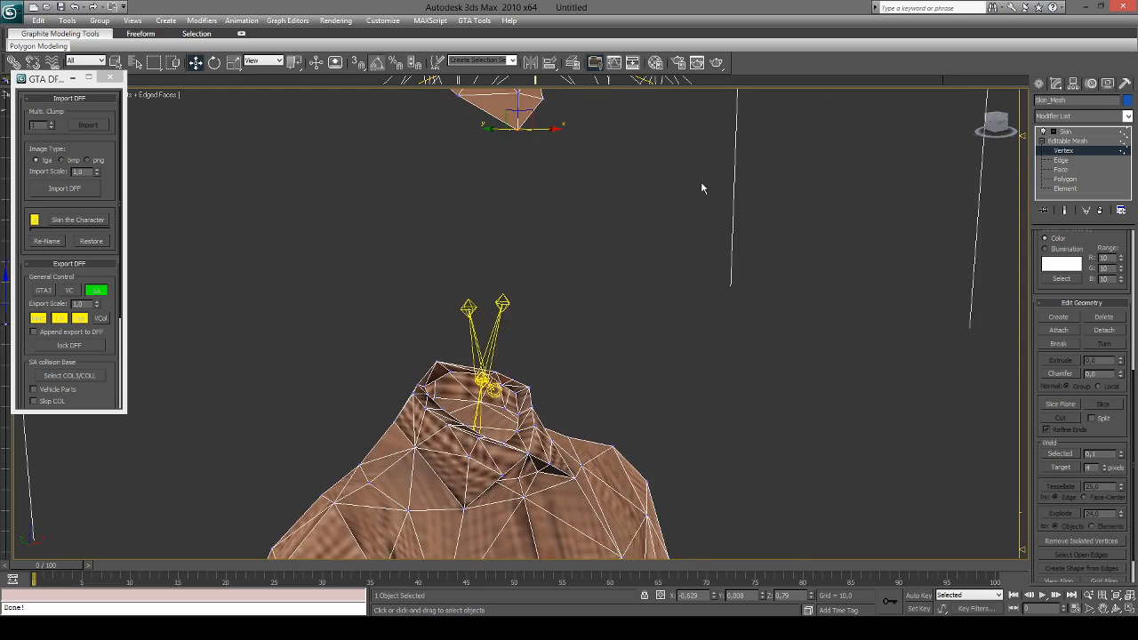
middle_click_drag(701, 188, 528, 352)
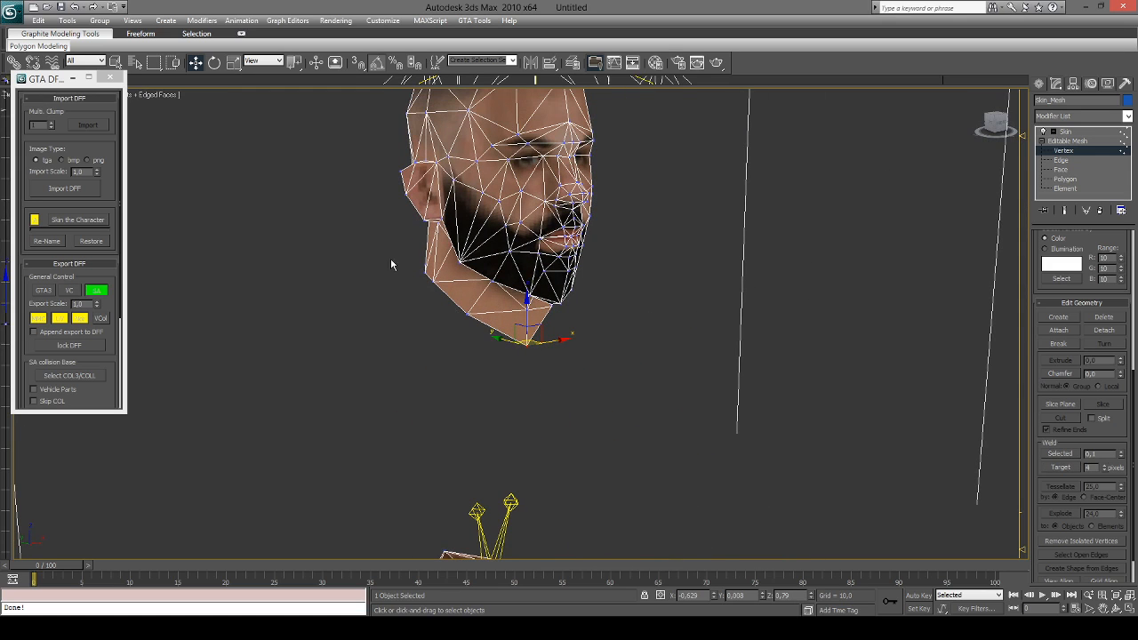
middle_click_drag(715, 403, 810, 276)
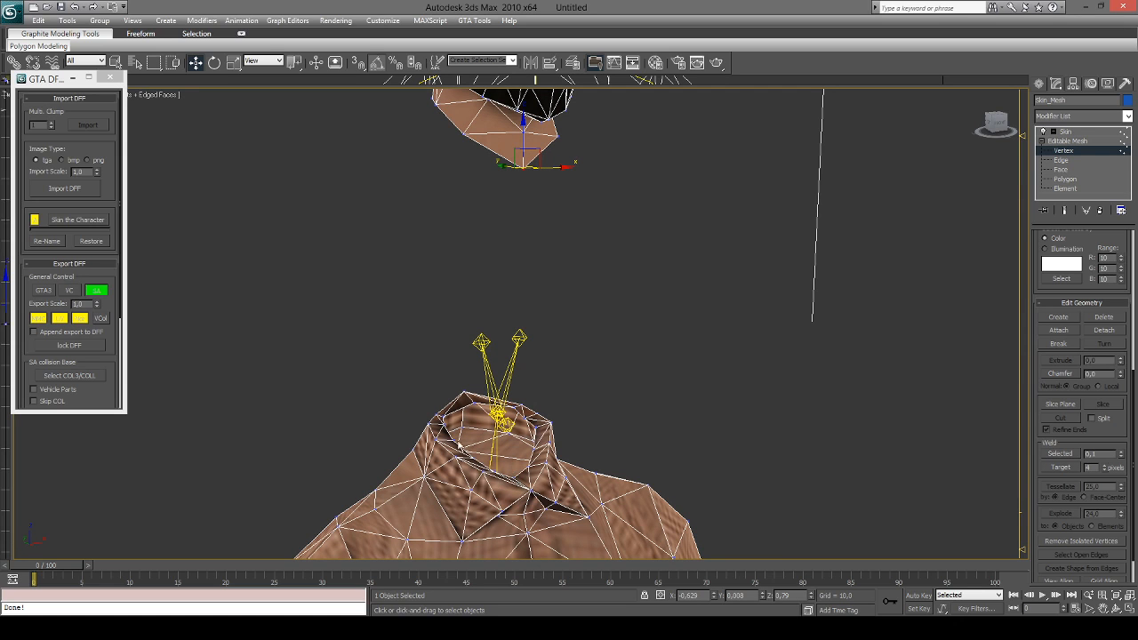
middle_click_drag(721, 260, 727, 277)
middle_click_drag(719, 191, 721, 276)
left_click(721, 275)
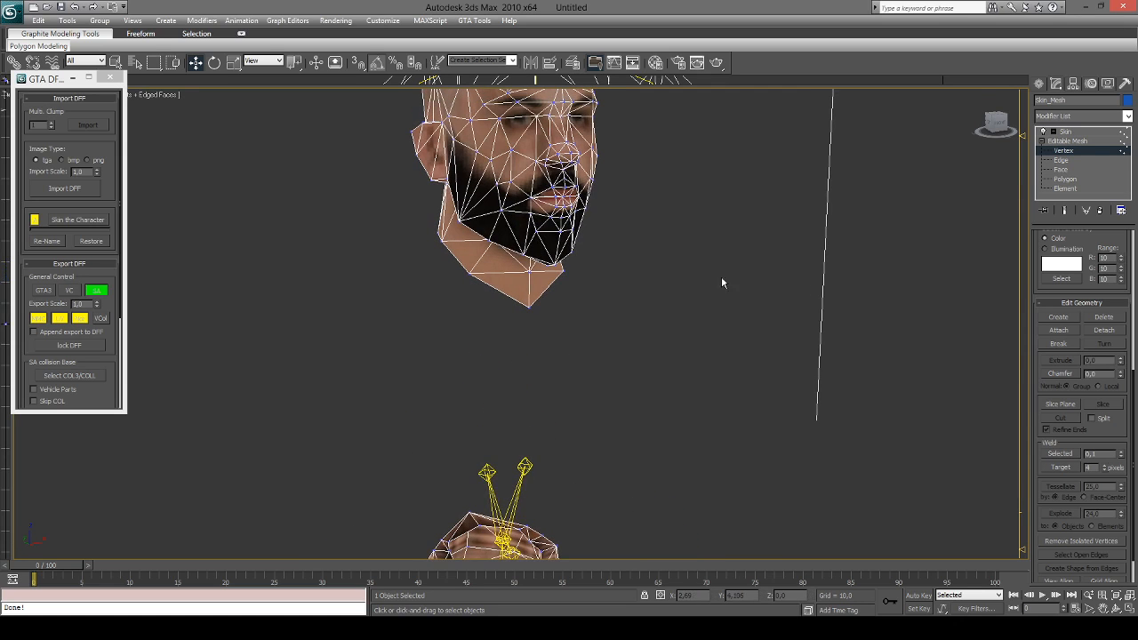
left_click_drag(999, 125, 1032, 124)
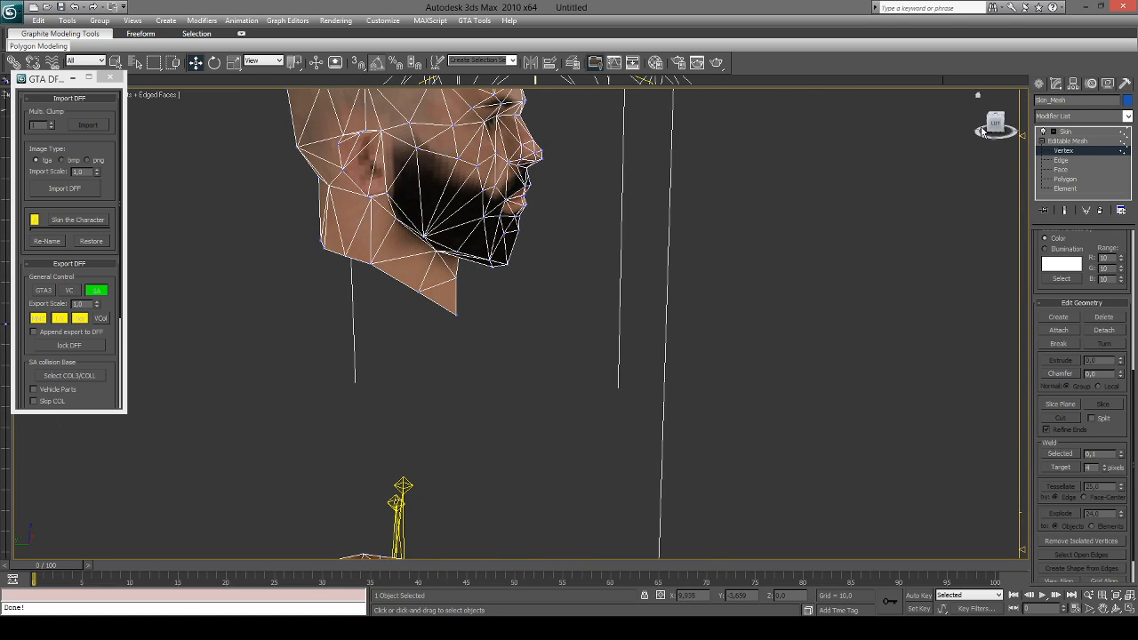
left_click_drag(991, 122, 1008, 124)
middle_click_drag(584, 405, 590, 214)
left_click_drag(1001, 124, 959, 148)
scroll(744, 262, "up", 5)
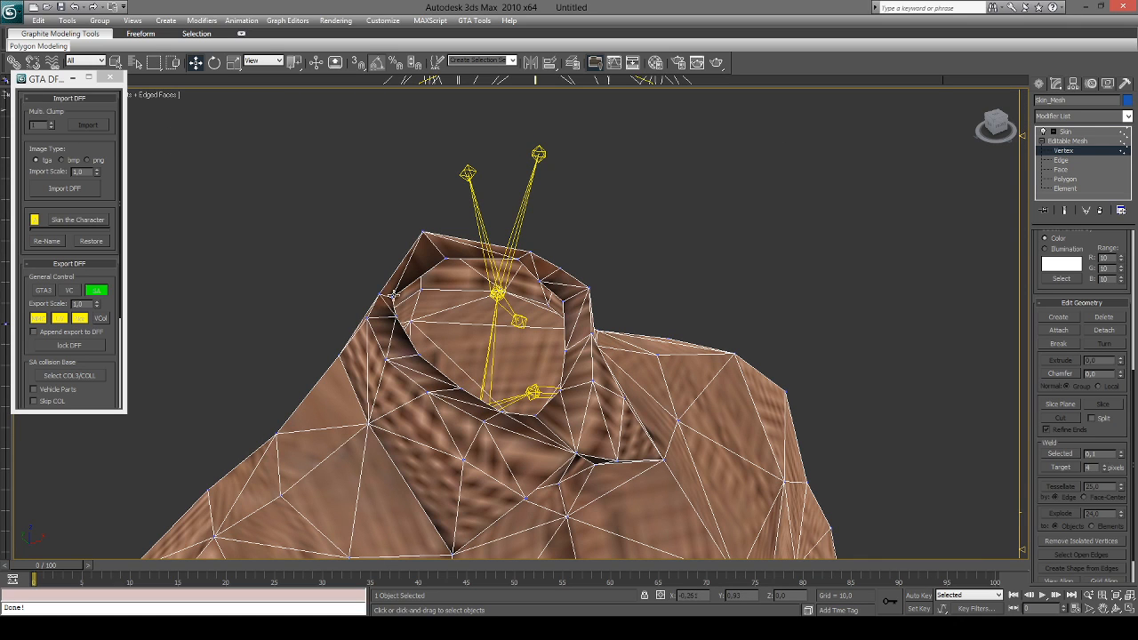
scroll(602, 310, "down", 3)
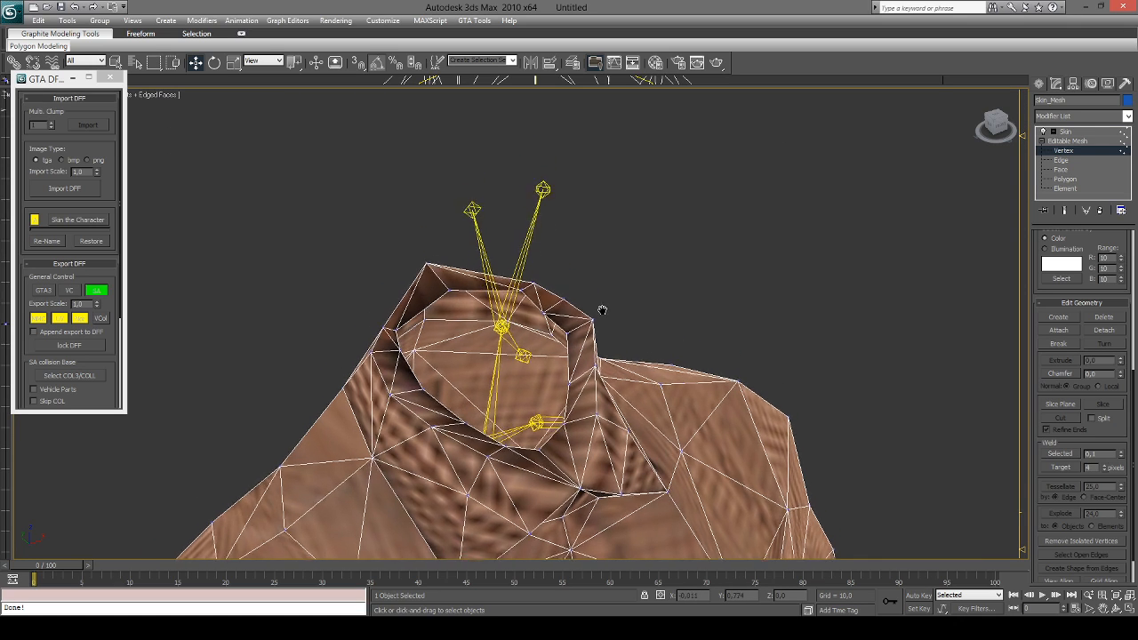
scroll(530, 343, "down", 2)
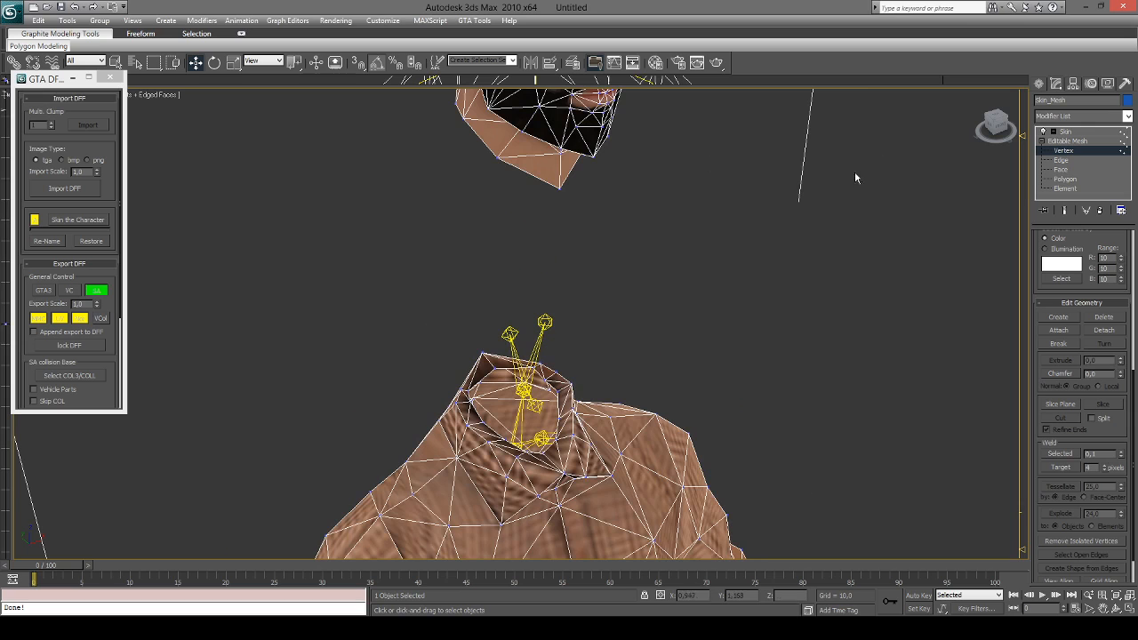
middle_click_drag(855, 170, 689, 262, "alt")
middle_click_drag(770, 284, 498, 400, "alt")
middle_click_drag(628, 384, 628, 385)
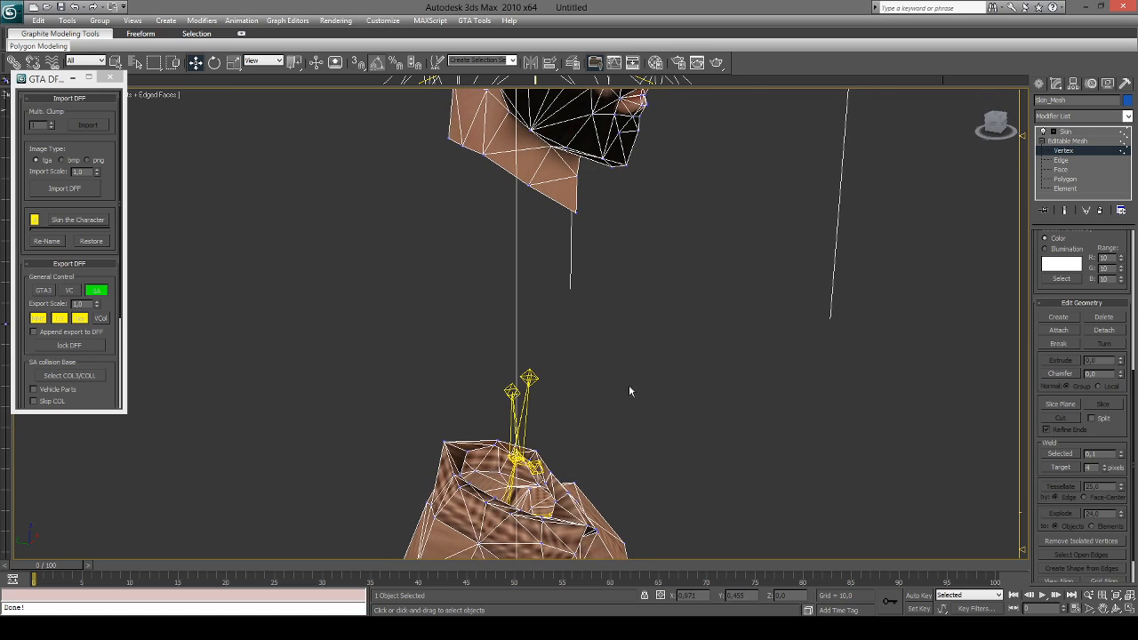
middle_click_drag(430, 133, 606, 166, "alt")
middle_click_drag(723, 245, 698, 206)
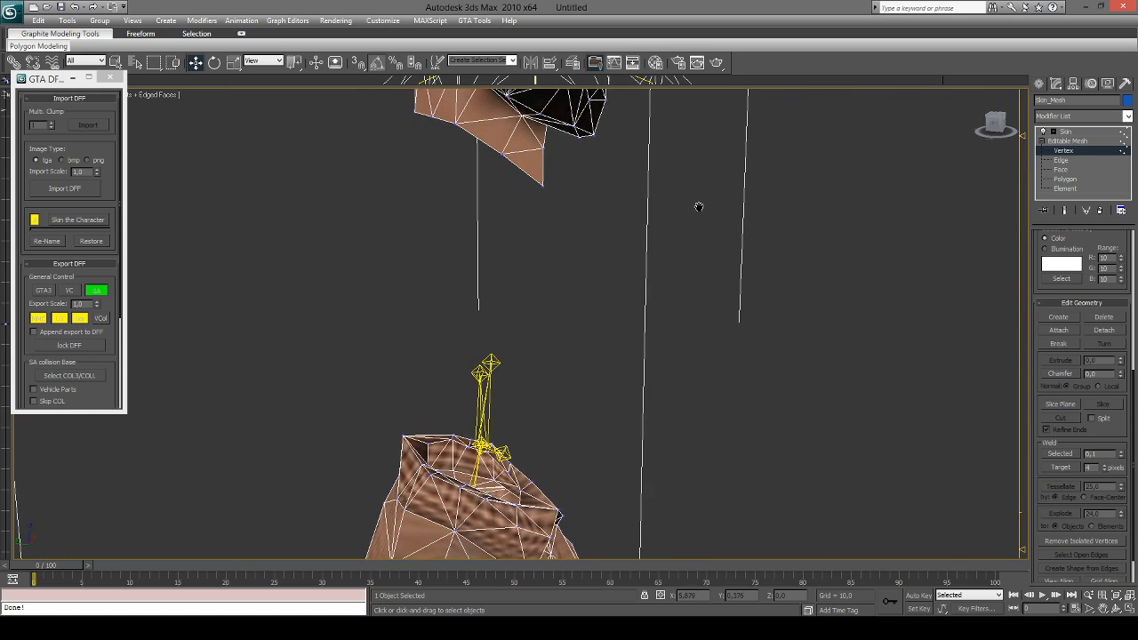
left_click_drag(999, 130, 943, 164)
middle_click_drag(731, 315, 782, 422)
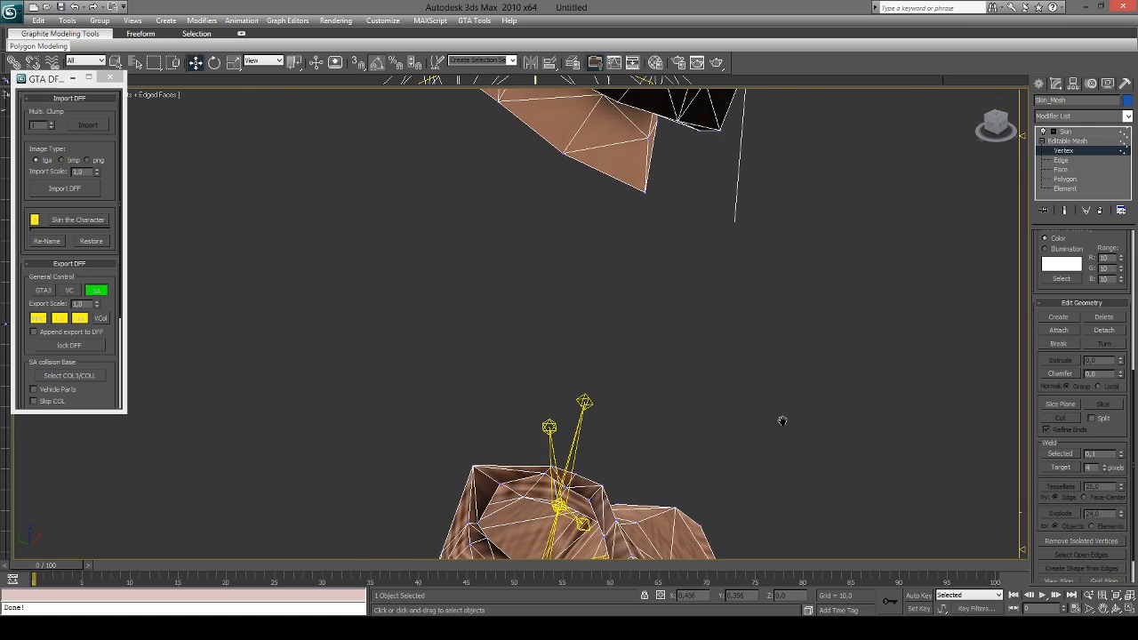
scroll(783, 421, "down", 2)
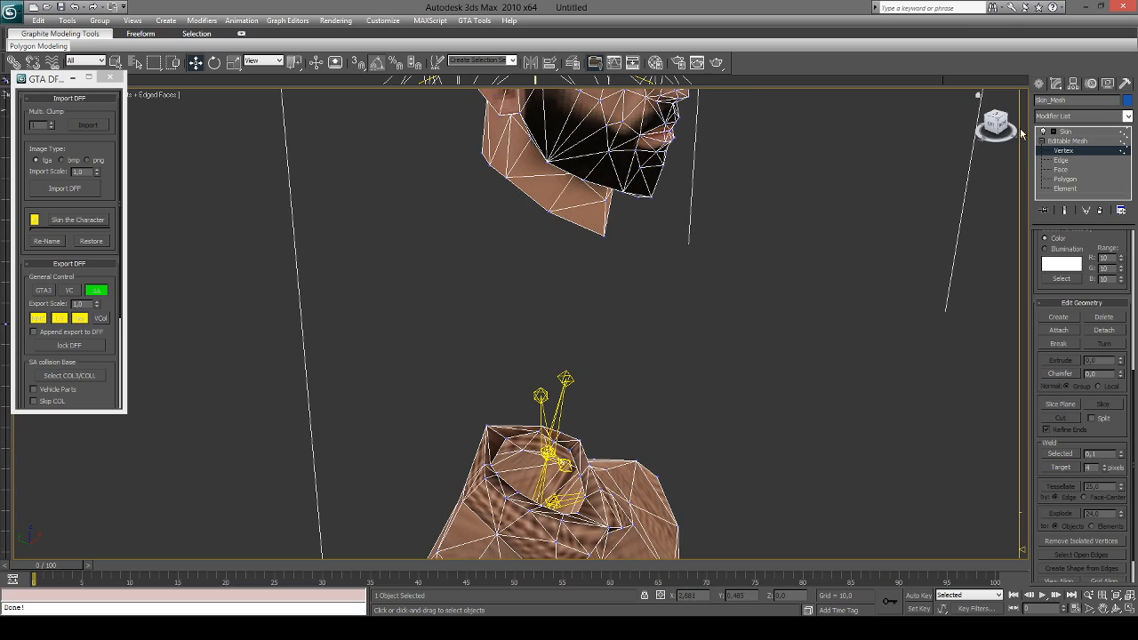
middle_click_drag(942, 156, 840, 170, "alt")
middle_click_drag(469, 222, 502, 146, "alt")
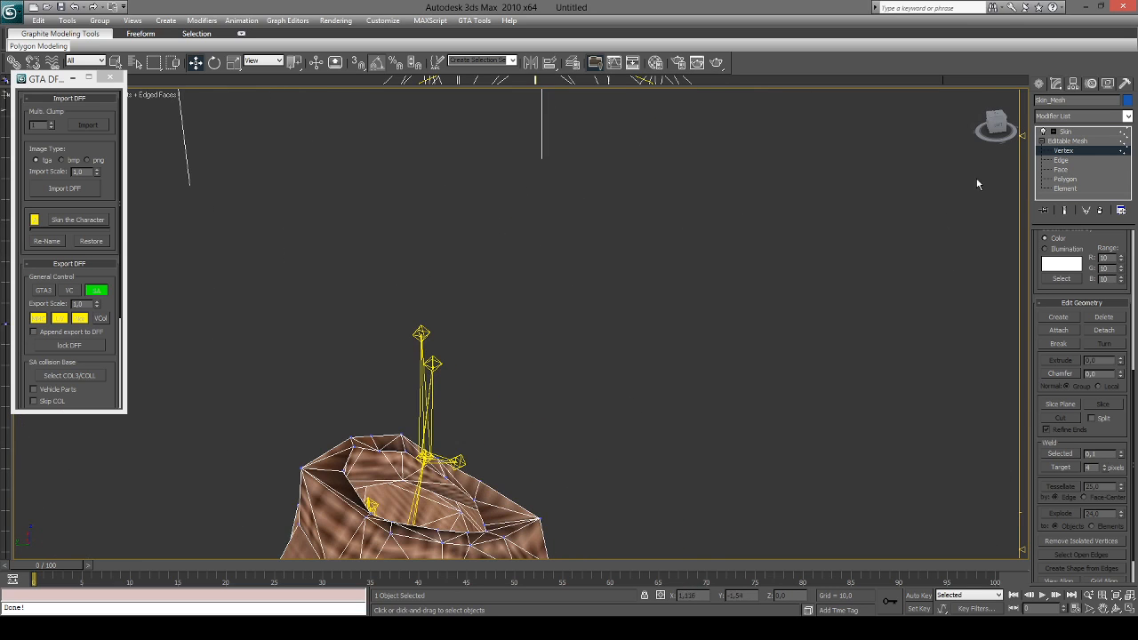
left_click_drag(993, 126, 1015, 125)
scroll(762, 365, "up", 2)
middle_click_drag(701, 357, 641, 217)
middle_click_drag(649, 301, 648, 297)
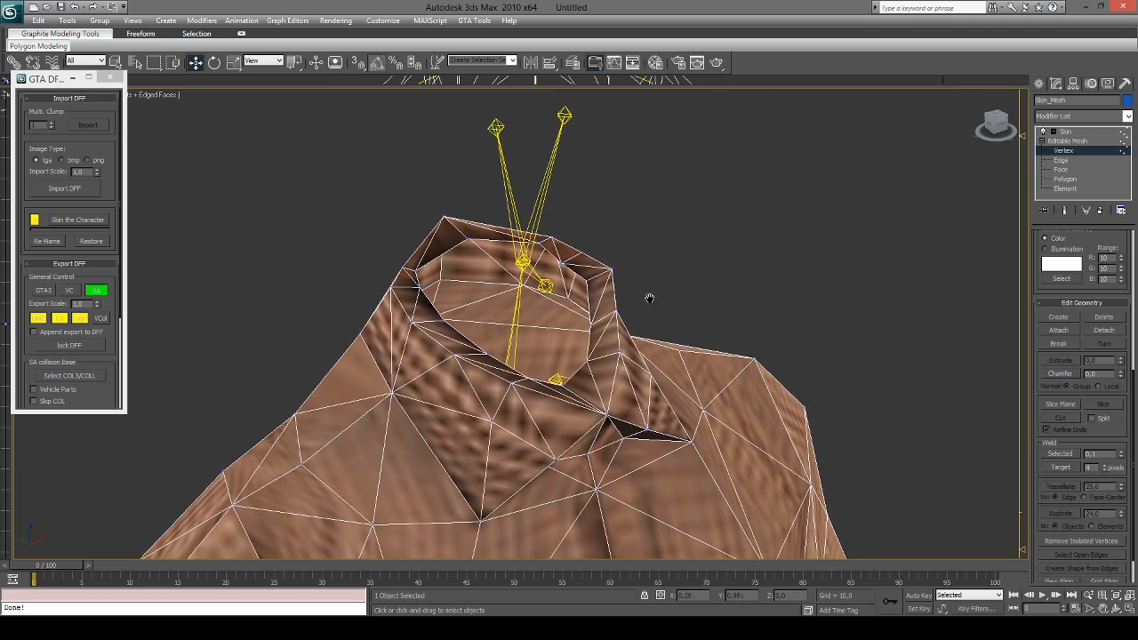
Step: Target-weld surplus vertices around the inner opening of the shirt collar to their neighbouring rim vertices
left_click_drag(1103, 436, 1100, 380)
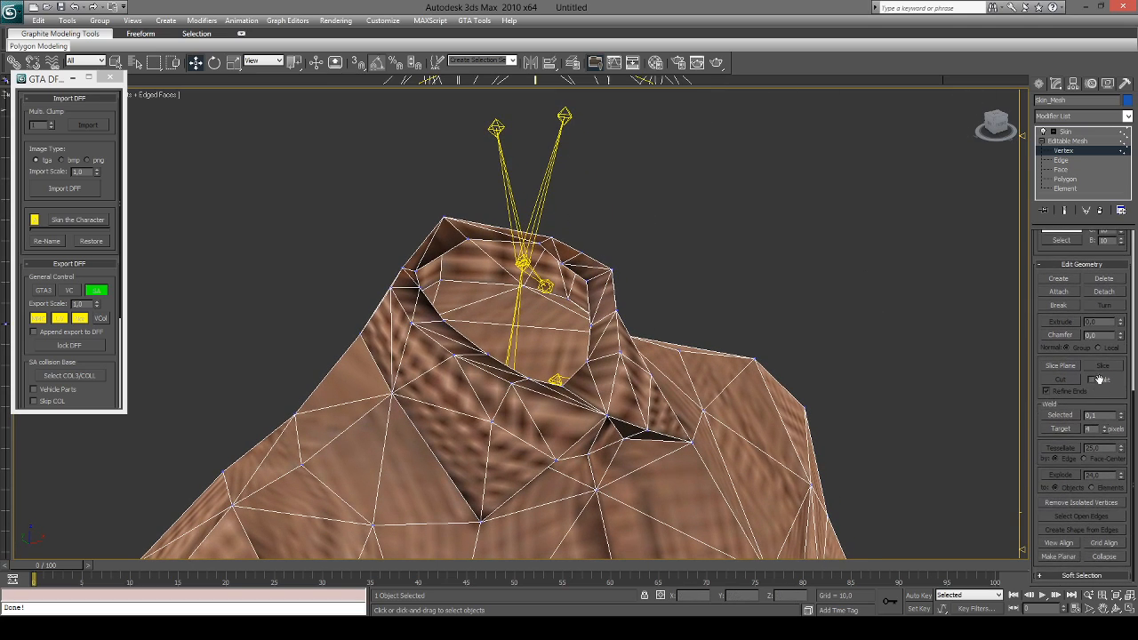
left_click(1060, 430)
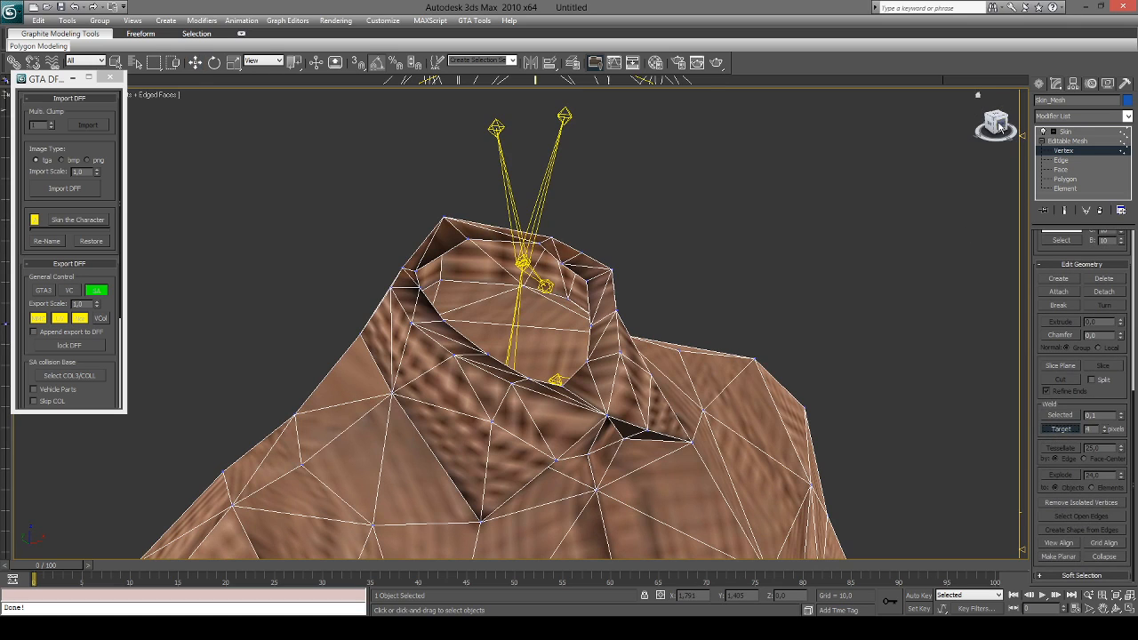
left_click_drag(1001, 123, 989, 123)
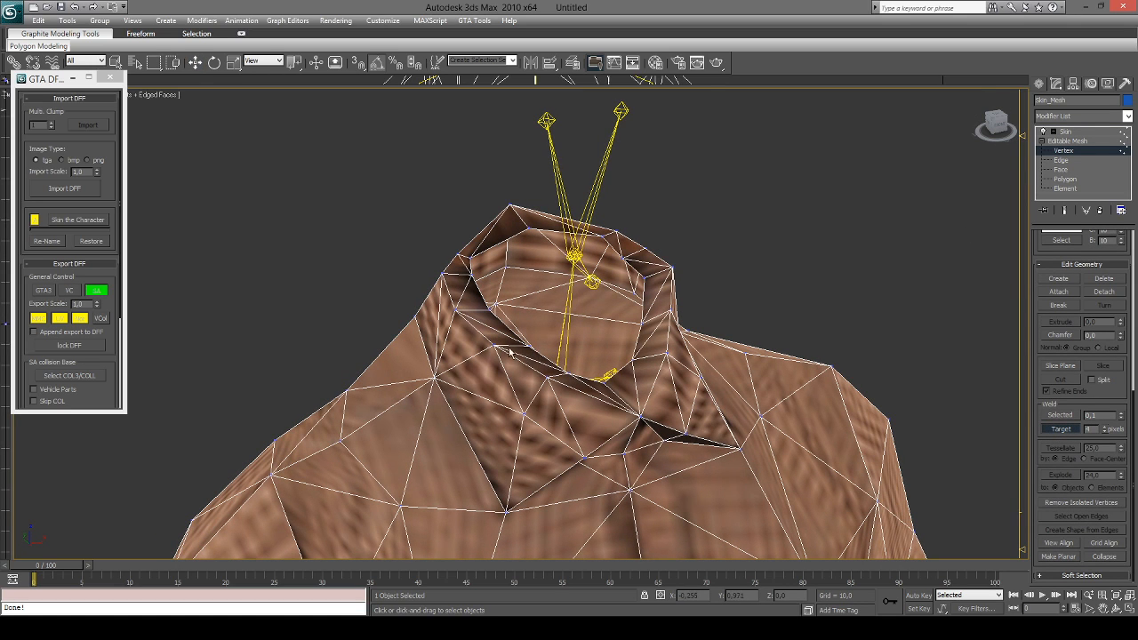
left_click_drag(998, 124, 993, 112)
left_click(543, 310)
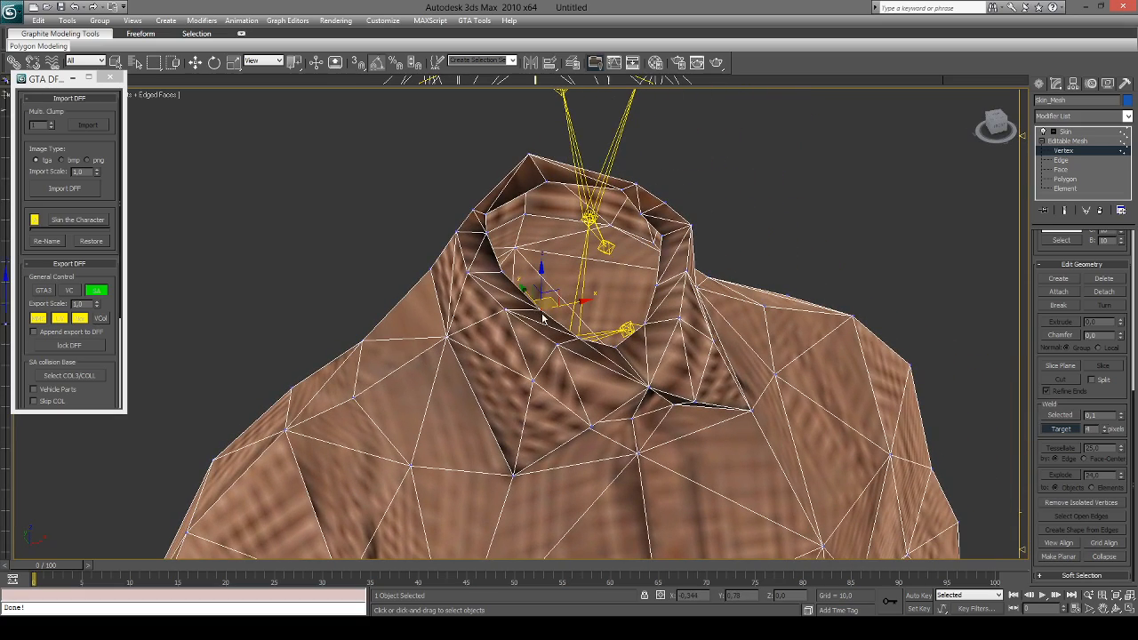
left_click(579, 337)
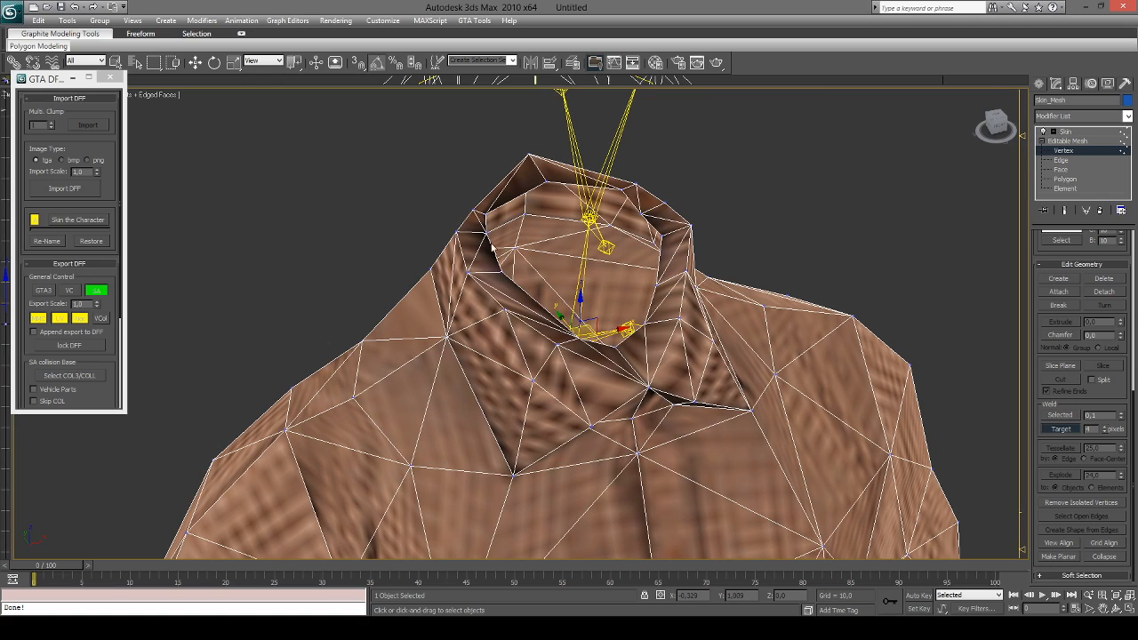
left_click(665, 235)
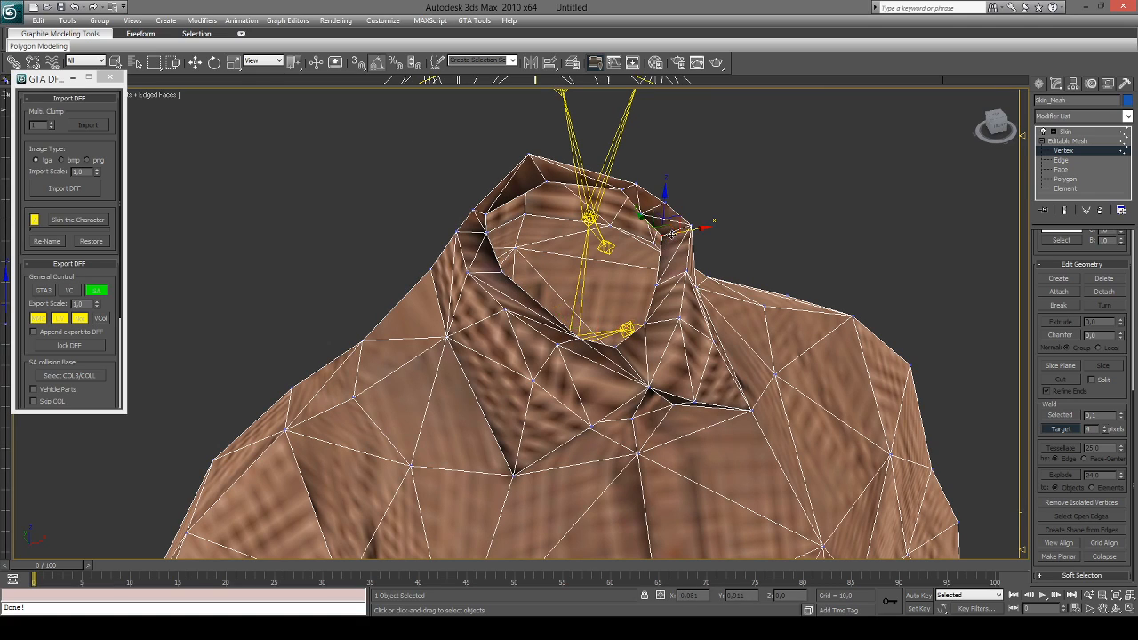
key("F3")
key("F3")
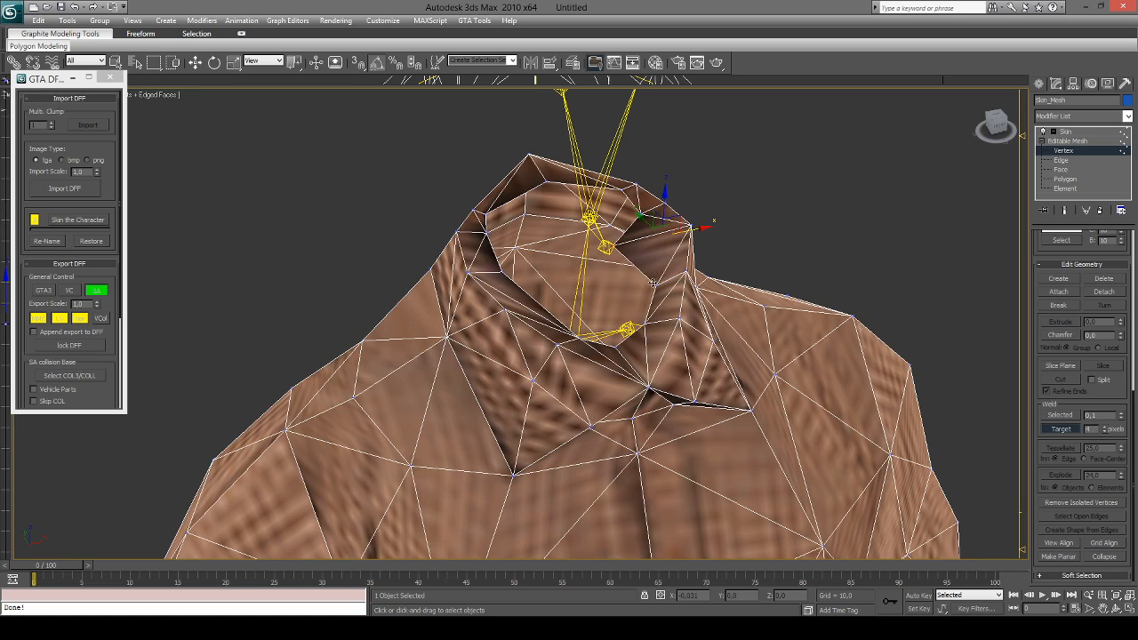
left_click(684, 274)
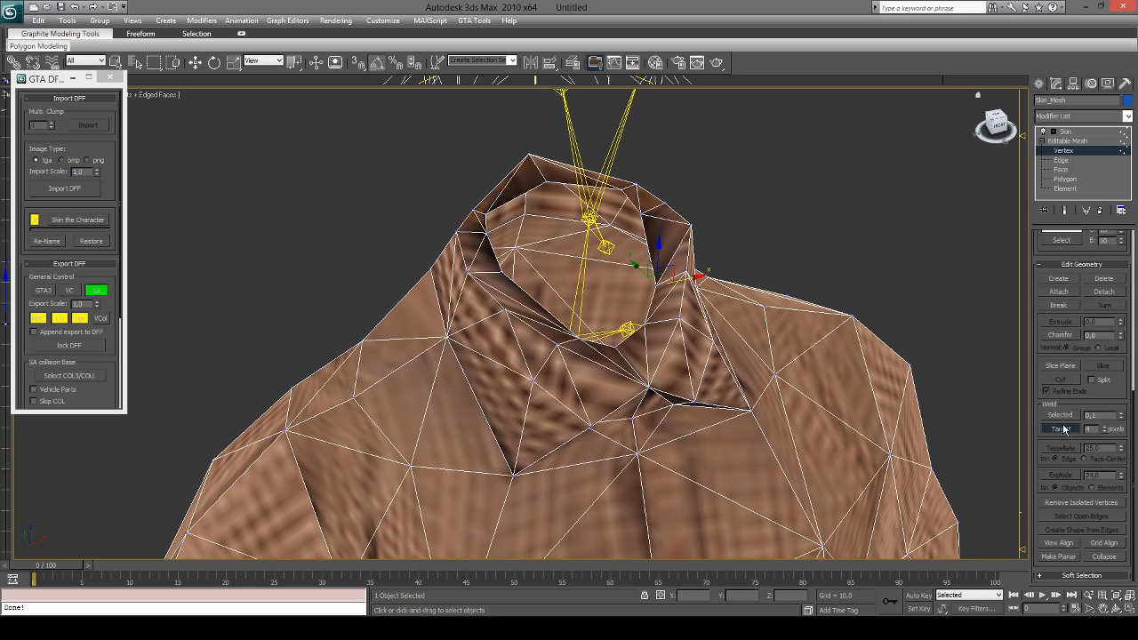
Step: Target-weld the lowest front vertex of the bearded head's neck to the front vertex of the collar's inner rim
scroll(893, 299, "down", 5)
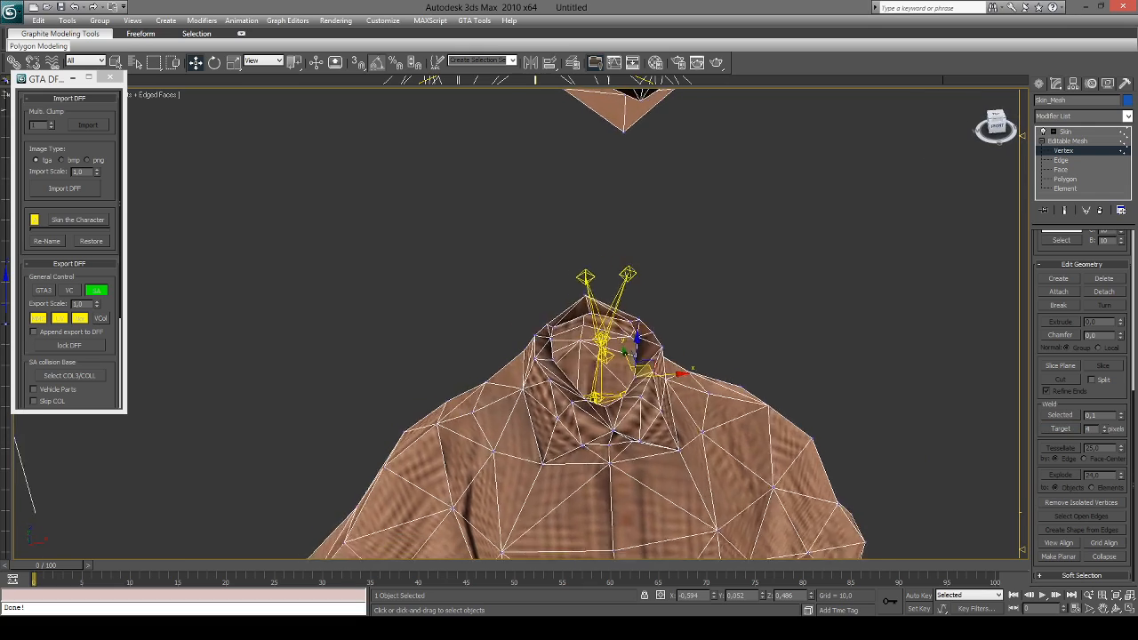
middle_click_drag(725, 324, 713, 313, "alt")
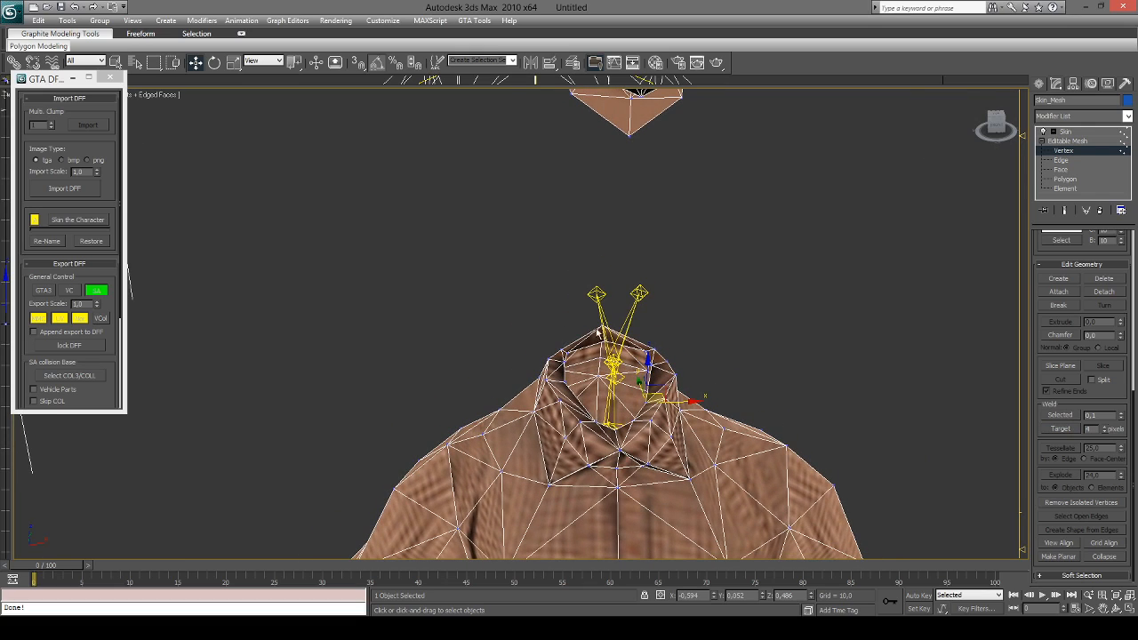
middle_click_drag(635, 350, 628, 366)
scroll(680, 341, "down", 3)
scroll(588, 220, "up", 3)
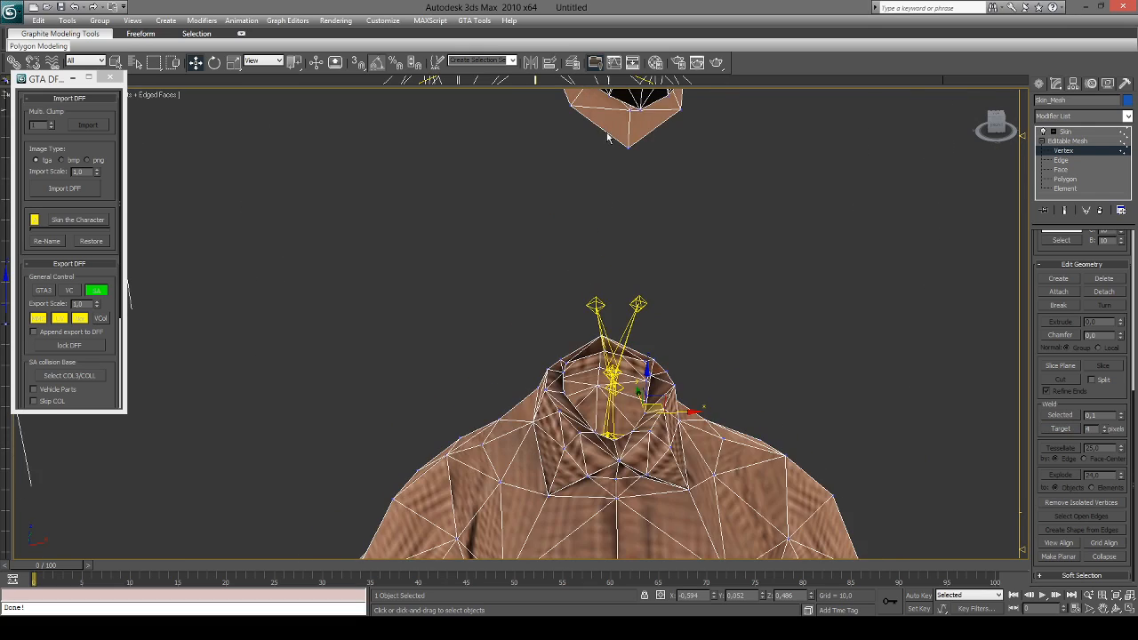
middle_click_drag(606, 133, 587, 229)
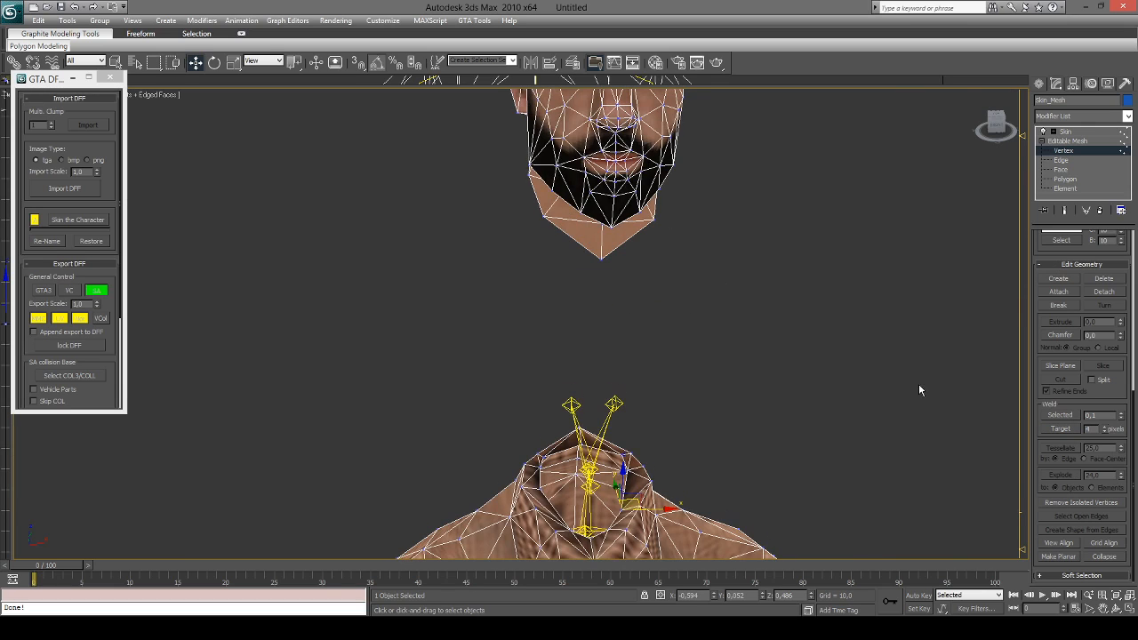
middle_click_drag(913, 414, 921, 363)
left_click(1066, 430)
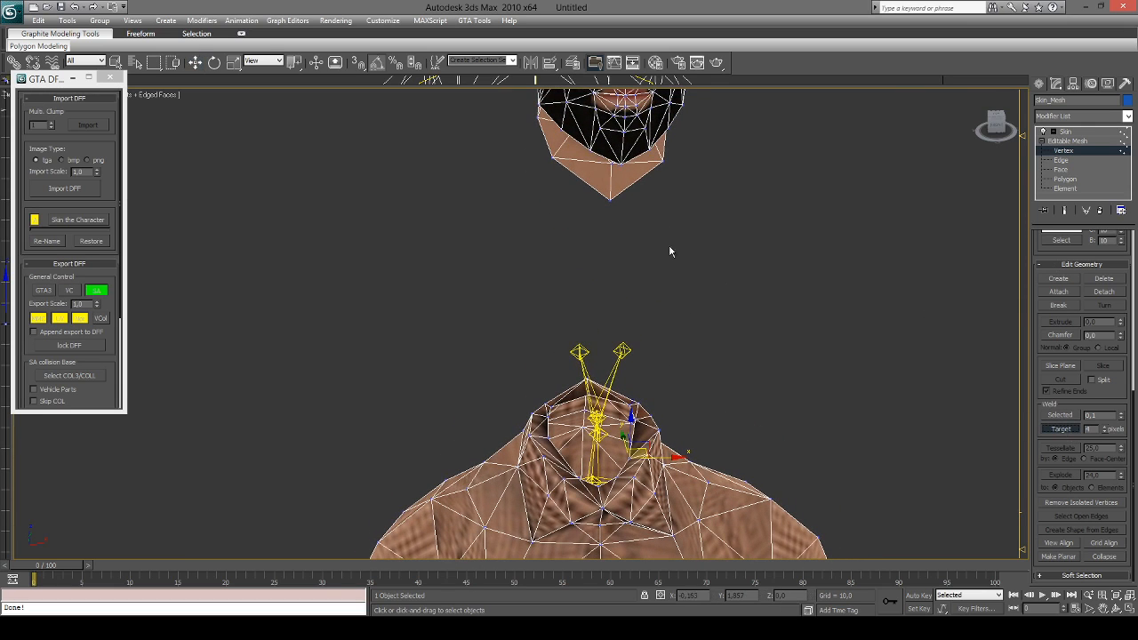
left_click_drag(631, 195, 632, 194)
left_click_drag(1001, 132, 931, 151)
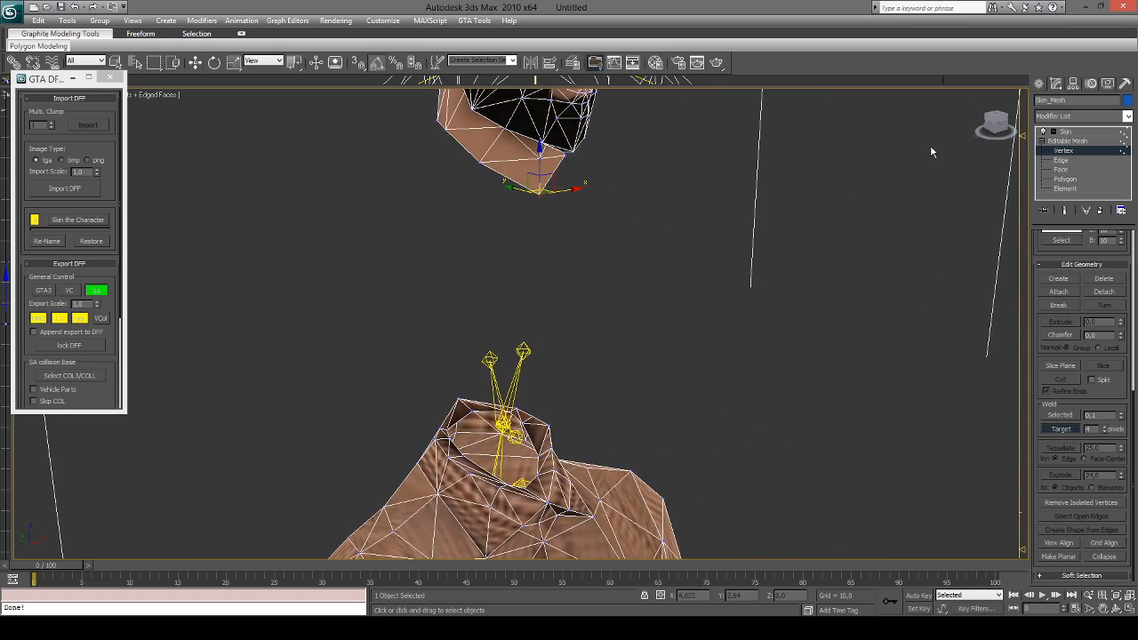
left_click_drag(578, 188, 525, 486)
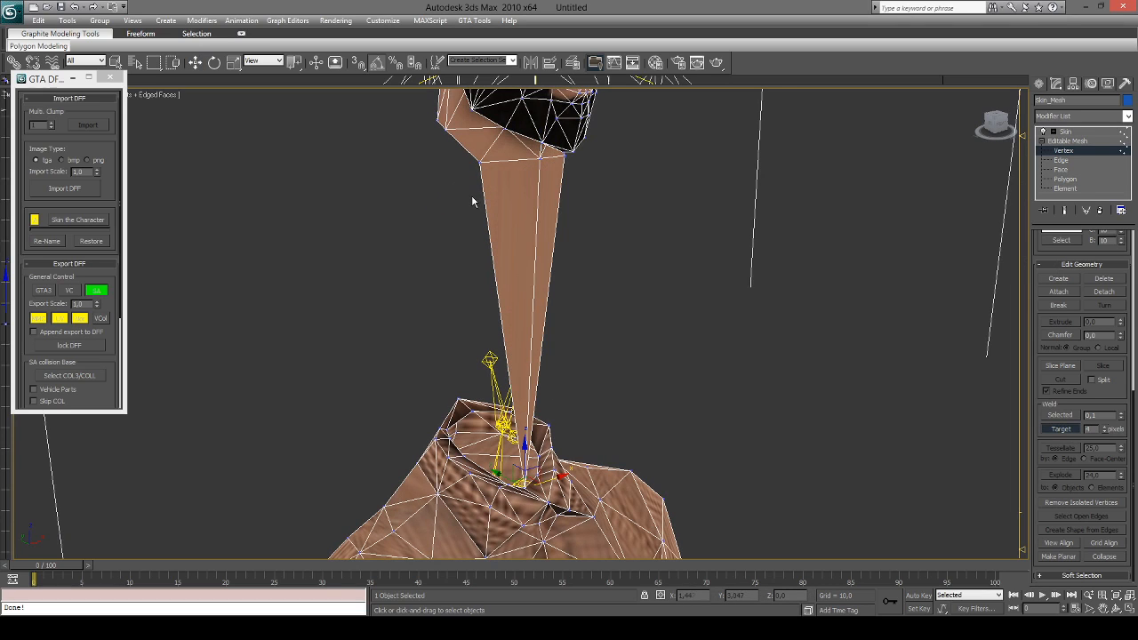
Step: Target-weld the neck-edge vertices beside the front on one side to adjacent collar rim vertices, undoing any wrong weld
left_click_drag(472, 180, 507, 485)
left_click(439, 125)
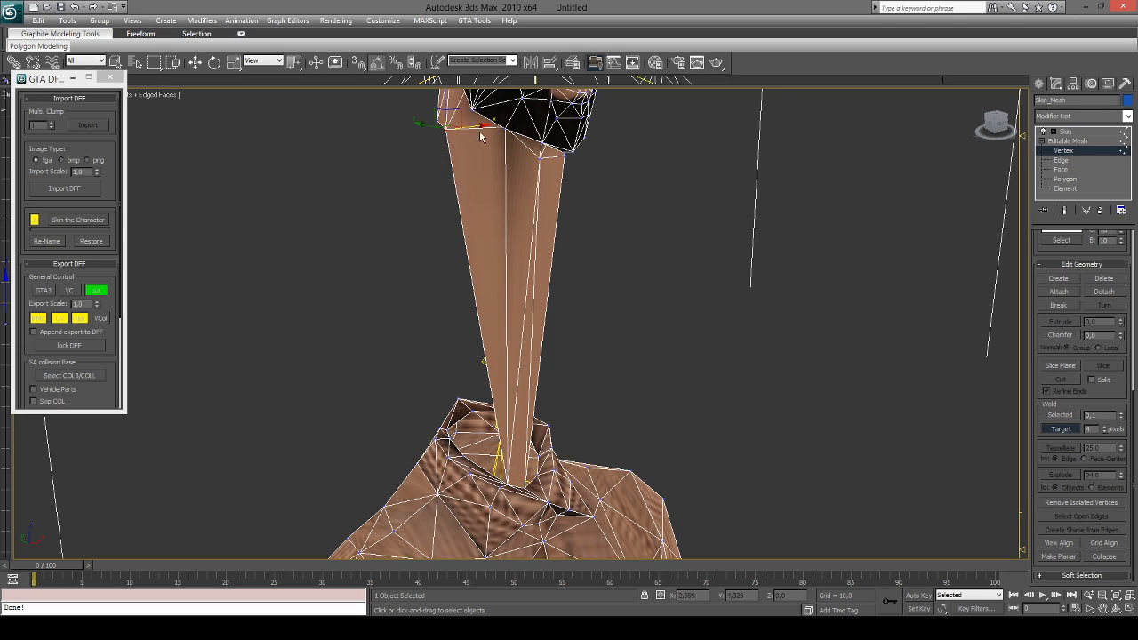
left_click_drag(485, 129, 462, 127)
key("ctrl+z")
key("ctrl+z")
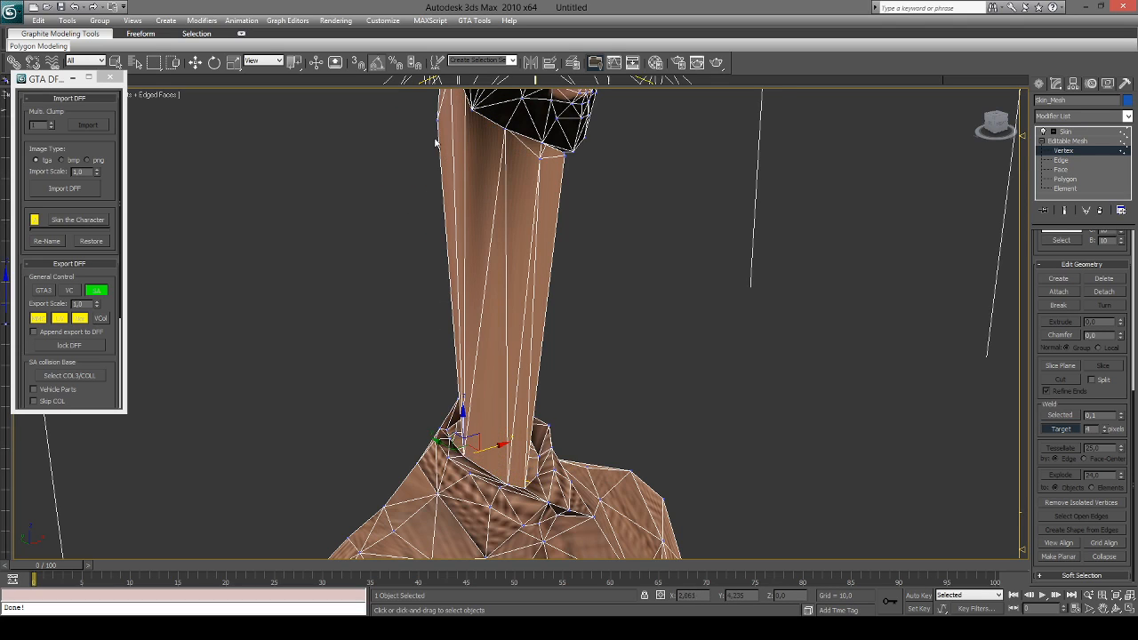
Step: Target-weld the remaining side and rear neck-edge vertices below the ear to the matching vertices on the collar's rim
left_click(437, 122)
left_click_drag(1006, 130, 561, 178)
left_click_drag(534, 139, 552, 418)
key("ctrl+z")
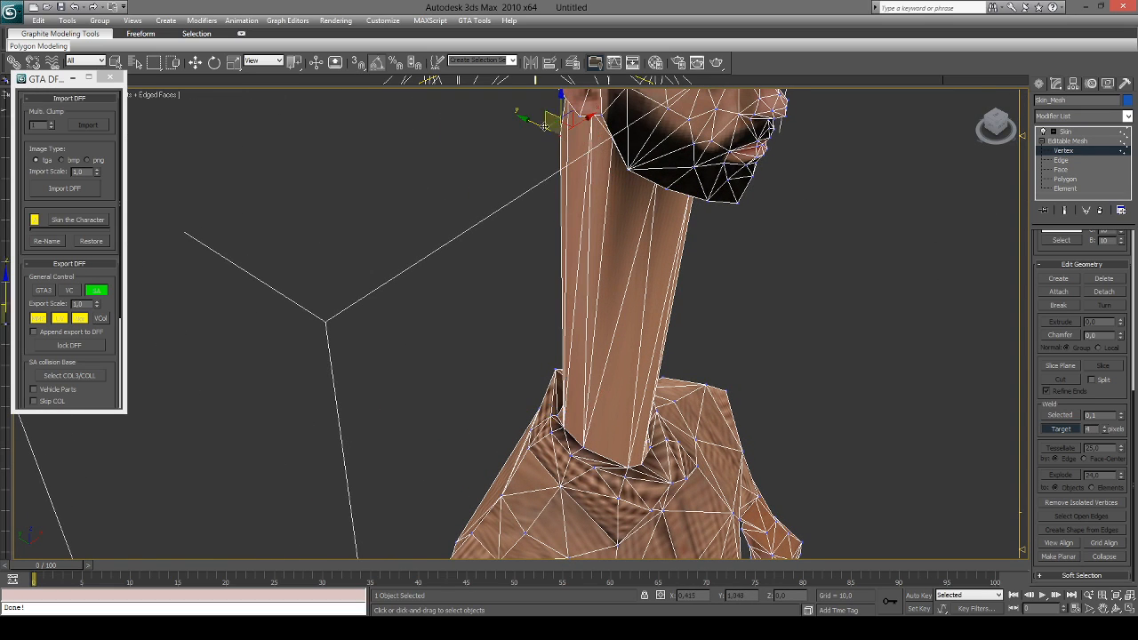
left_click(557, 417)
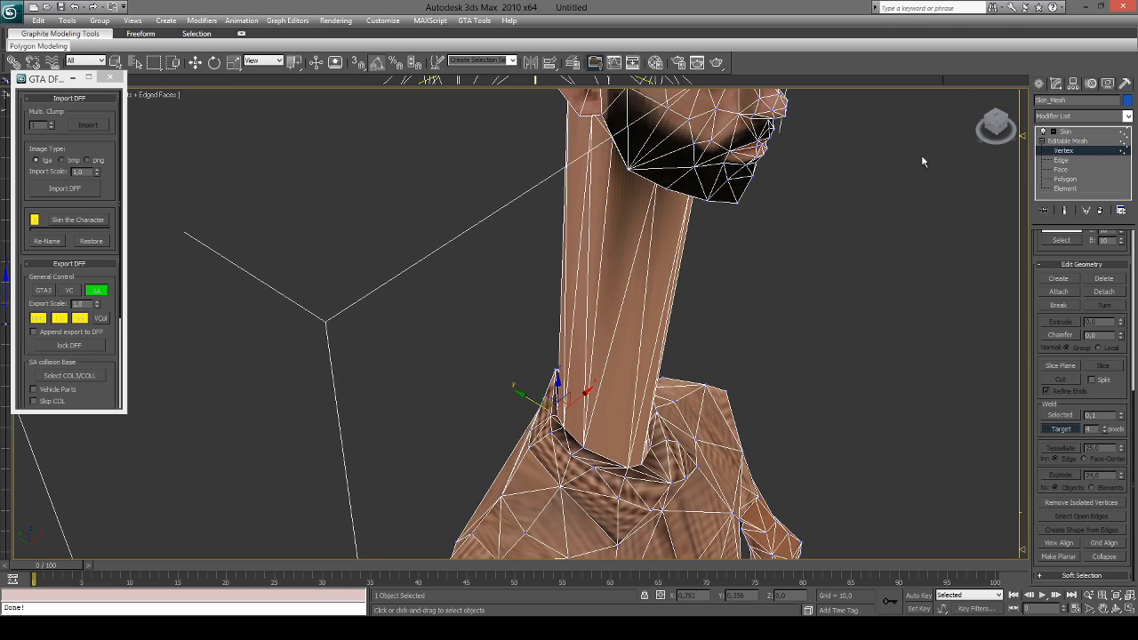
left_click_drag(992, 124, 1011, 130)
middle_click_drag(578, 163, 593, 155, "alt")
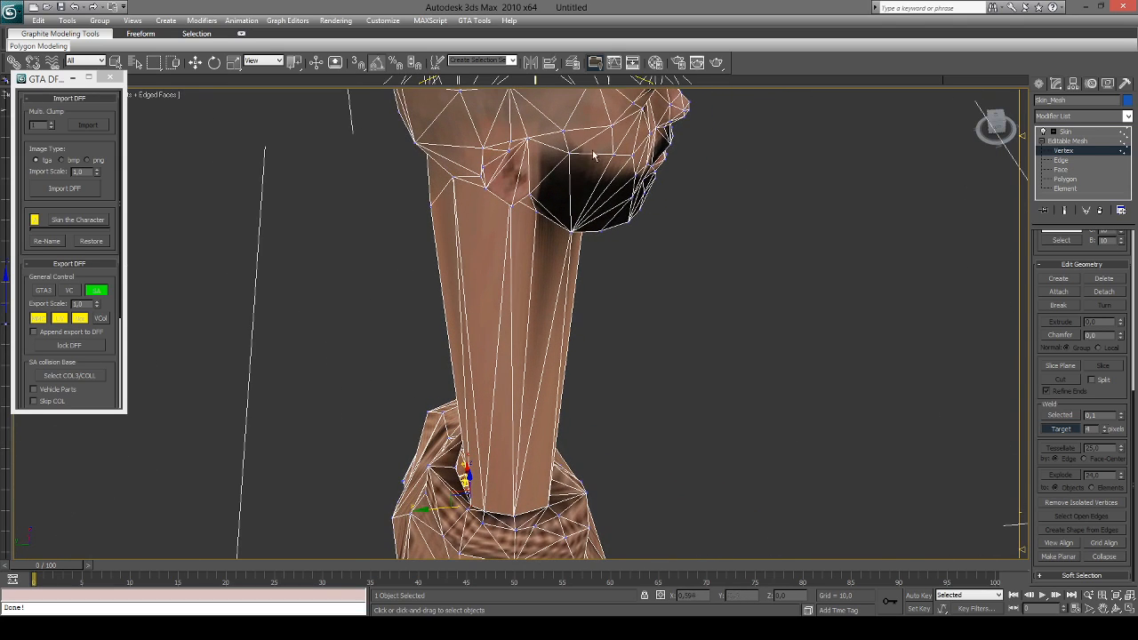
left_click(431, 208)
left_click_drag(420, 216, 463, 473)
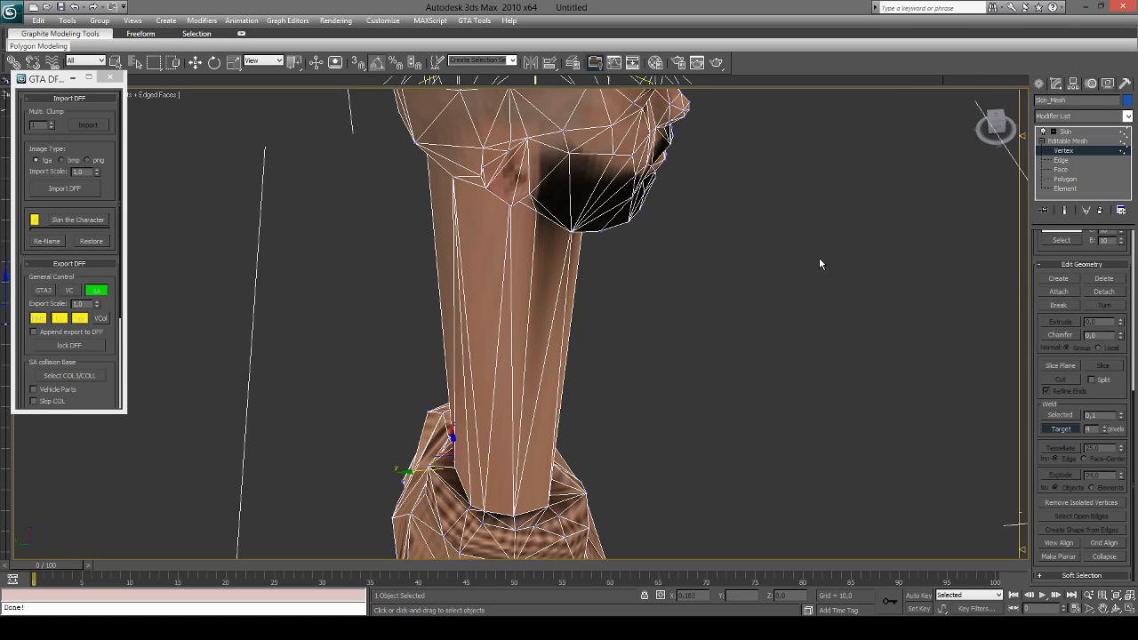
Step: Examine the stretched neck and its join with the collar from the opposite side, in shaded and wireframe display
middle_click_drag(818, 259, 520, 227, "alt")
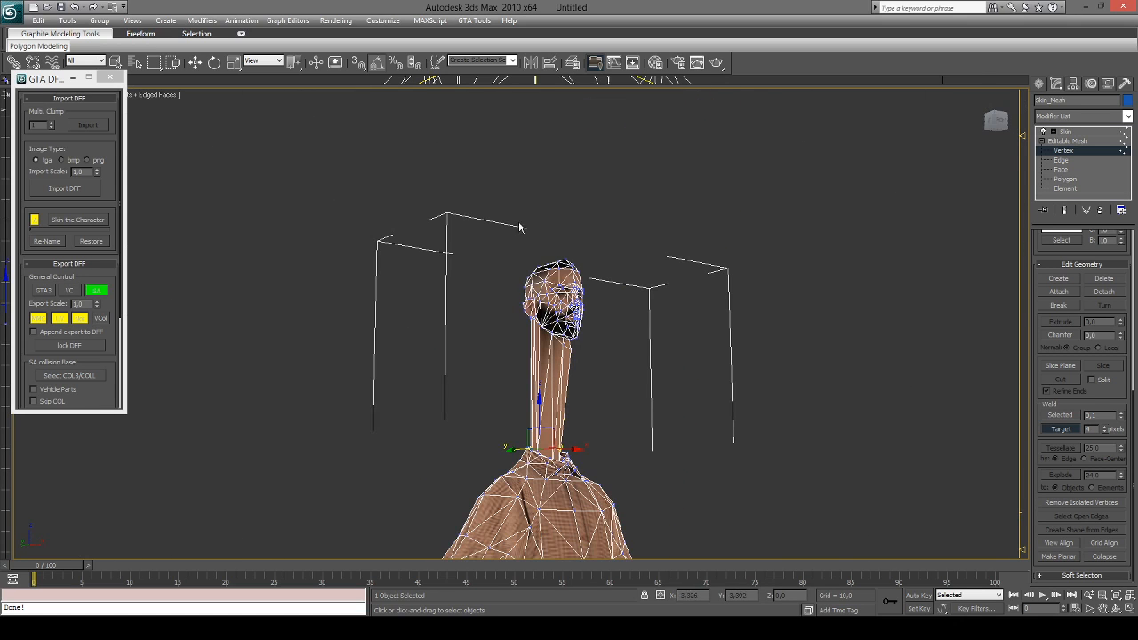
left_click_drag(992, 121, 1010, 124)
scroll(681, 266, "up", 3)
middle_click_drag(681, 267, 772, 228)
left_click_drag(990, 123, 1005, 125)
key("F3")
left_click(681, 363)
key("F3")
mouse_move(882, 456)
middle_mouse_down()
mouse_move(796, 236)
mouse_move(804, 248)
middle_mouse_up()
left_click_drag(993, 123, 1009, 127)
middle_click_drag(845, 528, 814, 354)
middle_click_drag(782, 519, 724, 503)
scroll(744, 305, "up", 2)
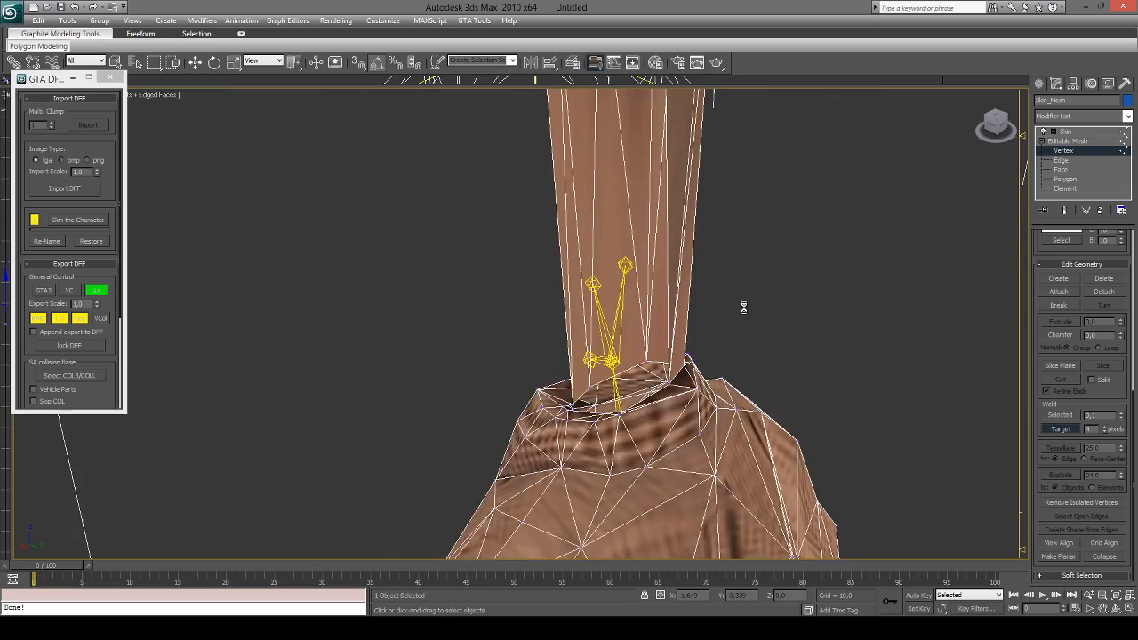
Step: Target-weld two neck-edge vertices on the opposite side, starting from the rear, to the nearest collar rim vertices
middle_click_drag(744, 305, 723, 439)
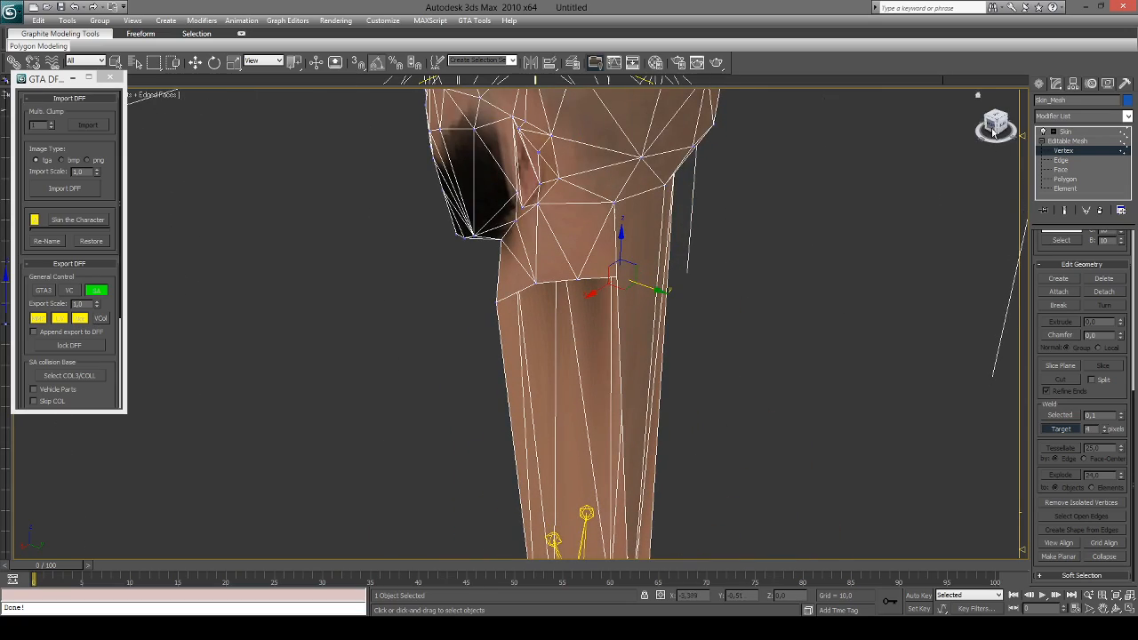
left_click_drag(989, 125, 1010, 129)
middle_click_drag(793, 523, 750, 233)
middle_click_drag(661, 316, 683, 292, "alt")
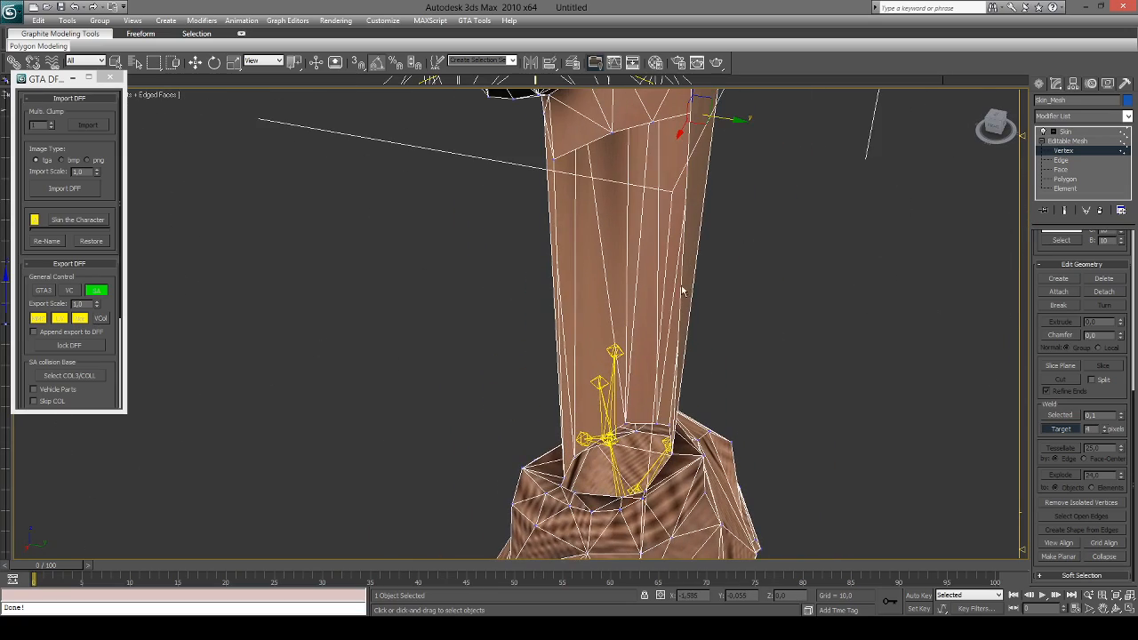
left_click_drag(734, 120, 645, 491)
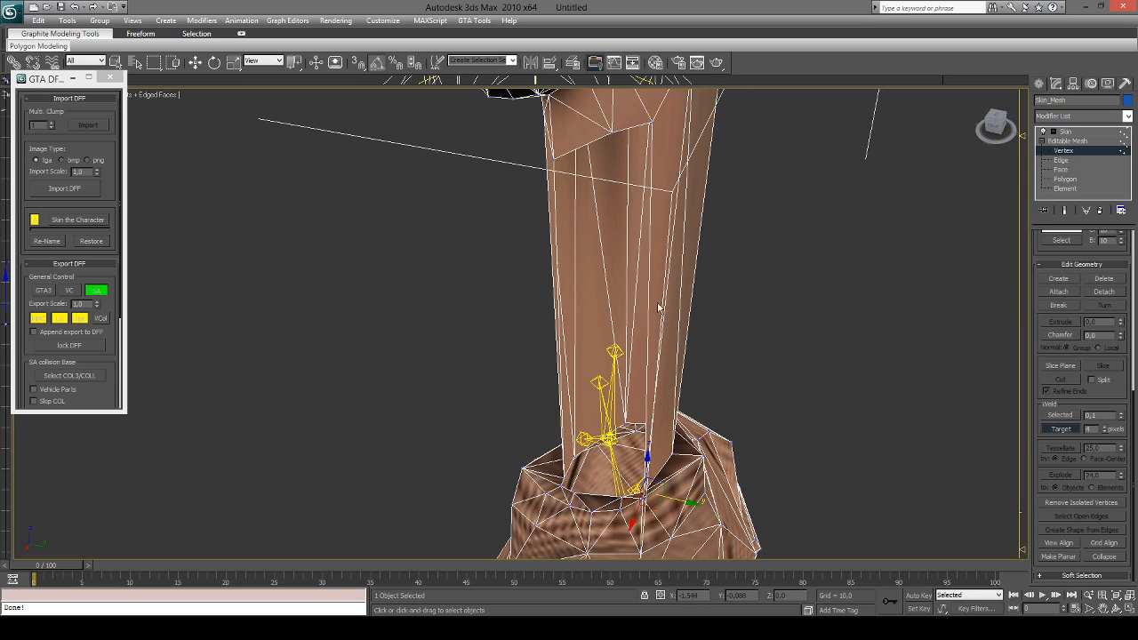
left_click(647, 132)
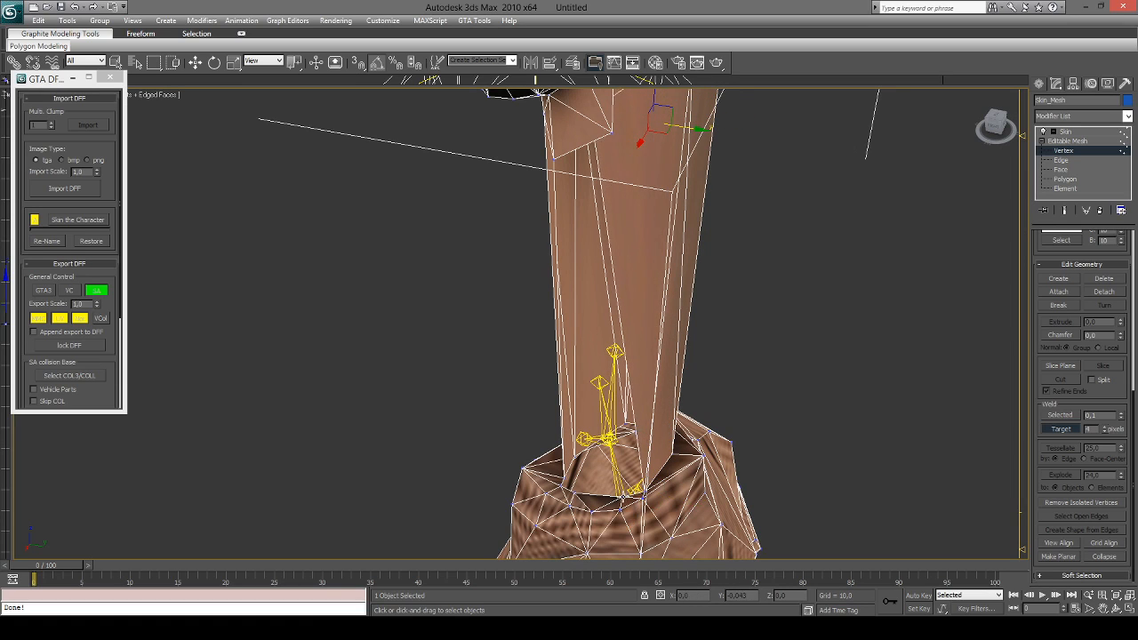
left_click_drag(647, 132, 667, 462)
Step: Target-weld the last two loose neck-edge vertices towards the front of that side to the collar's front rim
left_click_drag(994, 127, 1020, 129)
middle_click_drag(687, 468, 689, 487)
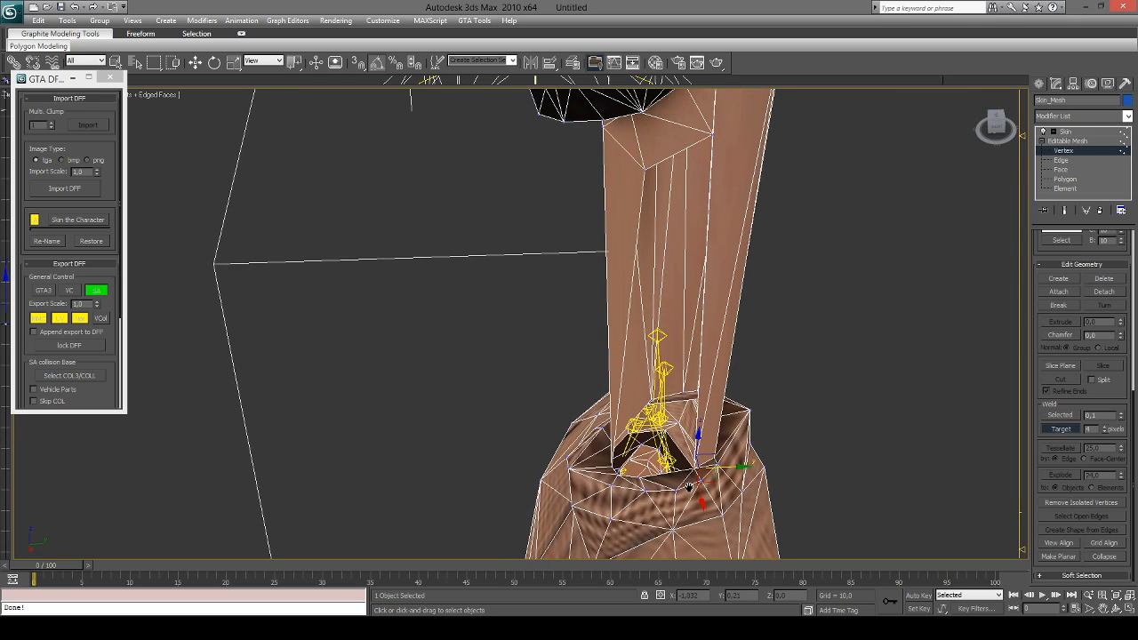
left_click(712, 132)
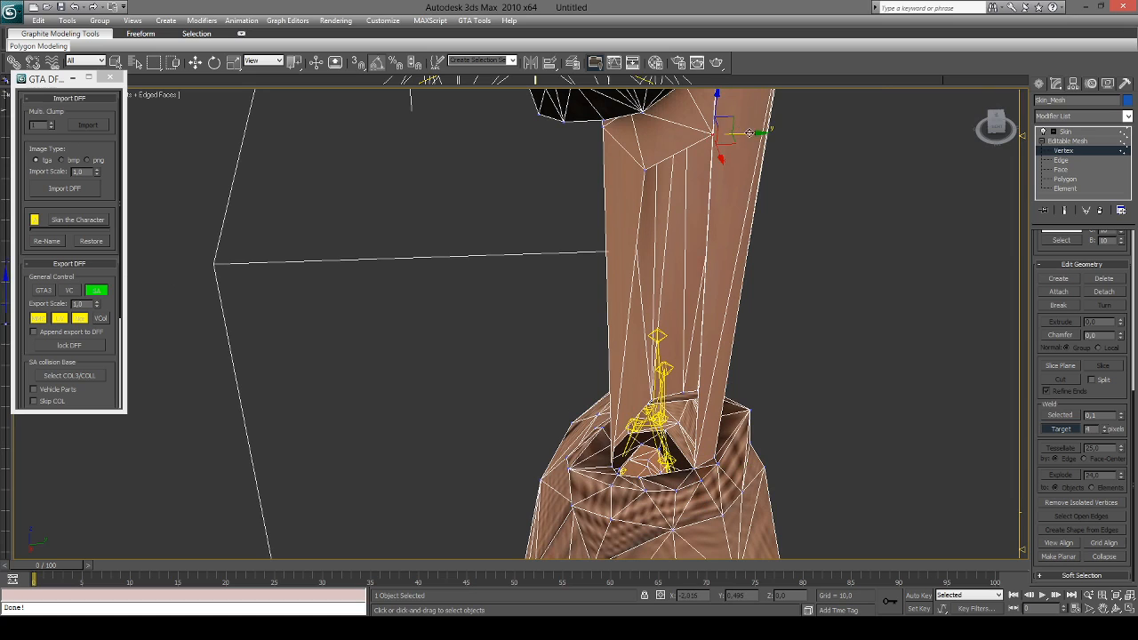
left_click_drag(712, 131, 662, 477)
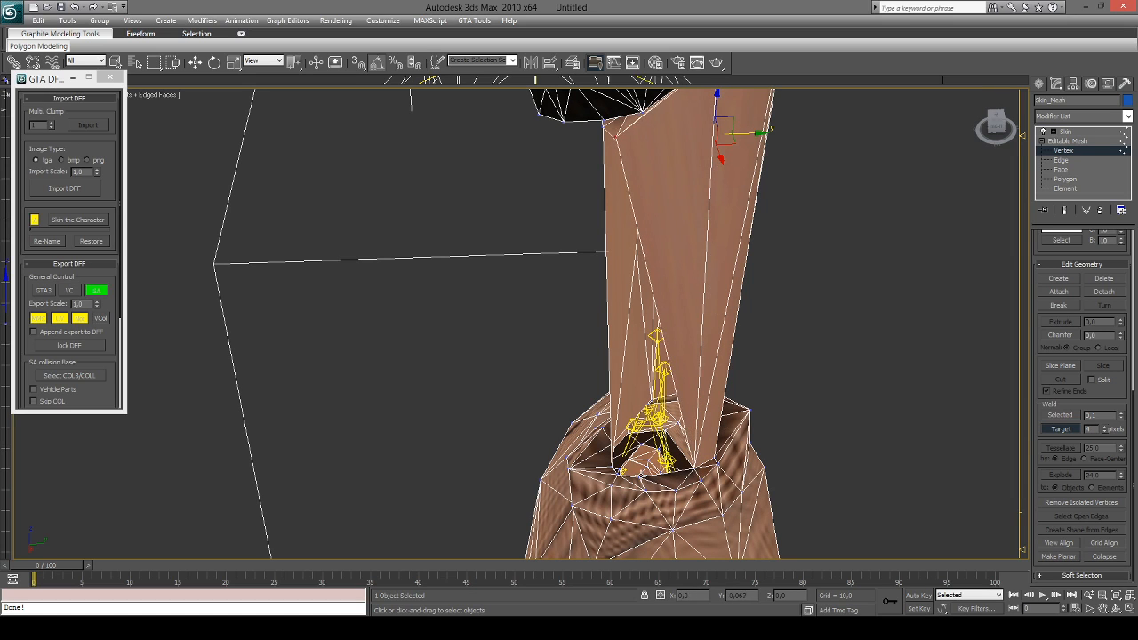
left_click(633, 467)
key("F3")
left_click(649, 166)
key("F3")
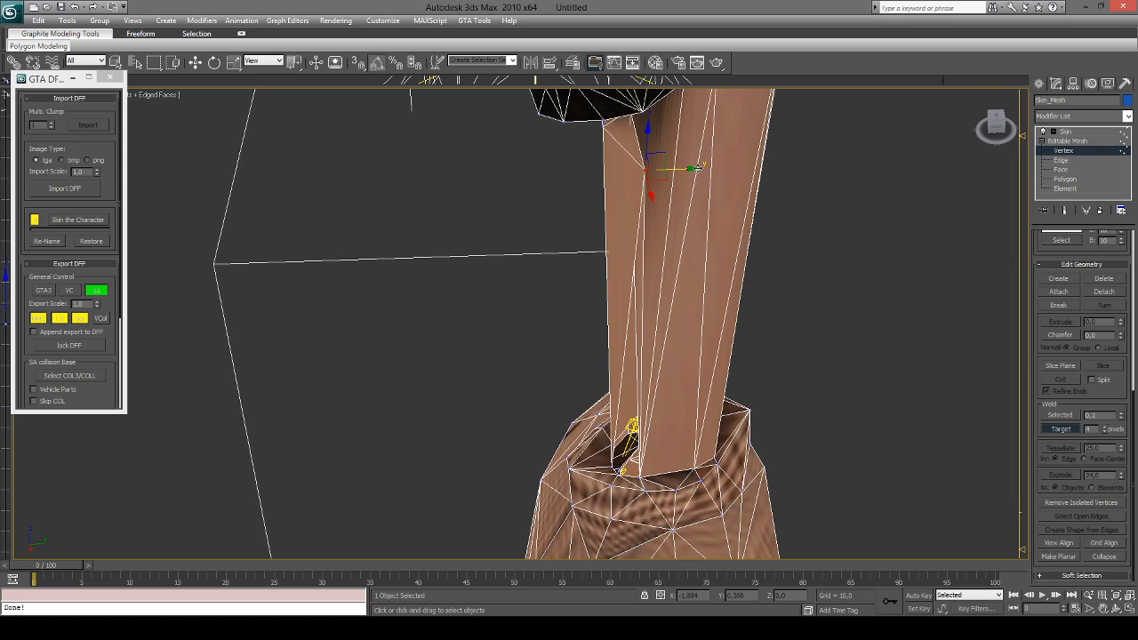
left_click_drag(698, 170, 626, 472)
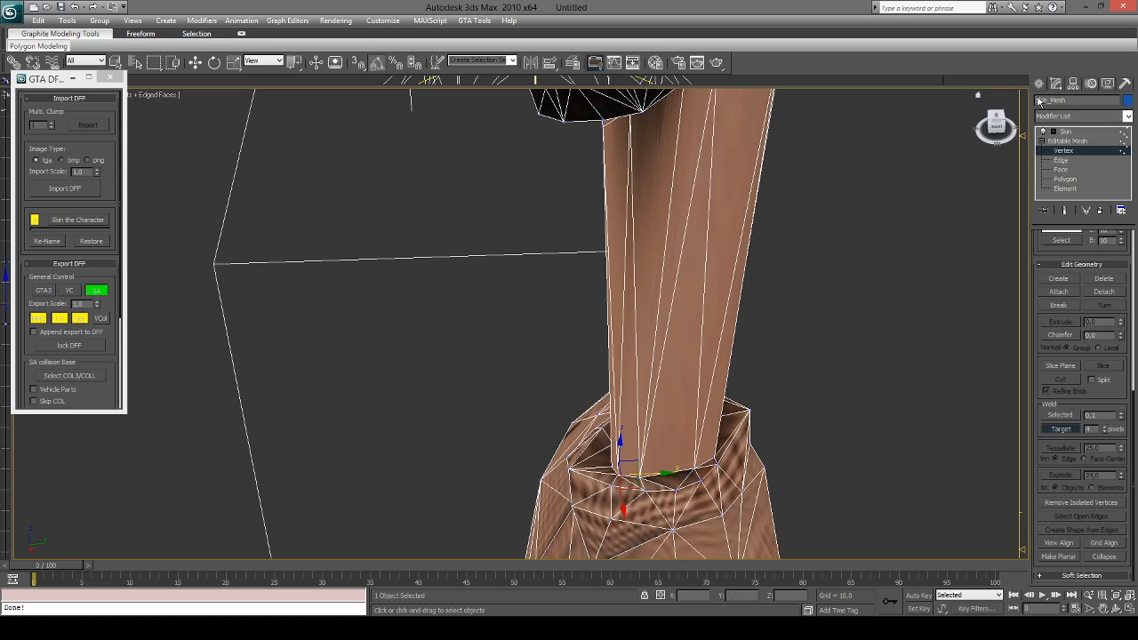
Step: Leave target welding, clear the vertex selection and inspect the neck-to-collar seam from the front
middle_click_drag(627, 472, 534, 462, "alt")
left_click(989, 134)
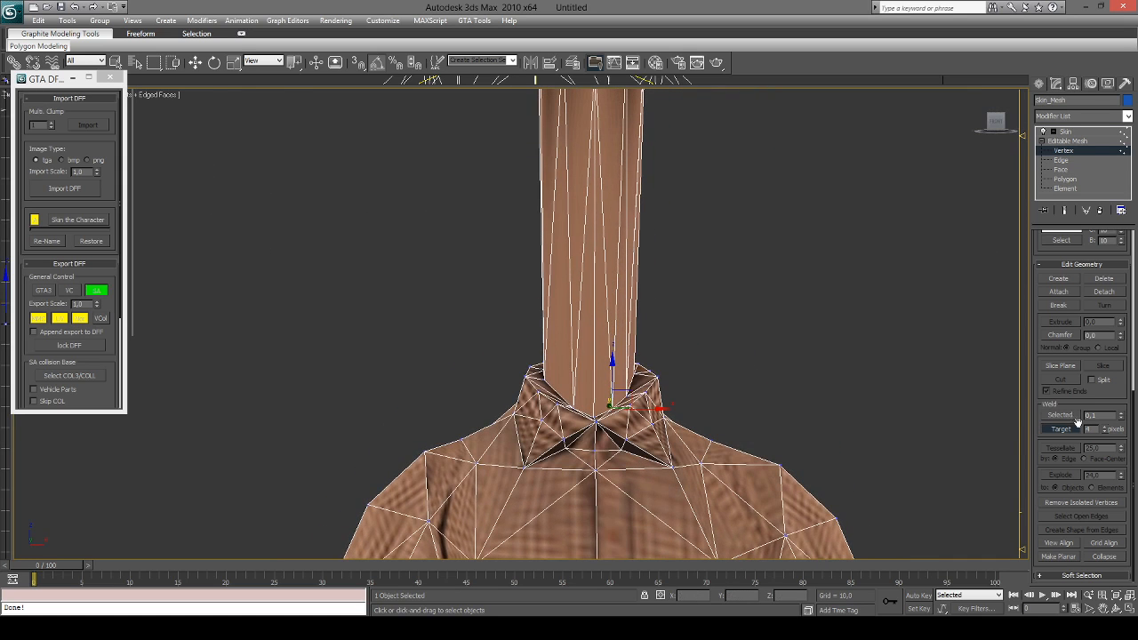
left_click(1064, 428)
middle_click_drag(845, 309, 819, 357)
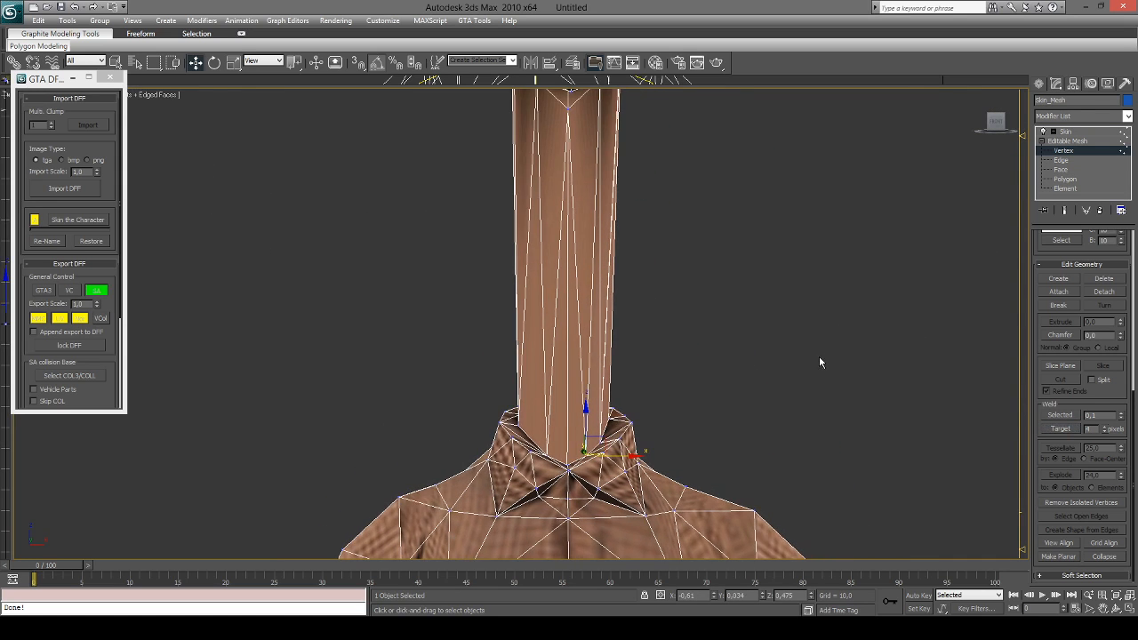
left_click(852, 263)
mouse_move(993, 122)
left_mouse_down()
mouse_move(1003, 139)
mouse_move(1035, 129)
mouse_move(1001, 125)
left_mouse_up()
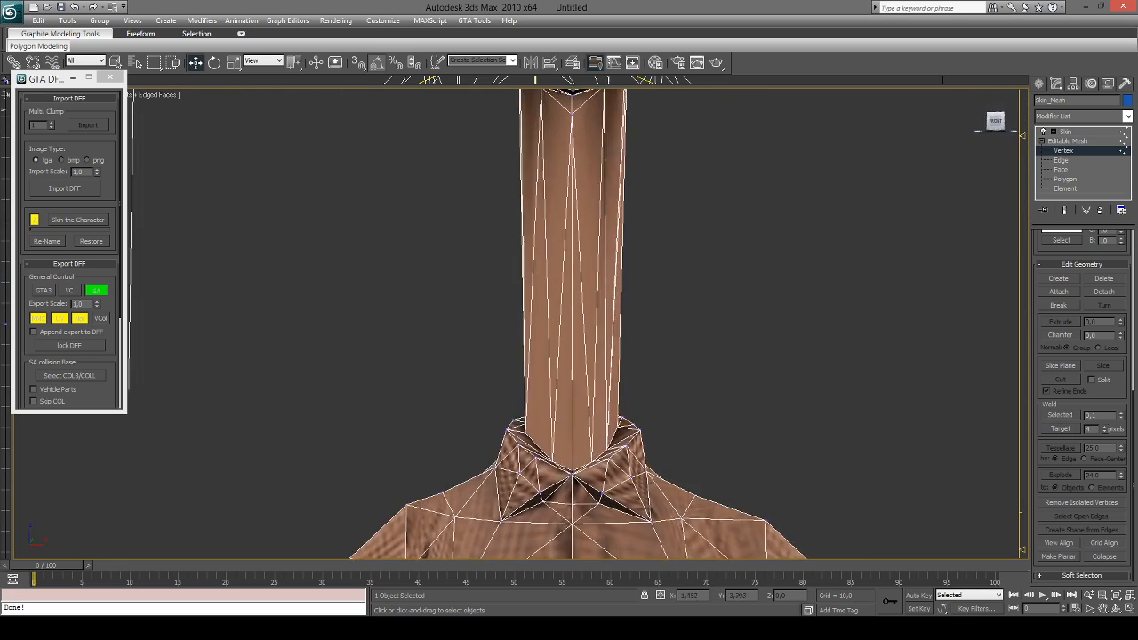
Step: Hide the edged-faces display, select all head vertices above the collar and lower them onto the collar, to about Z 0.626
middle_click_drag(806, 222, 799, 214)
scroll(800, 214, "down", 5)
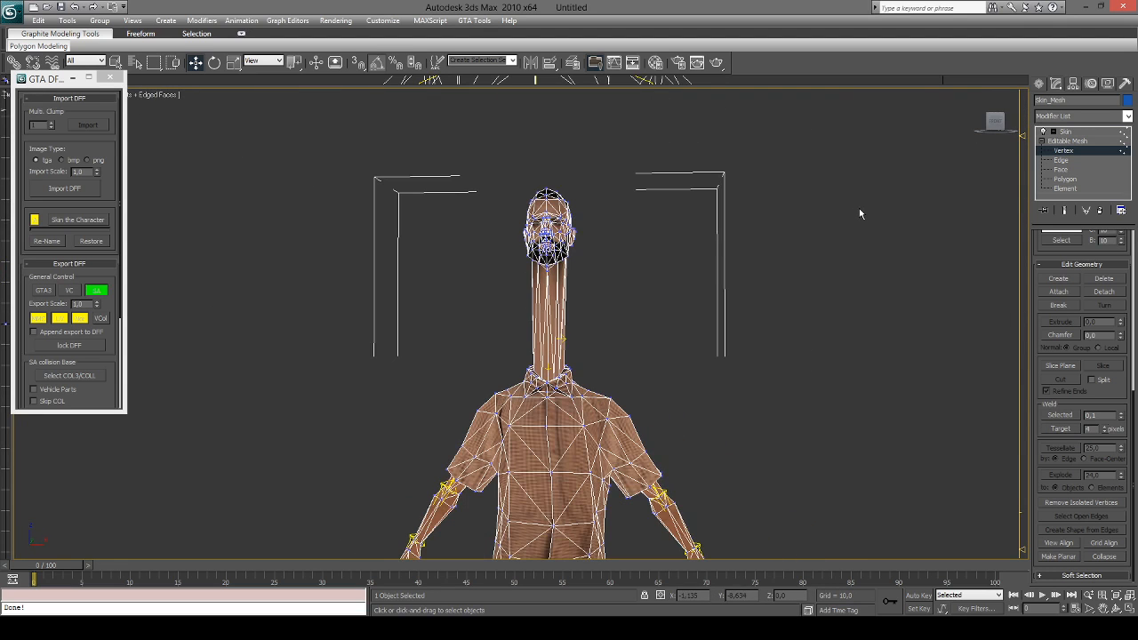
key("F4")
left_click(993, 128)
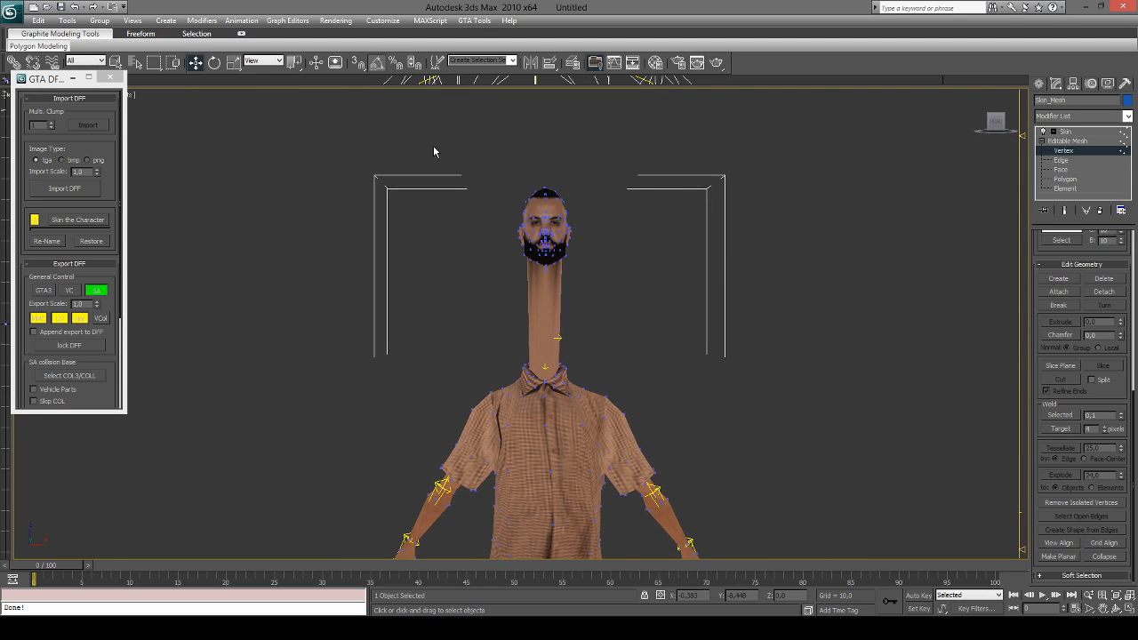
left_click_drag(455, 142, 534, 331)
left_click_drag(451, 126, 646, 302)
mouse_move(996, 129)
left_mouse_down()
mouse_move(969, 129)
mouse_move(984, 131)
left_mouse_up()
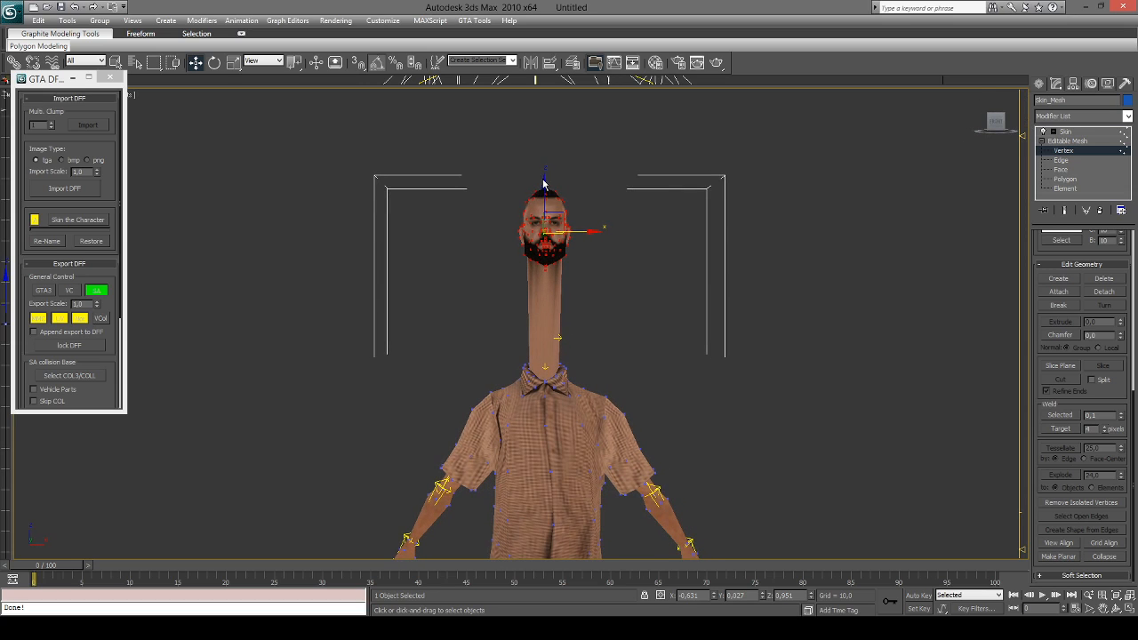
left_click_drag(544, 181, 542, 287)
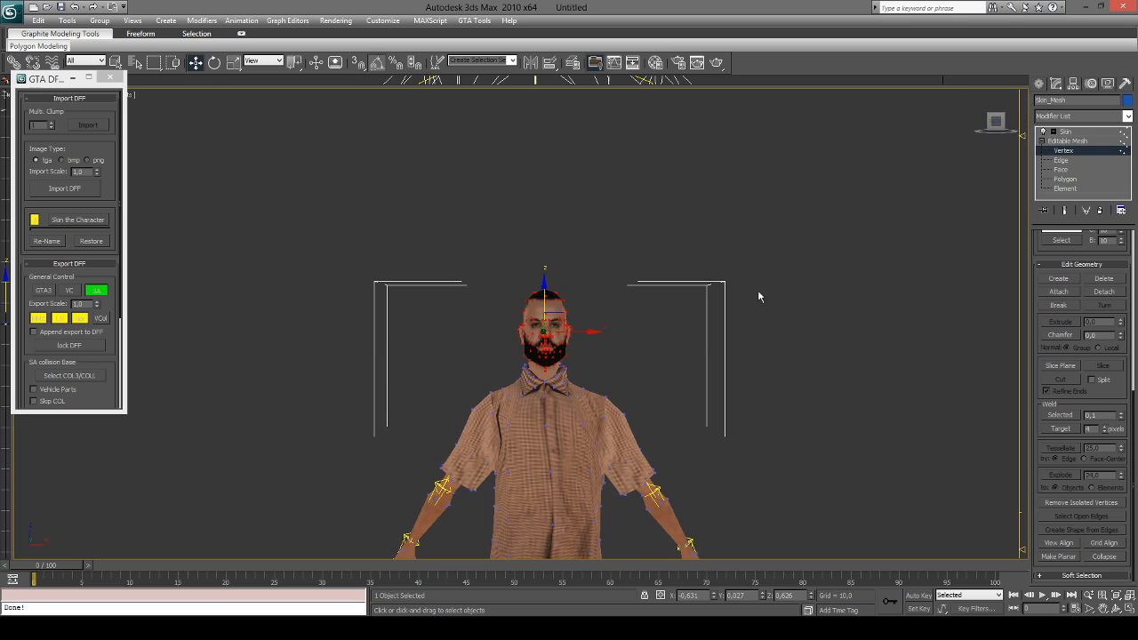
Step: Nudge the selected head vertices along the X axis to about -0.632, centring the head on the collar
scroll(775, 218, "up", 3)
scroll(777, 229, "up", 2)
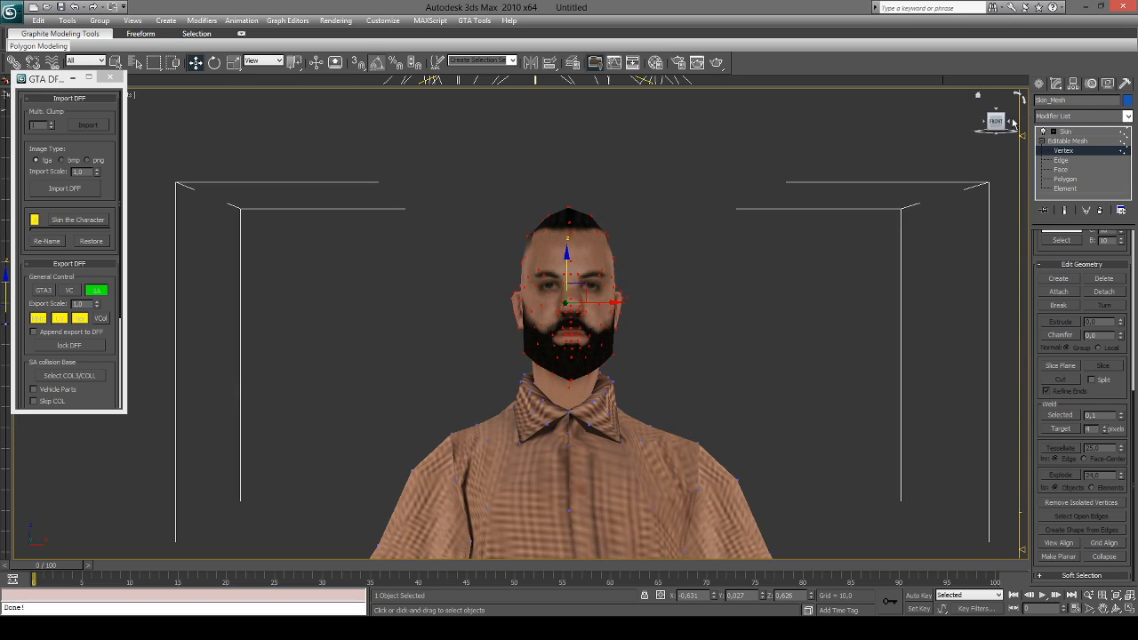
mouse_move(614, 303)
left_mouse_down()
mouse_move(645, 309)
mouse_move(608, 314)
mouse_move(613, 322)
left_mouse_up()
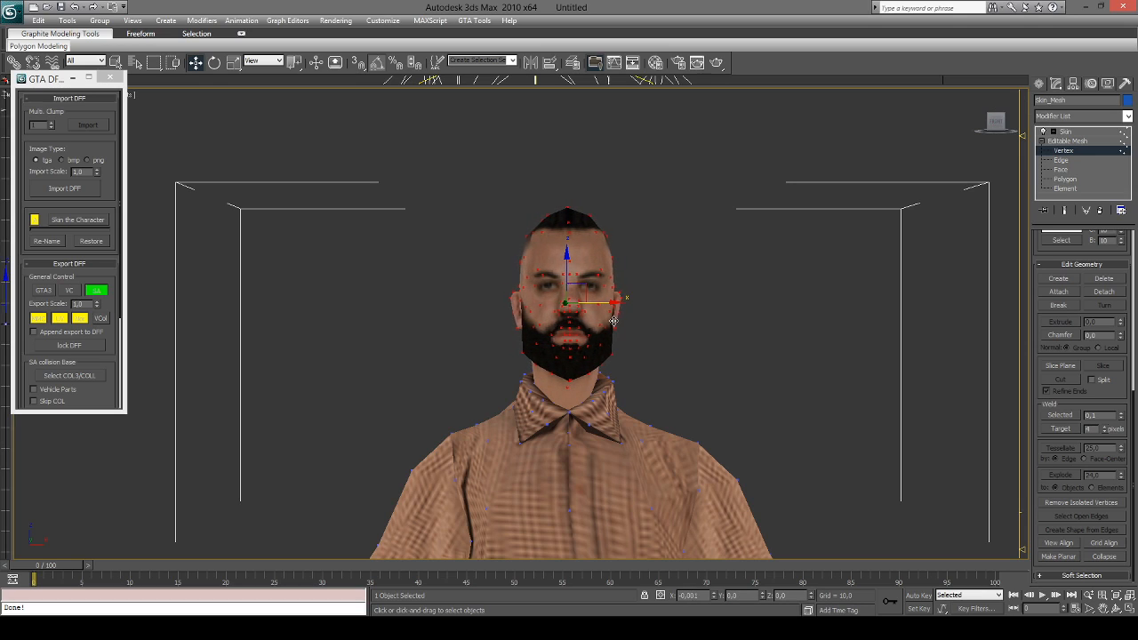
scroll(756, 356, "down", 3)
scroll(628, 310, "up", 6)
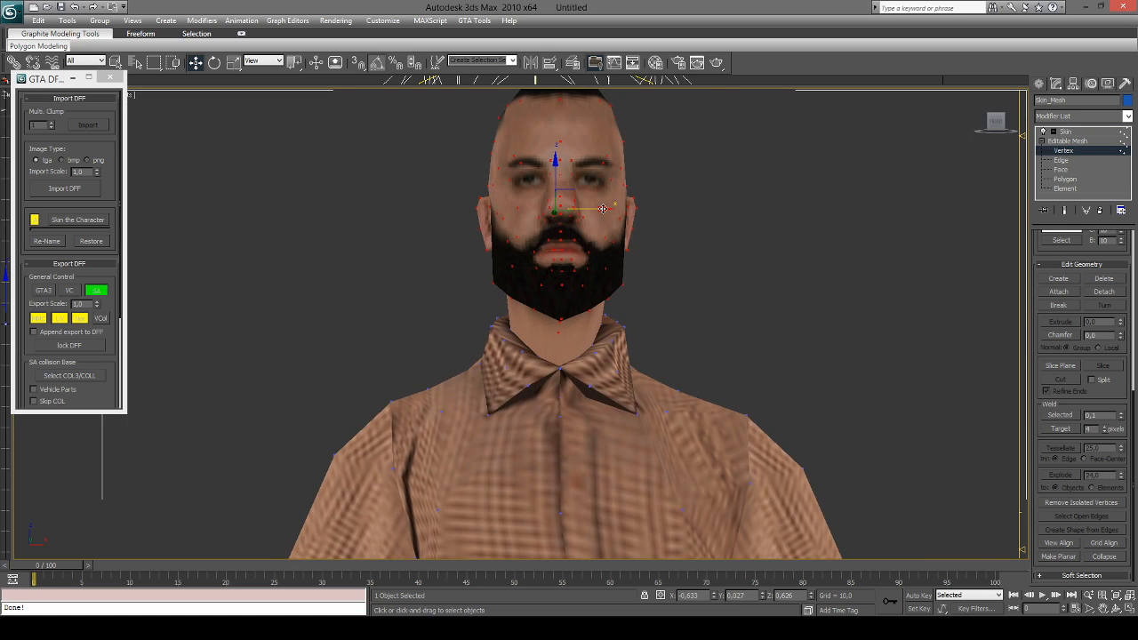
left_click_drag(598, 206, 599, 206)
scroll(656, 248, "down", 2)
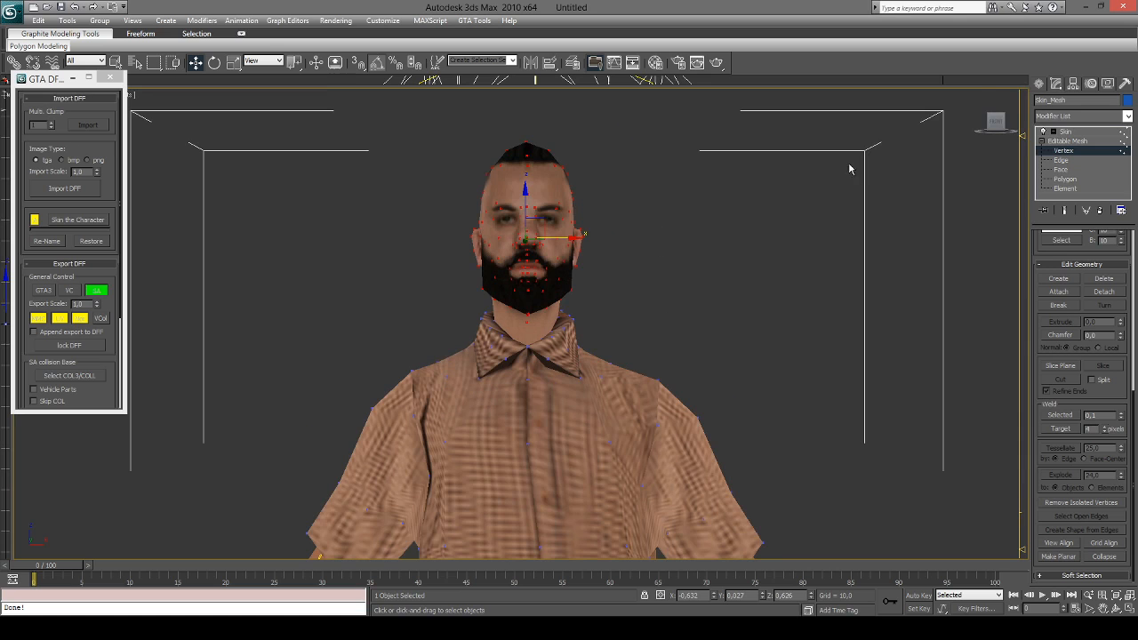
Step: From the side view, lower the selected head vertices to about Z 0.612 and shift them along Y to about 0.024
left_click(991, 124)
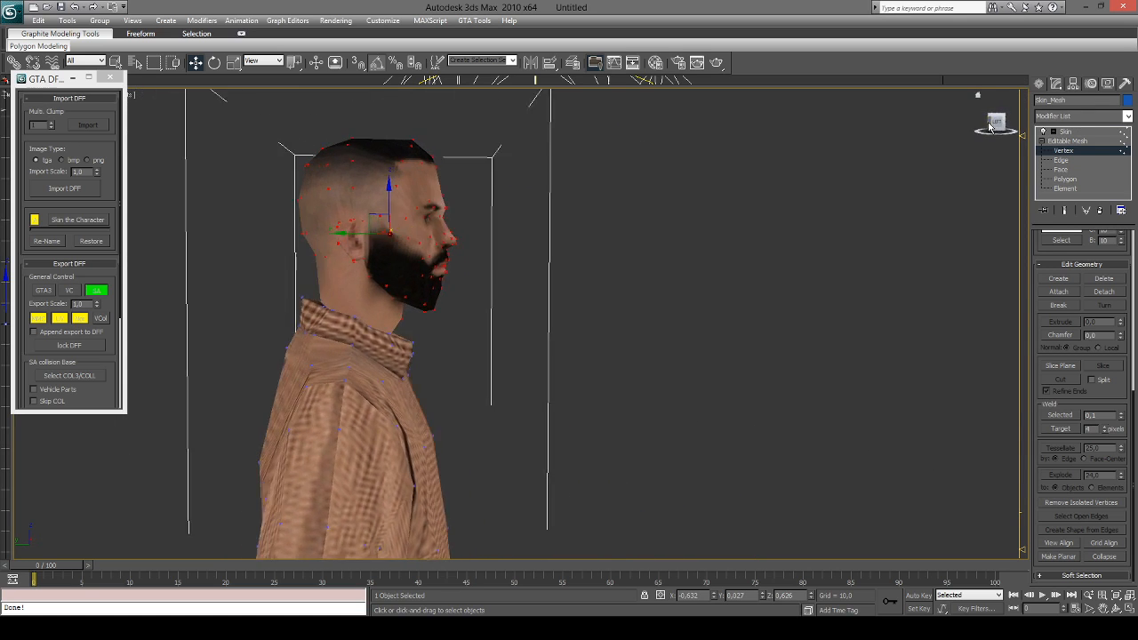
left_click_drag(990, 127, 551, 270)
left_click(994, 125)
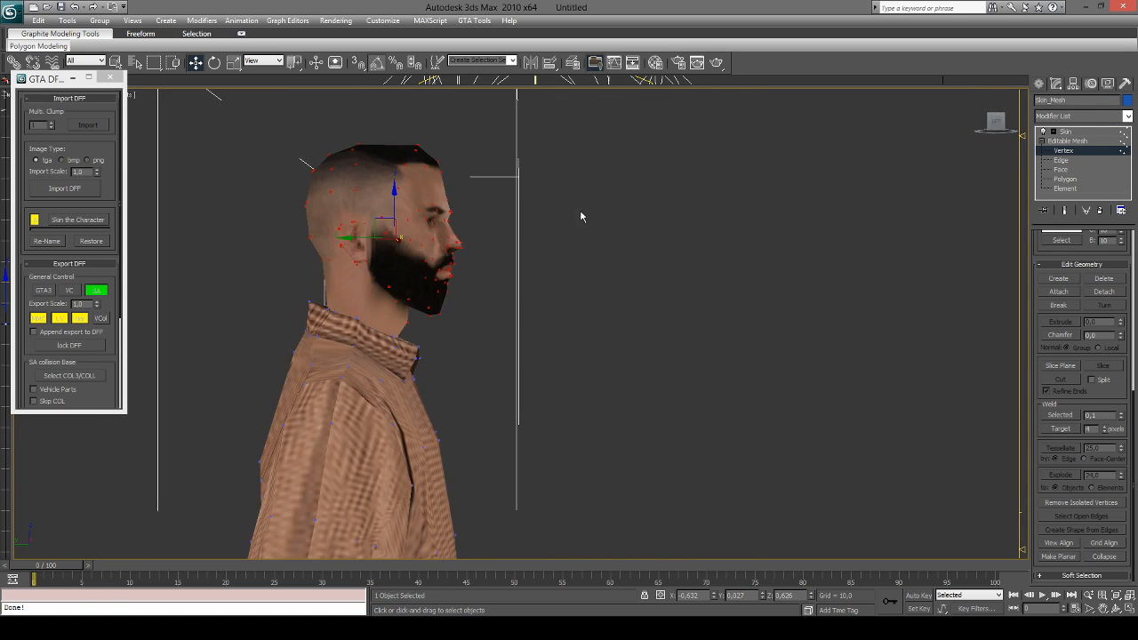
middle_click_drag(581, 212, 685, 226)
left_click_drag(565, 209, 564, 224)
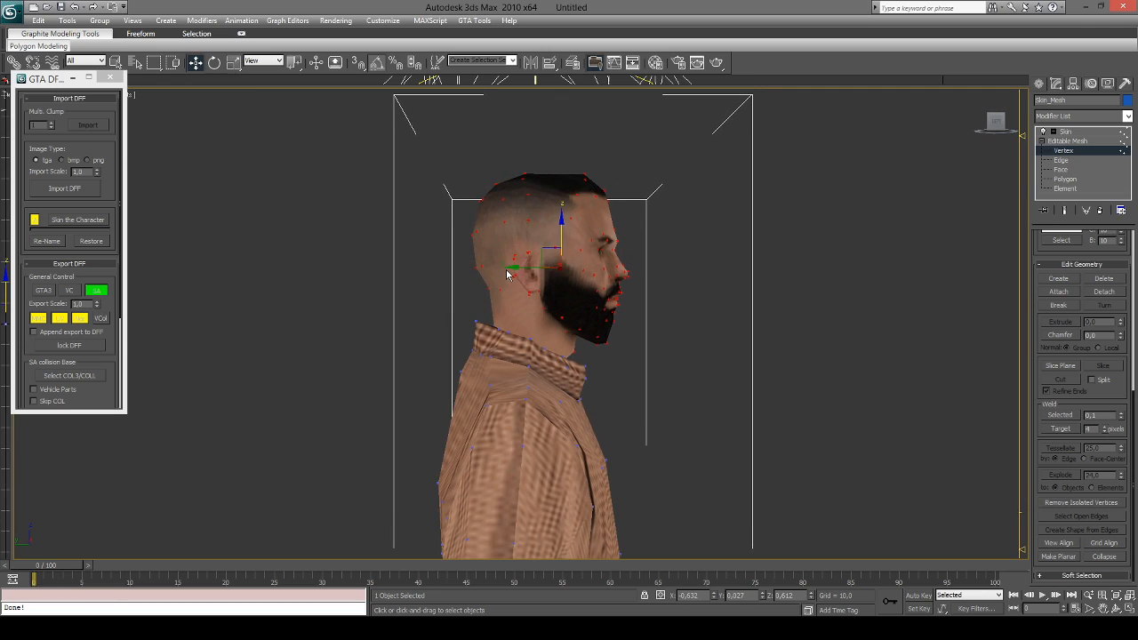
left_click_drag(511, 269, 512, 275)
scroll(784, 263, "down", 3)
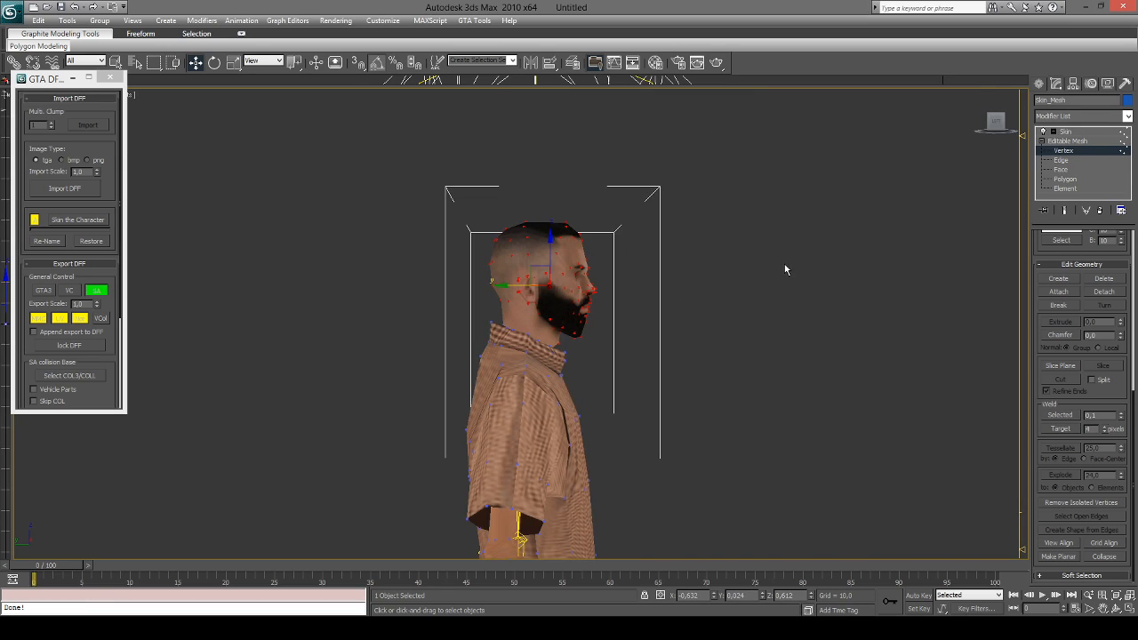
Step: Leave vertex editing, deselect the character mesh and inspect the whole figure with its new head from the front
left_click_drag(1001, 123, 962, 121)
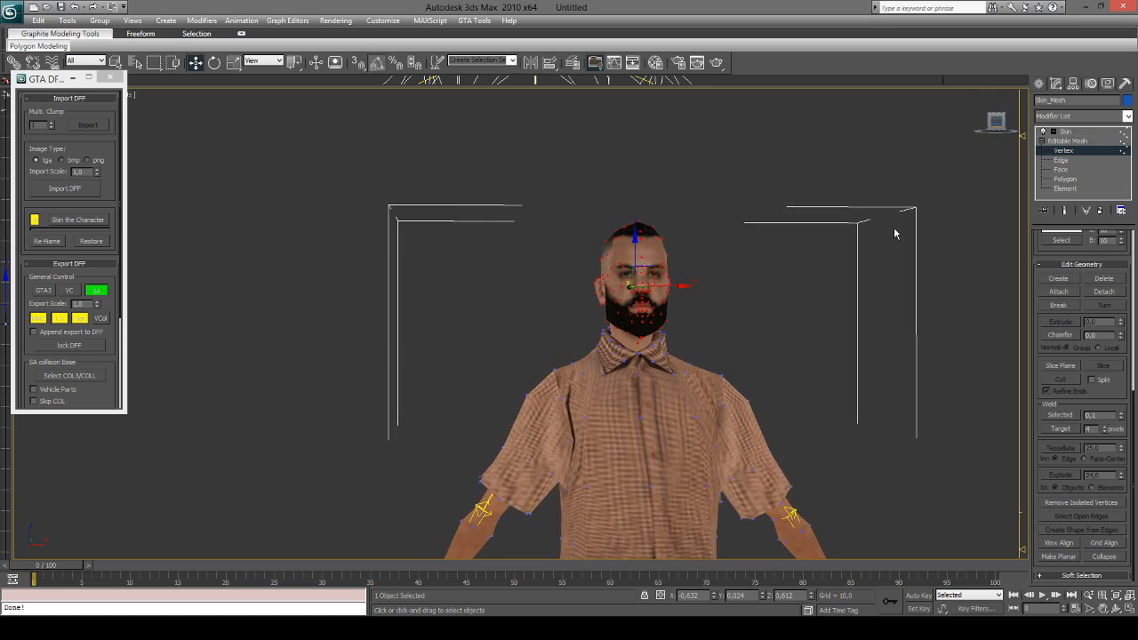
scroll(694, 198, "up", 4)
scroll(709, 249, "down", 5)
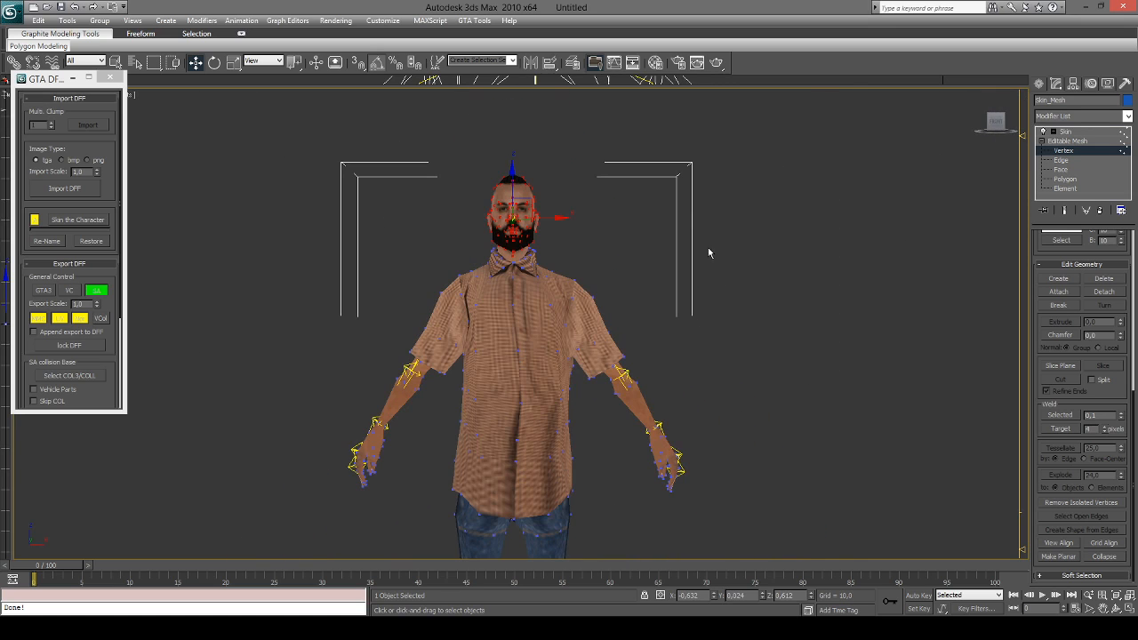
left_click(1095, 143)
left_click(828, 242)
scroll(827, 305, "up", 4)
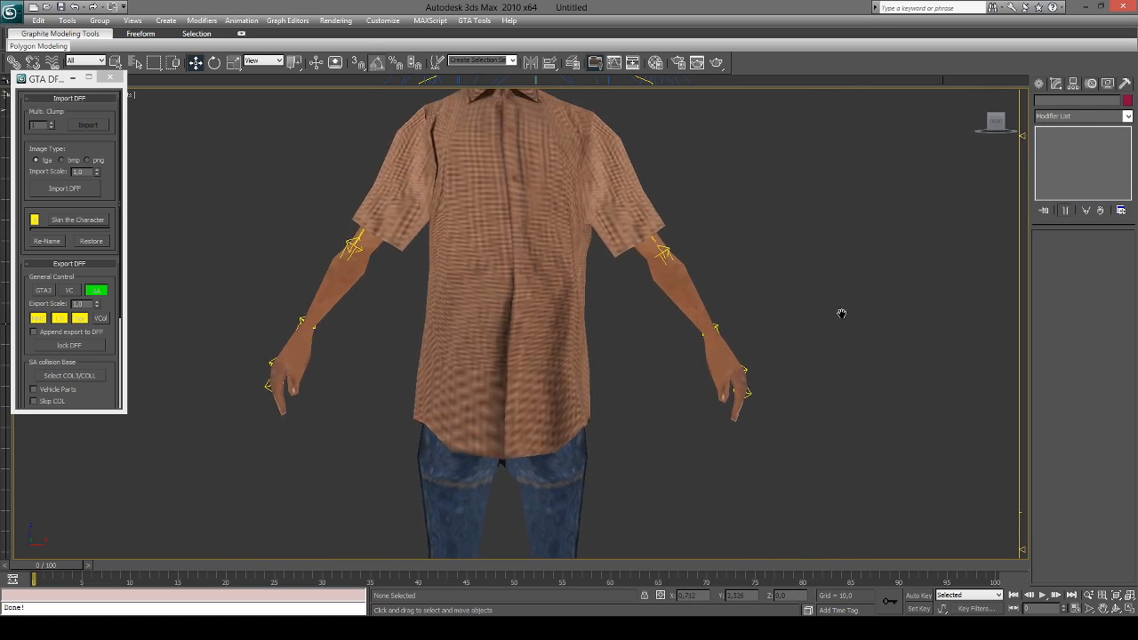
scroll(827, 318, "down", 4)
scroll(683, 303, "down", 2)
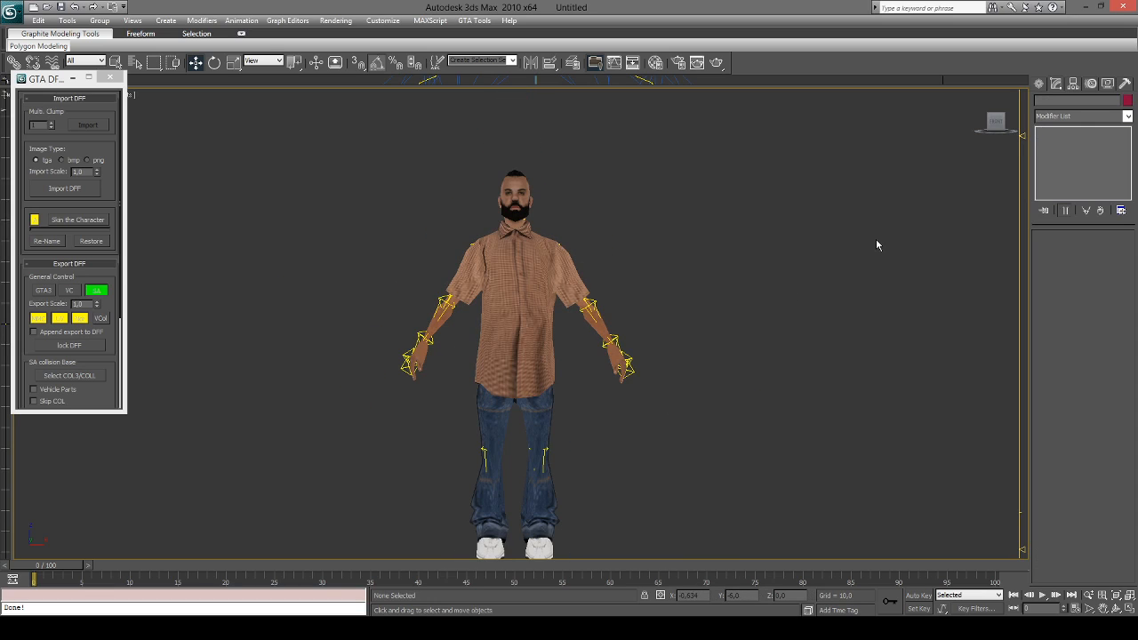
middle_click_drag(807, 281, 773, 241)
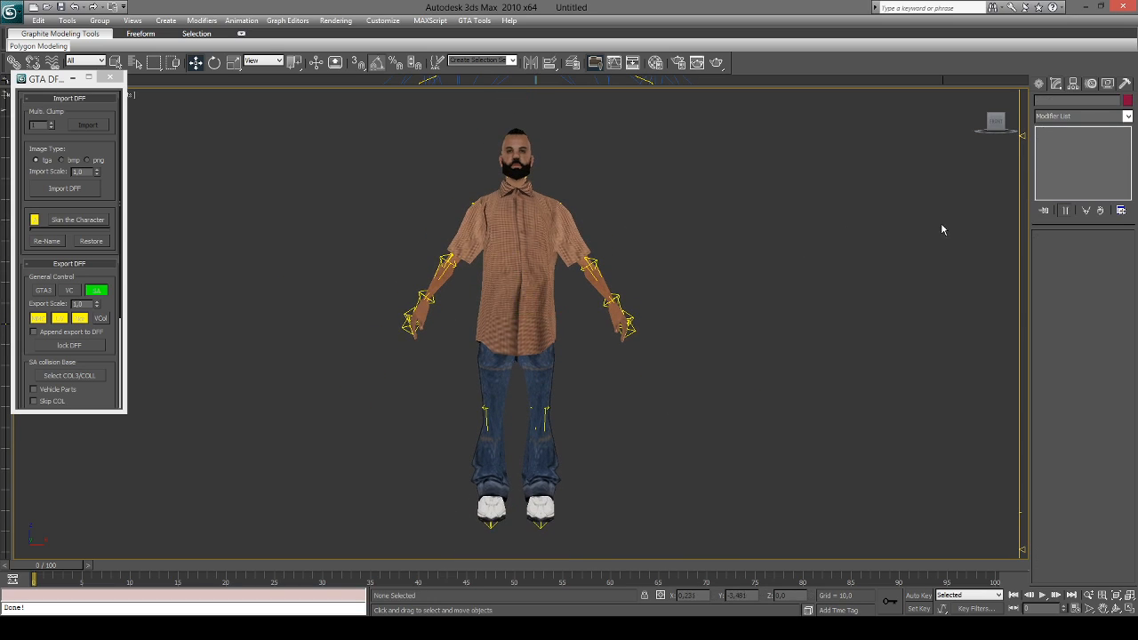
Step: Export the character's skinned mesh with Bones/Skin Export as headswapped_rigged.dff in the Tutorial 1 folder
left_click(512, 285)
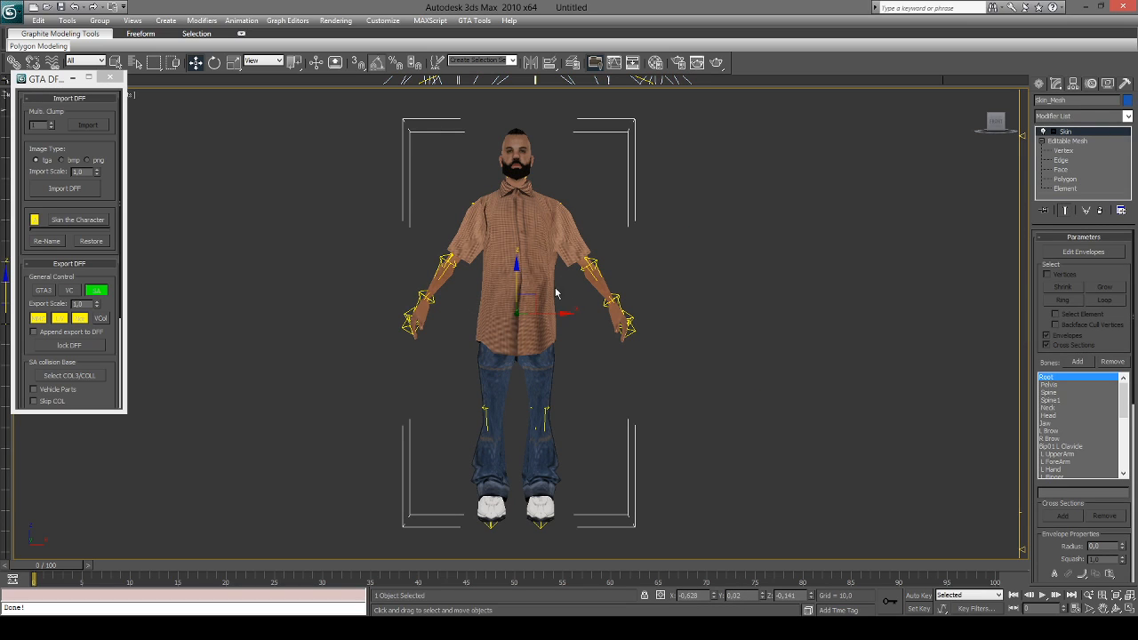
left_click_drag(107, 357, 116, 203)
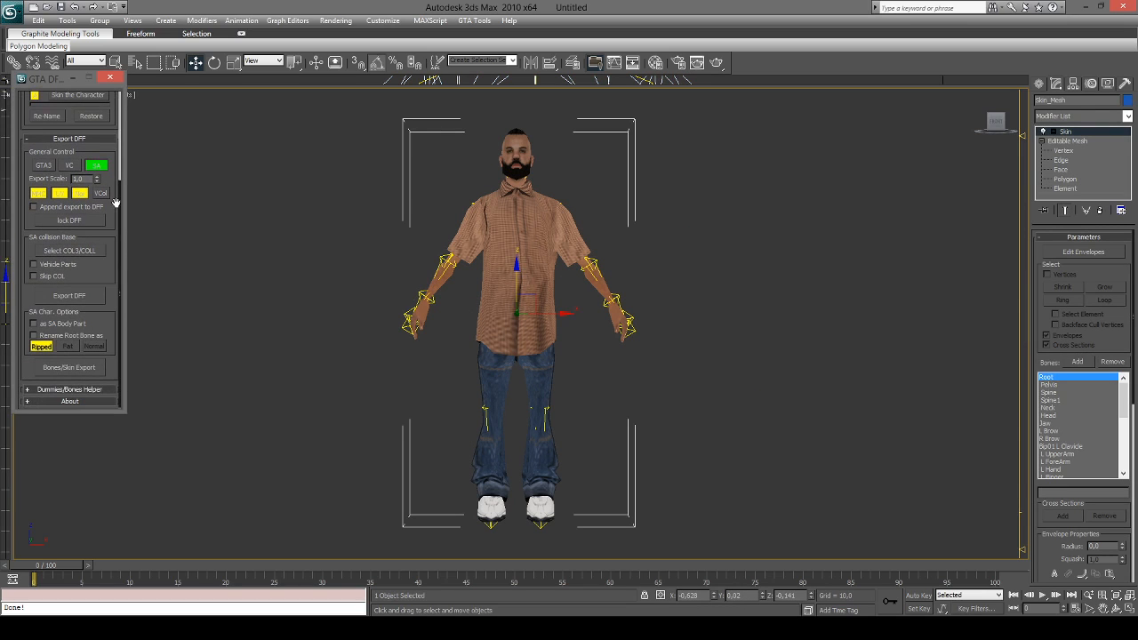
left_click(71, 372)
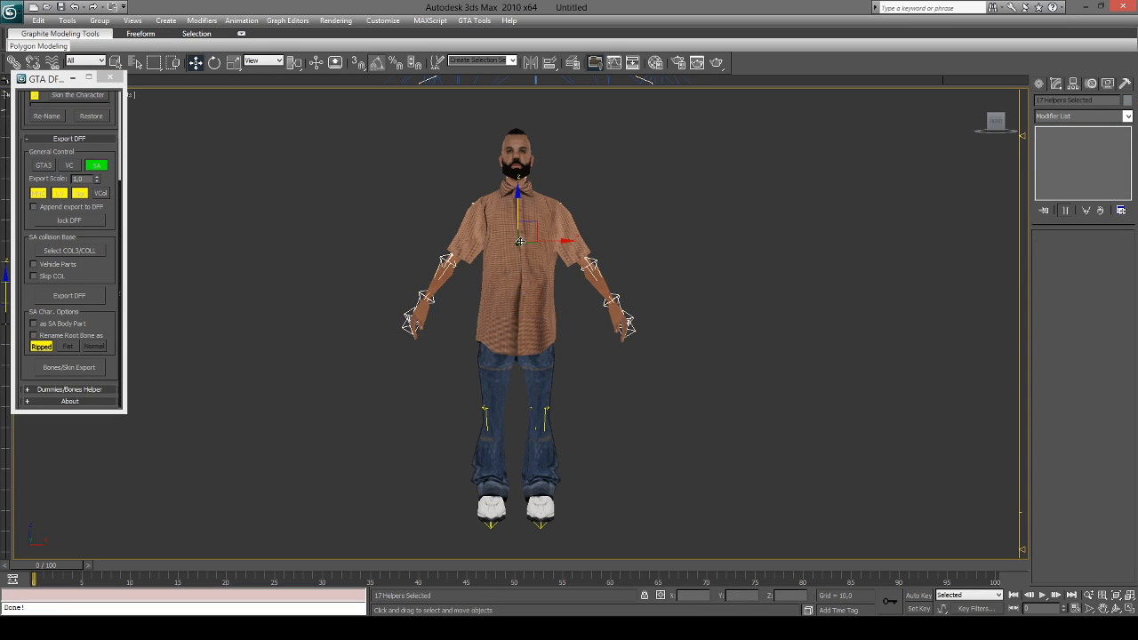
left_click(539, 257)
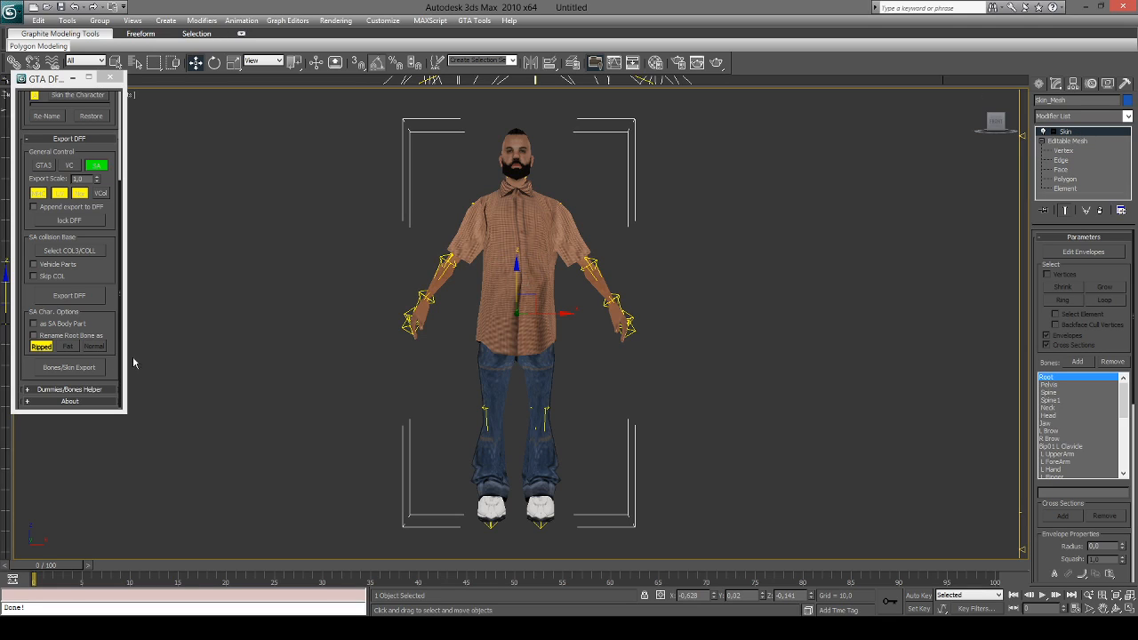
left_click(73, 375)
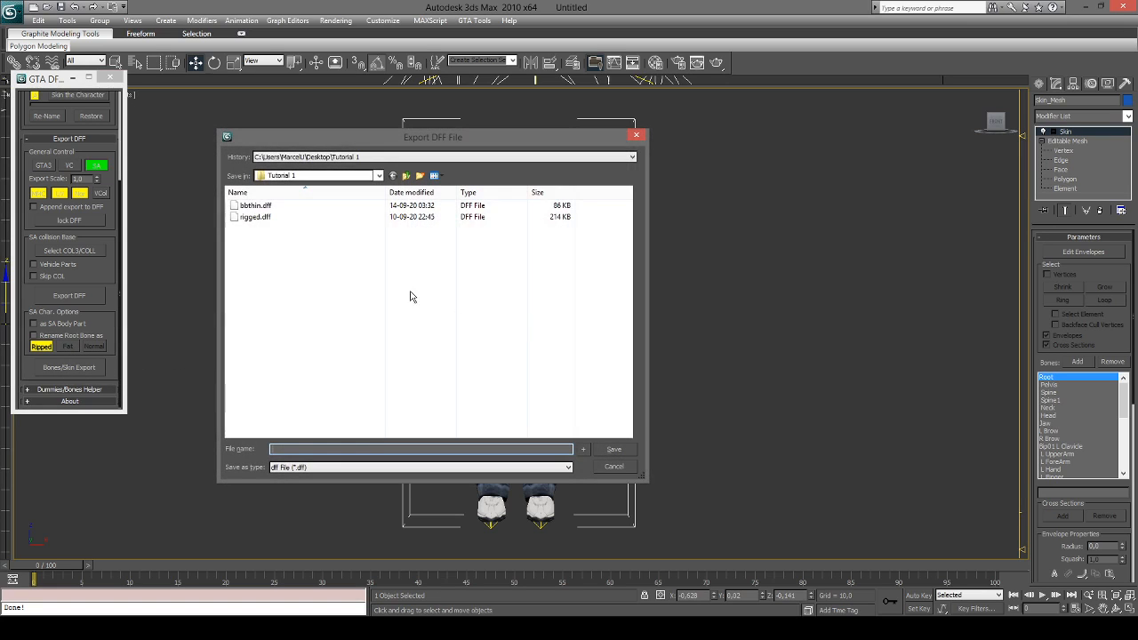
left_click(240, 218)
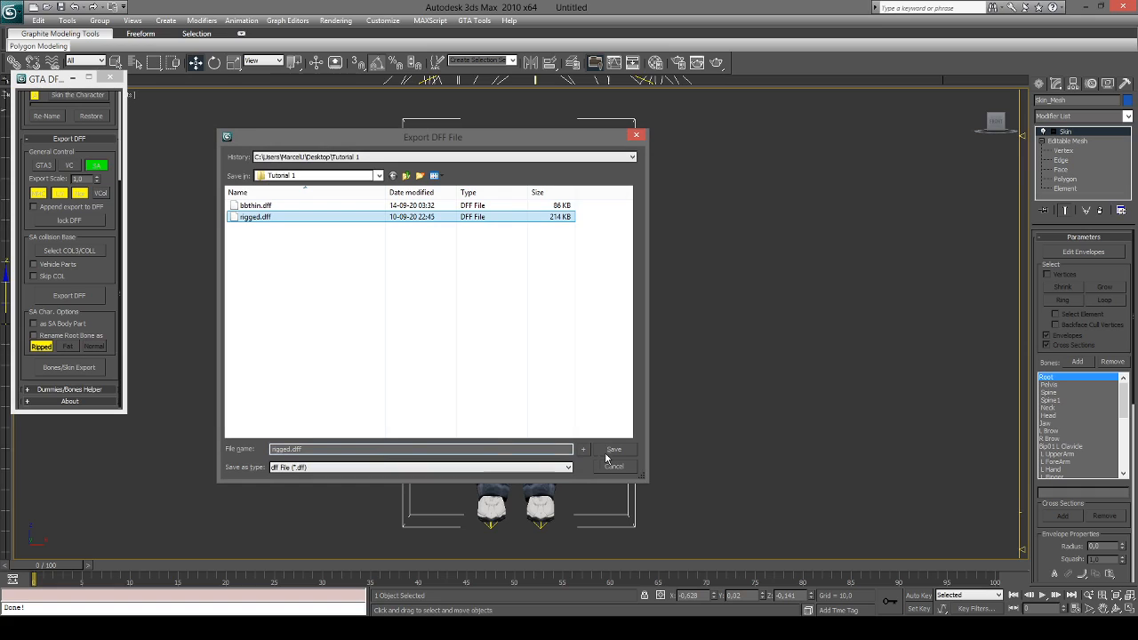
double_click(290, 449)
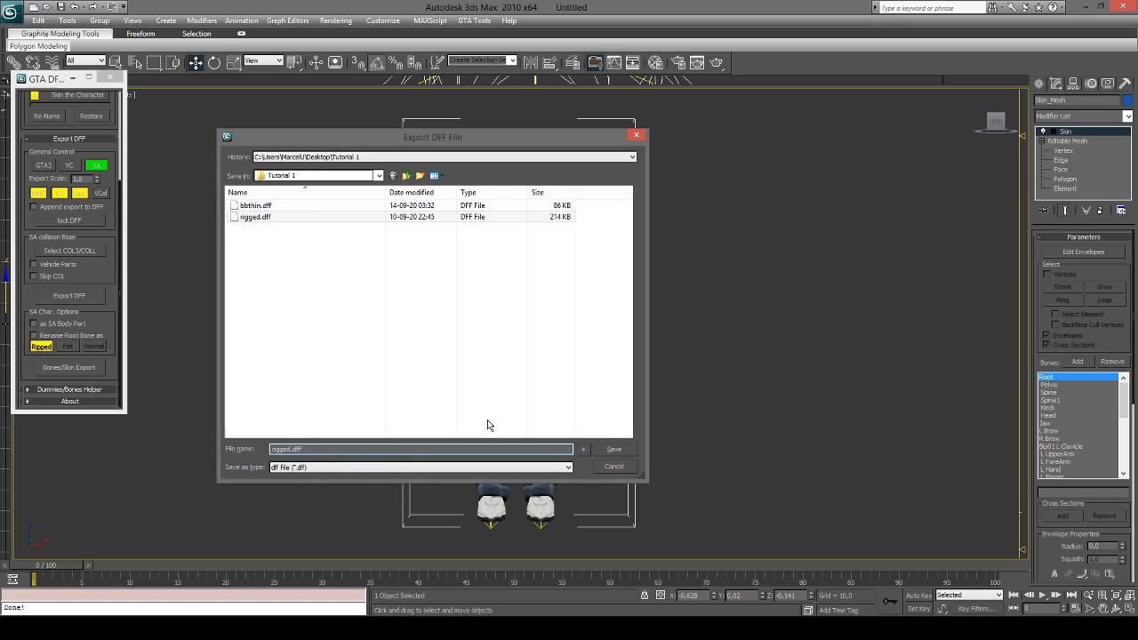
key("Home")
type("heads\\")
key("Left")
type("swapped_")
key("Return")
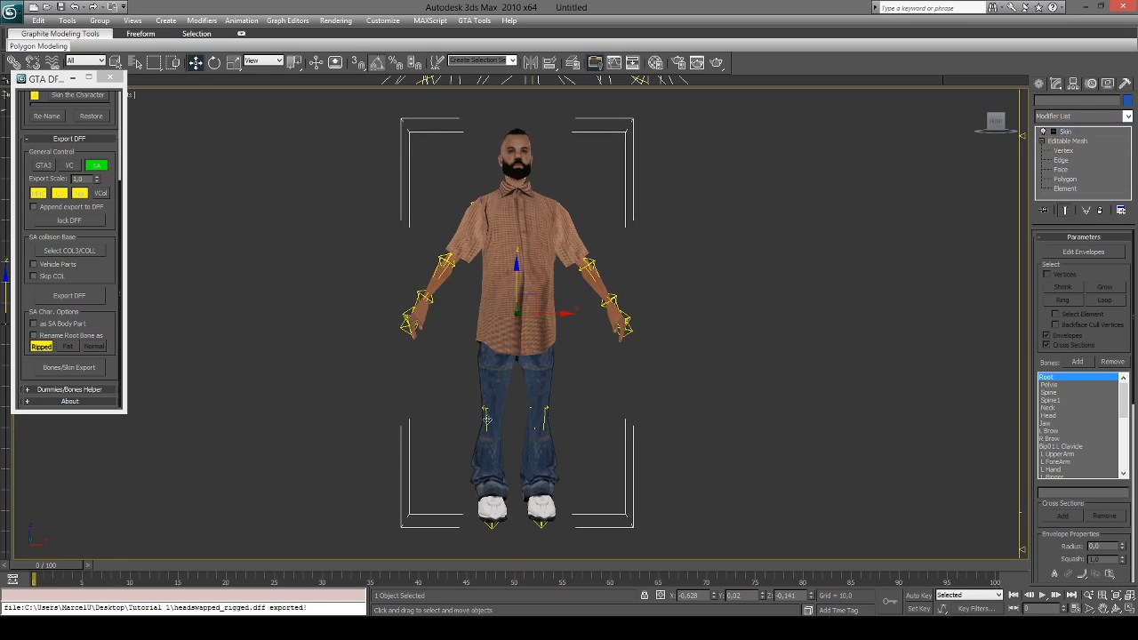